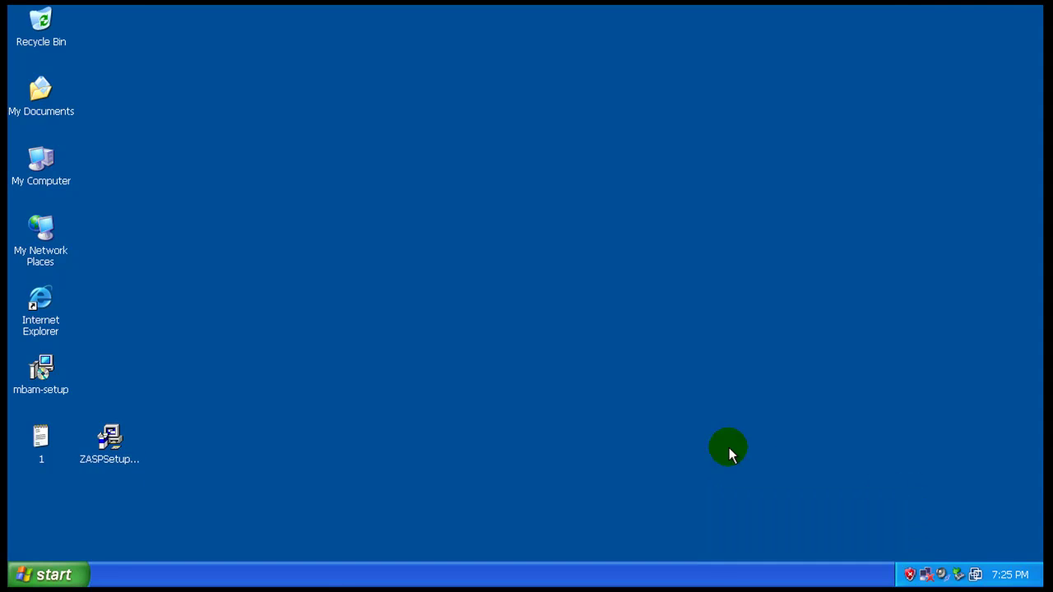
Step: Move the ZASPSetup_90_114_000_en setup file to the desktop centre and check its context menu and version tip
drag(100, 444, 448, 317)
click(608, 329)
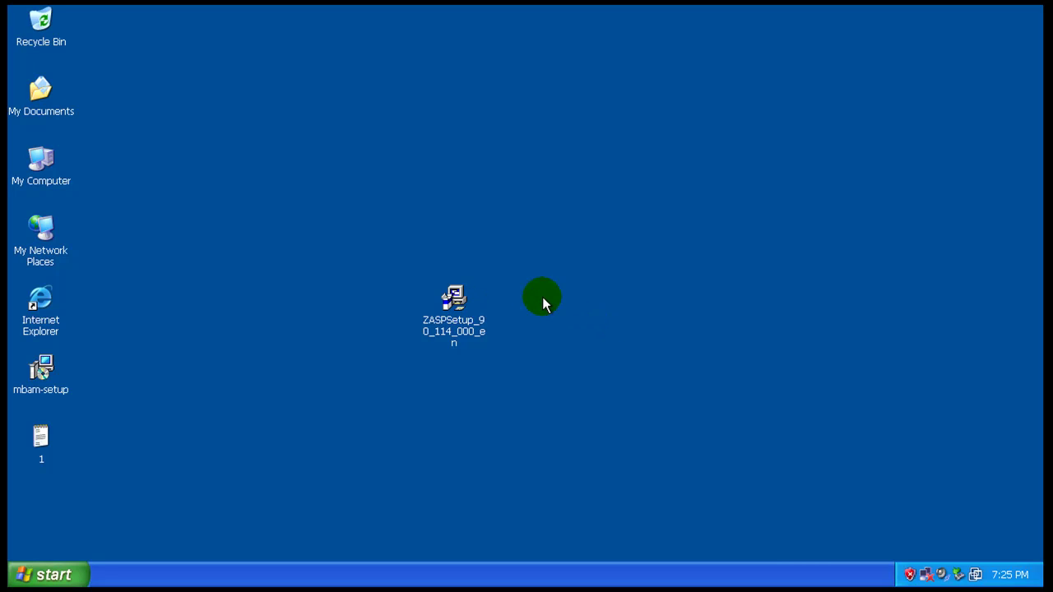
right_click(462, 312)
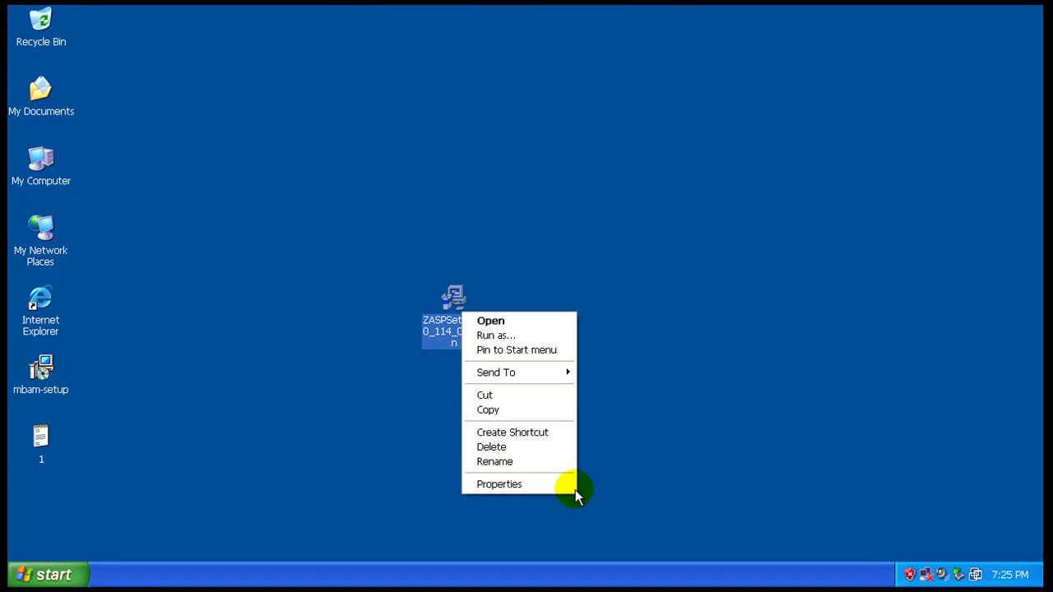
click(732, 466)
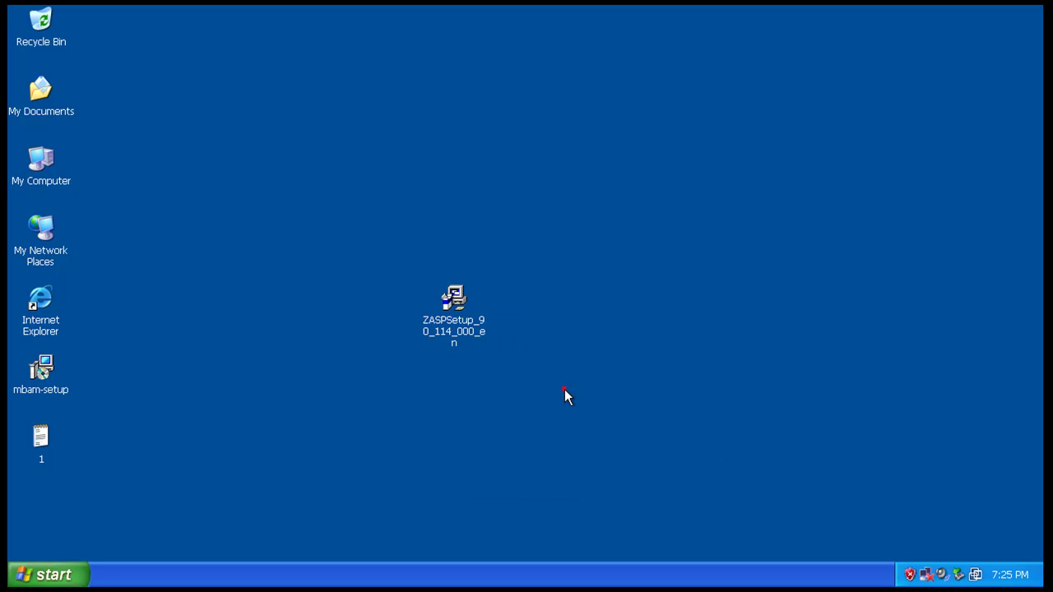
right_click(466, 322)
click(747, 242)
mouse_move(455, 306)
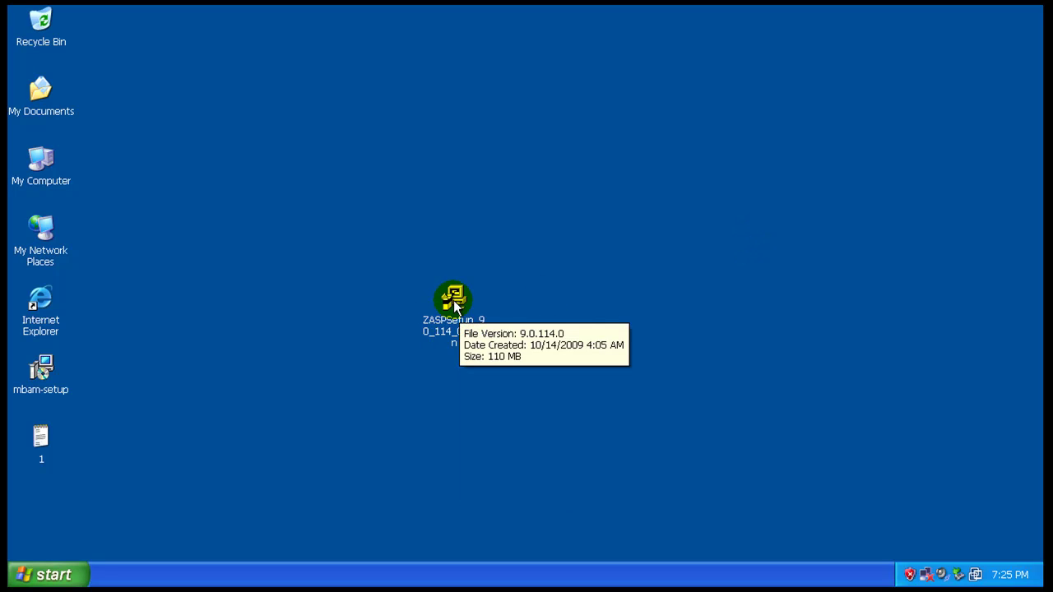
click(682, 318)
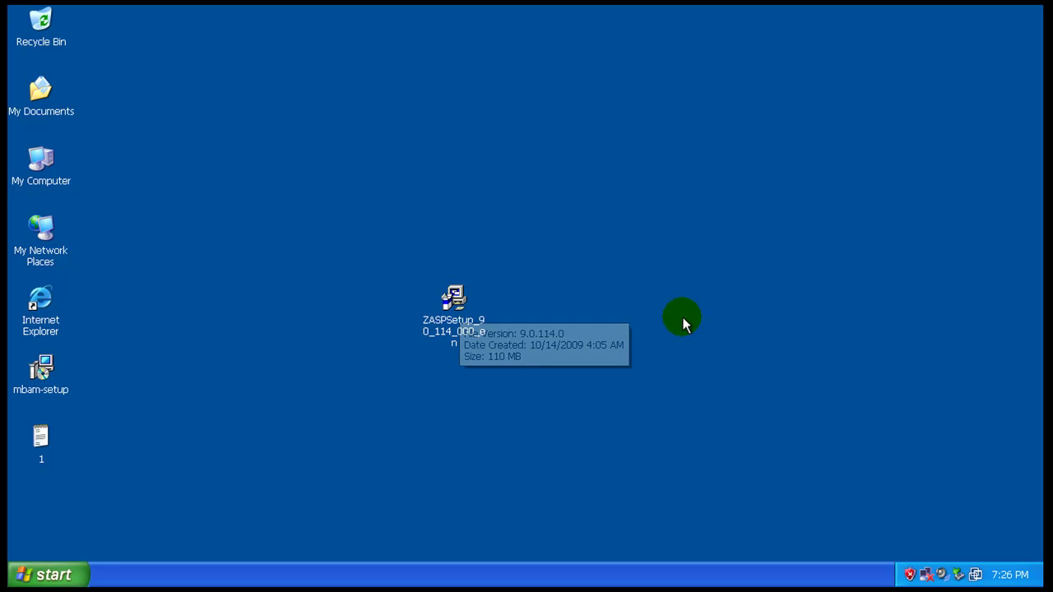
Step: Launch ZASPSetup, untick 'Inform me about product updates', accept the licence terms and install
double_click(451, 303)
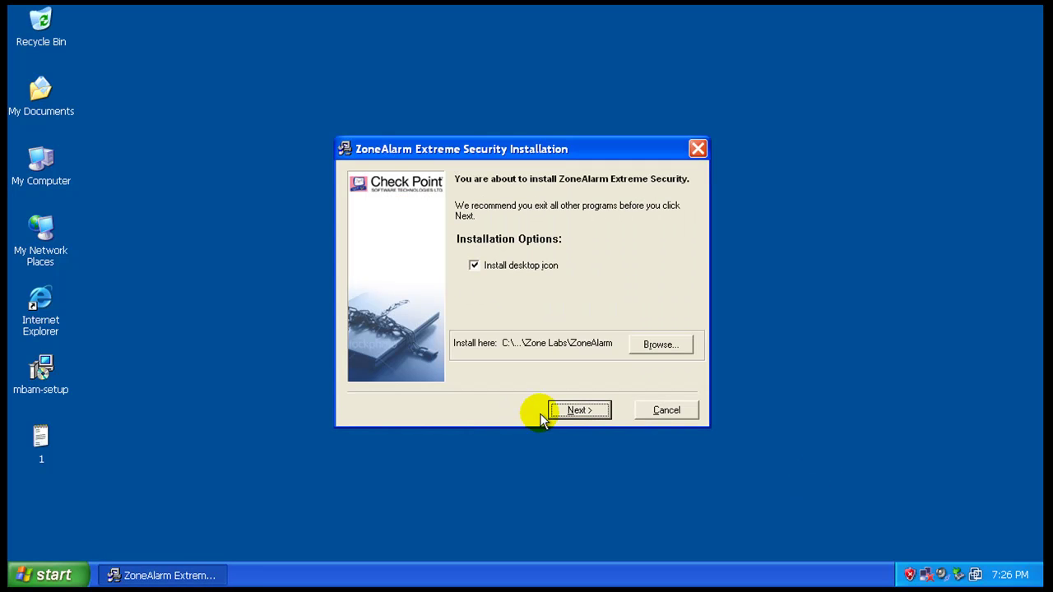
click(578, 412)
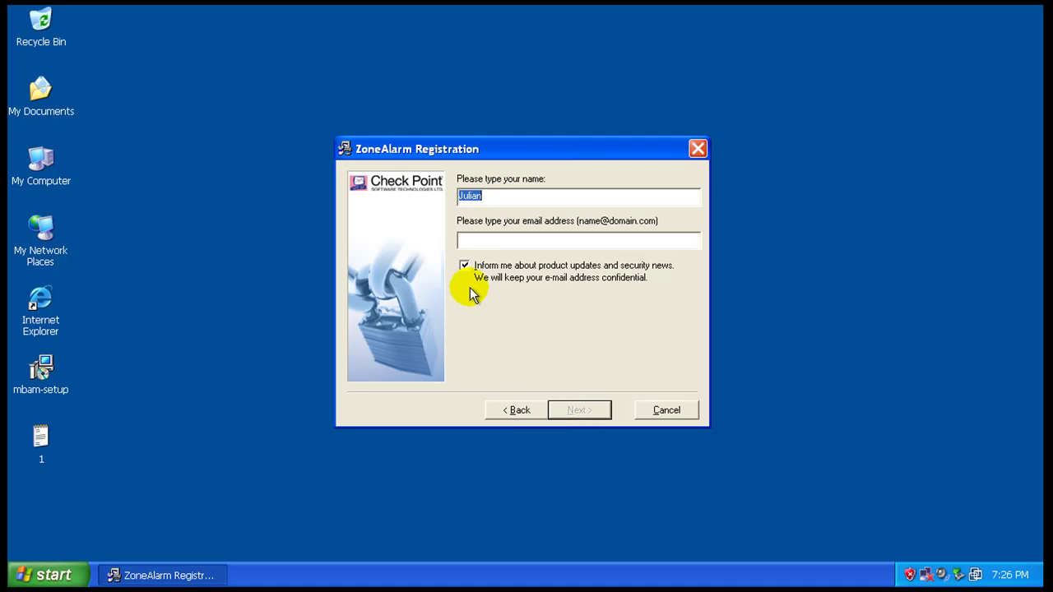
click(467, 274)
click(580, 410)
click(549, 375)
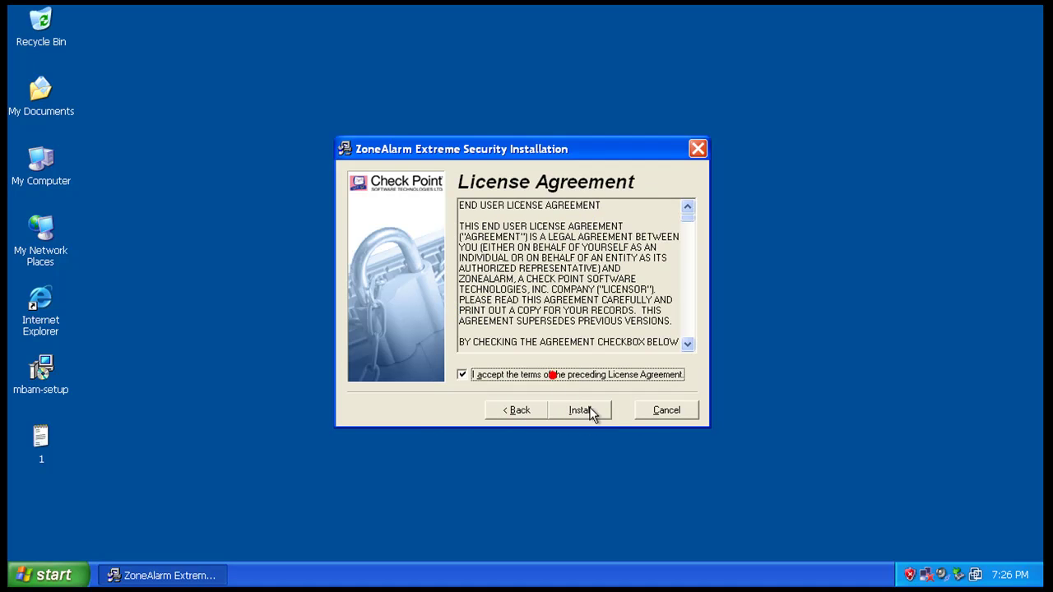
click(589, 410)
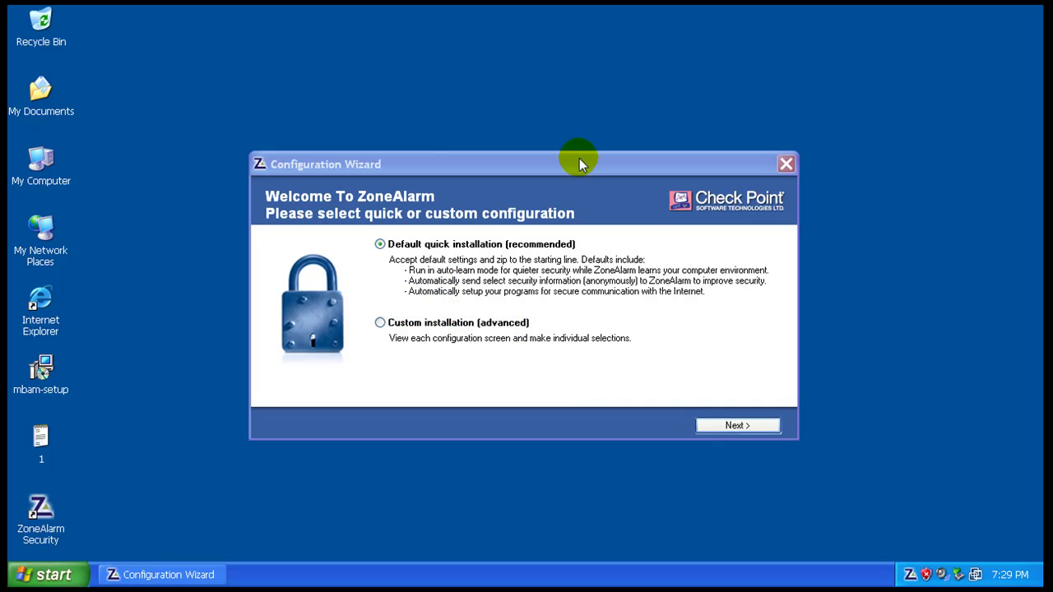
Step: Finish the Configuration Wizard with Default quick installation and 'Yes - Enable Anti-virus', then restart
click(579, 158)
click(722, 425)
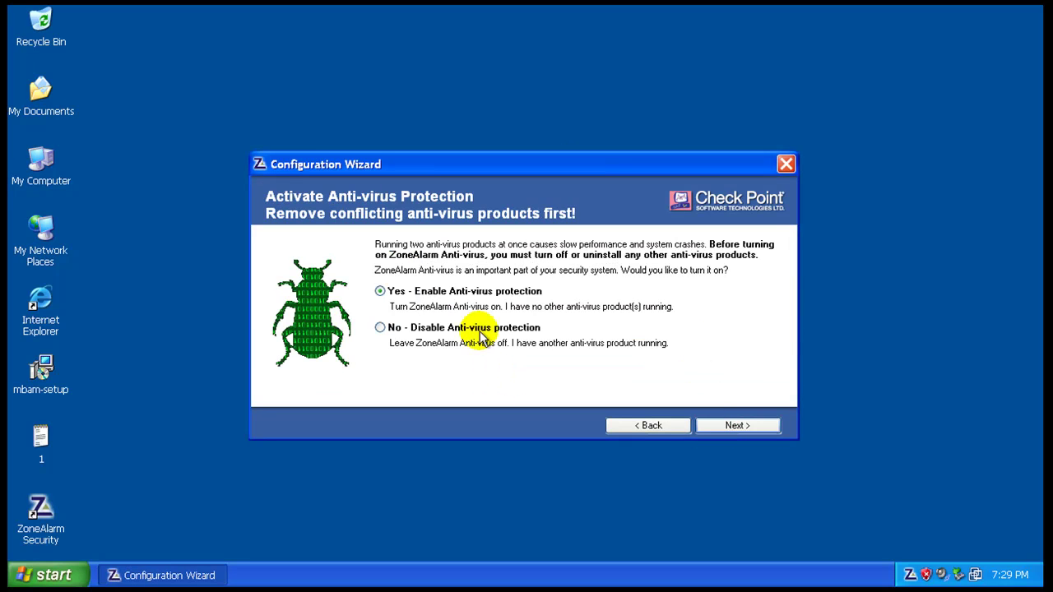
click(735, 426)
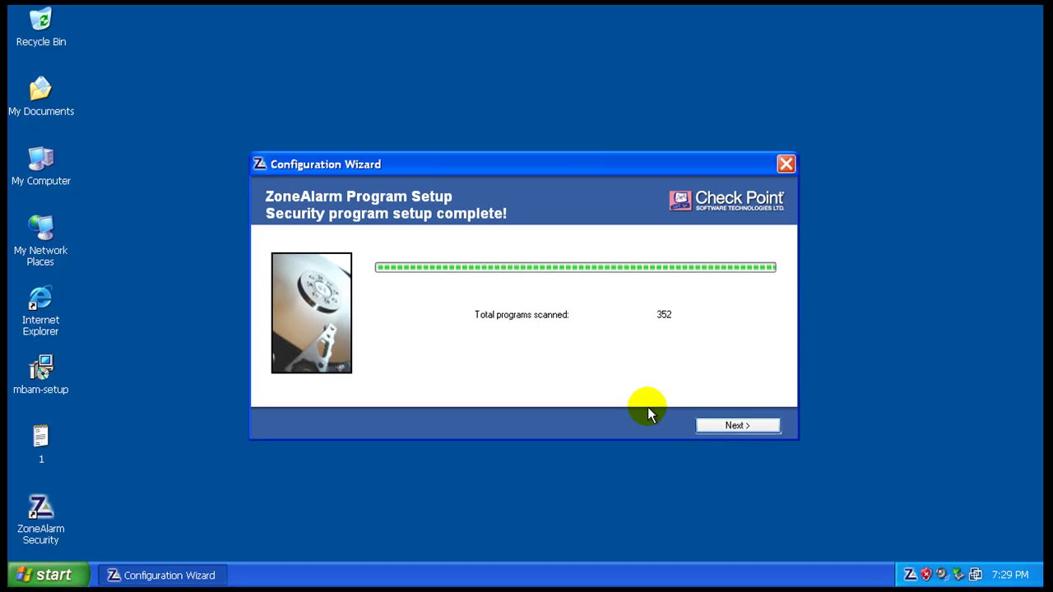
click(740, 427)
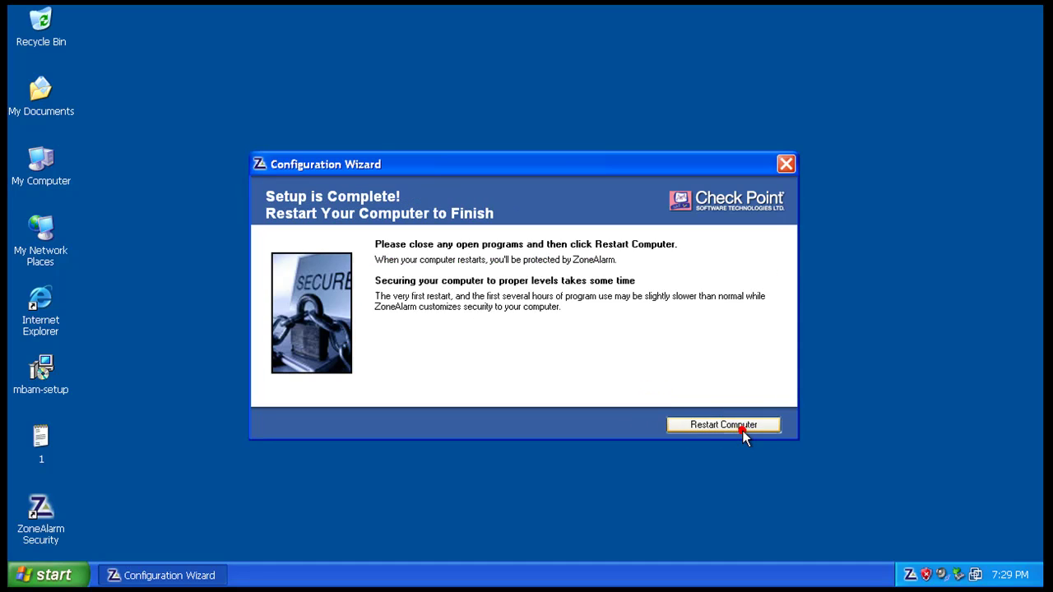
click(692, 426)
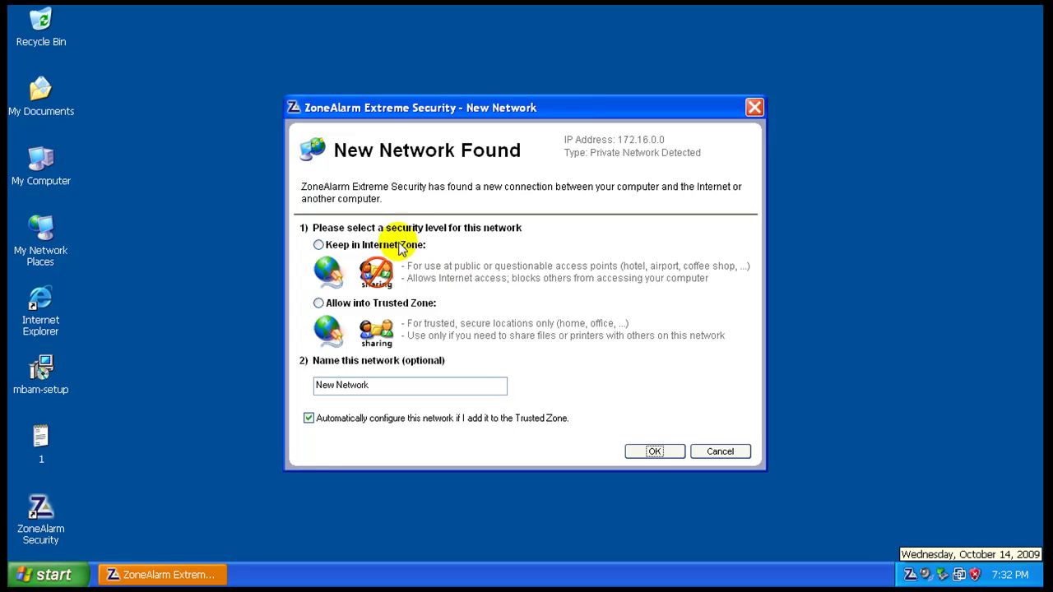
Step: Keep the new network in the Internet Zone, shift the main window right, and check for updates
click(318, 244)
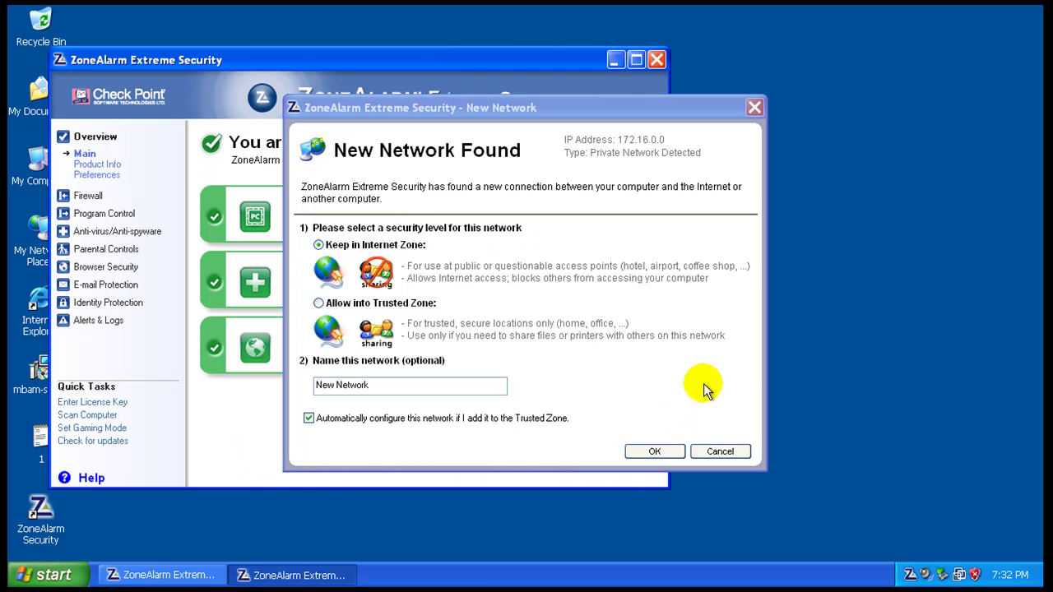
click(655, 451)
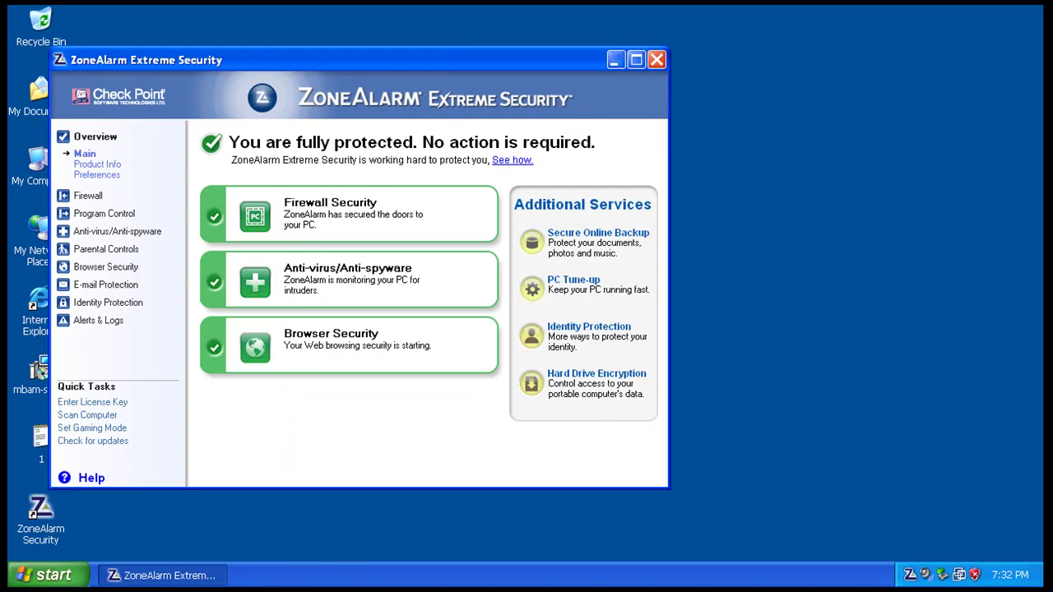
drag(428, 57, 553, 67)
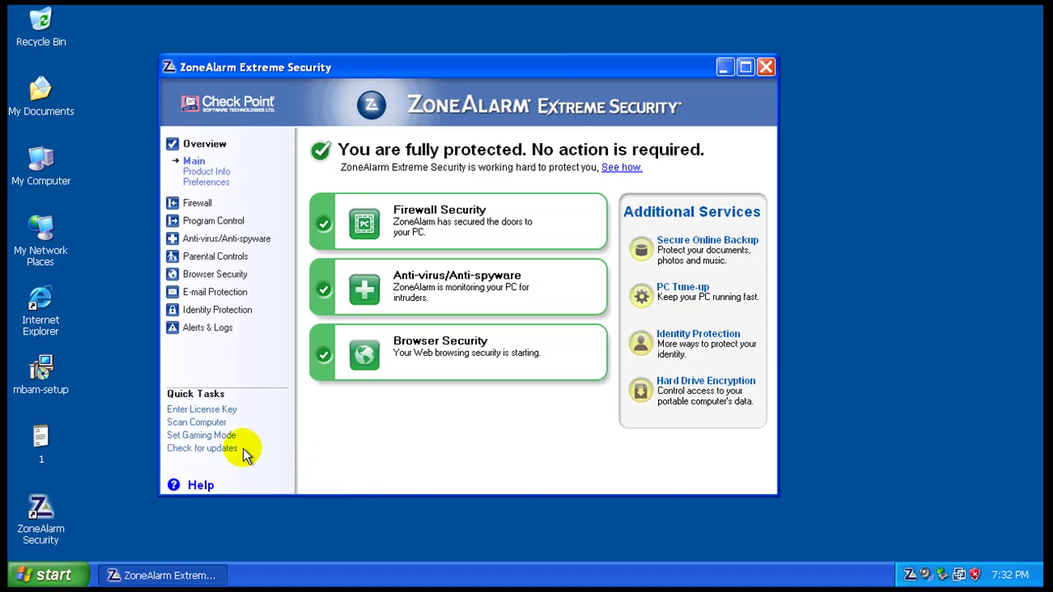
click(204, 448)
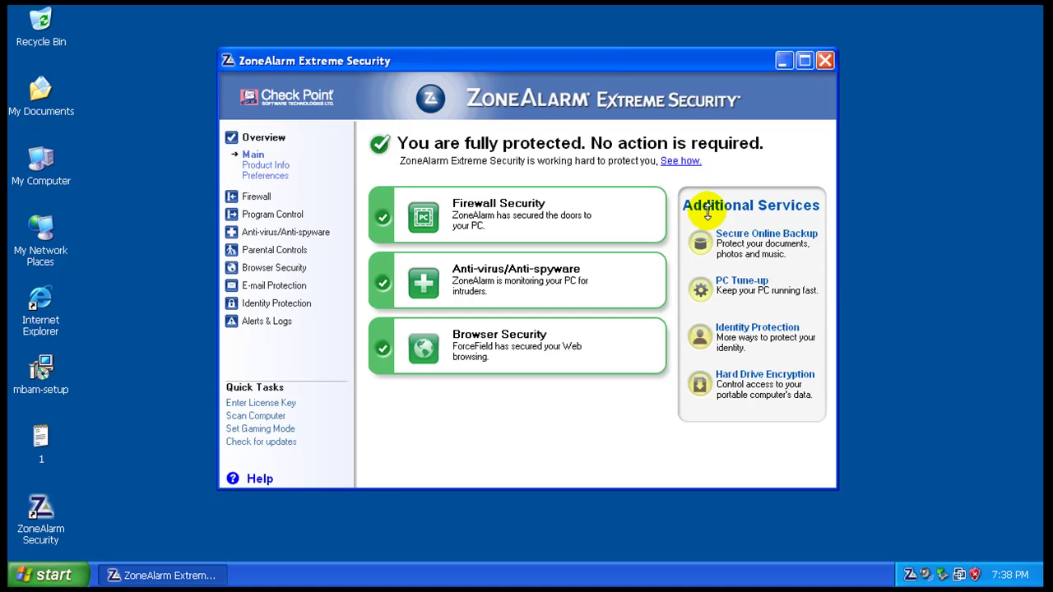
Step: Review the Firewall, Program Control, Anti-virus, Parental Controls, Browser Security, E-mail, Identity Protection and Alerts pages
click(325, 197)
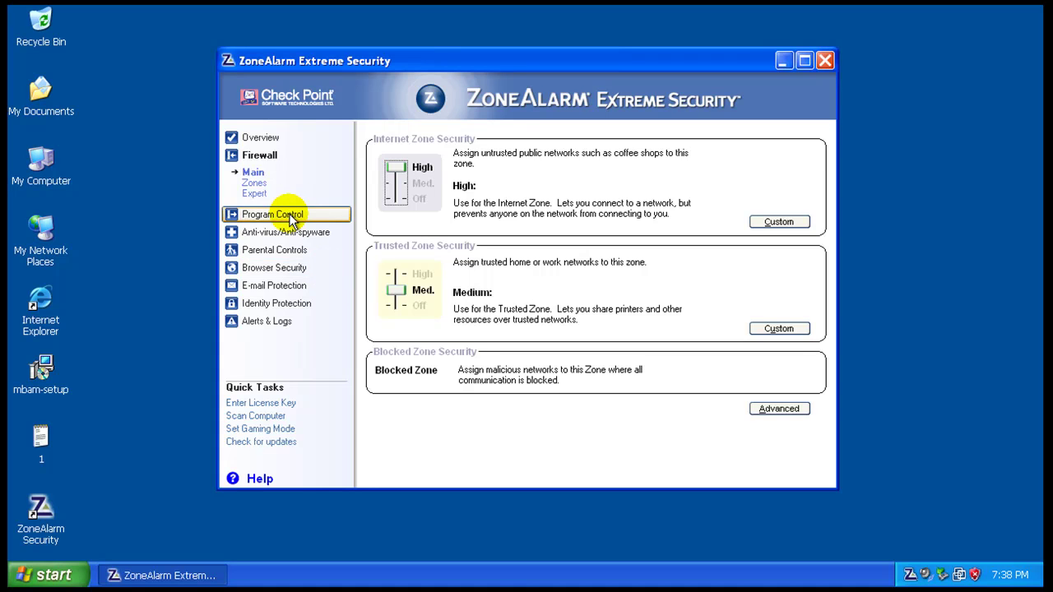
click(290, 215)
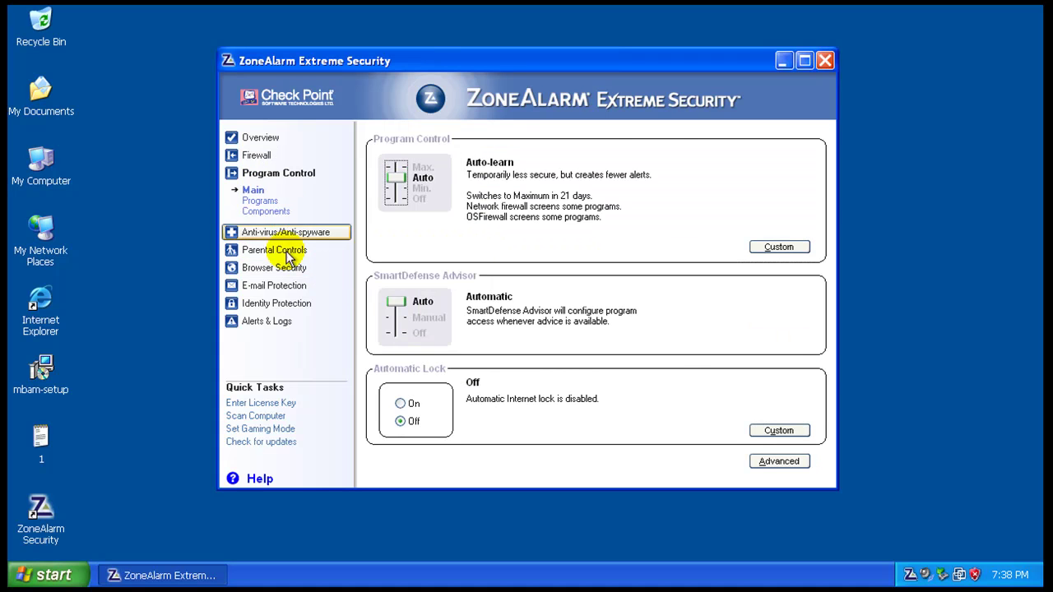
click(298, 235)
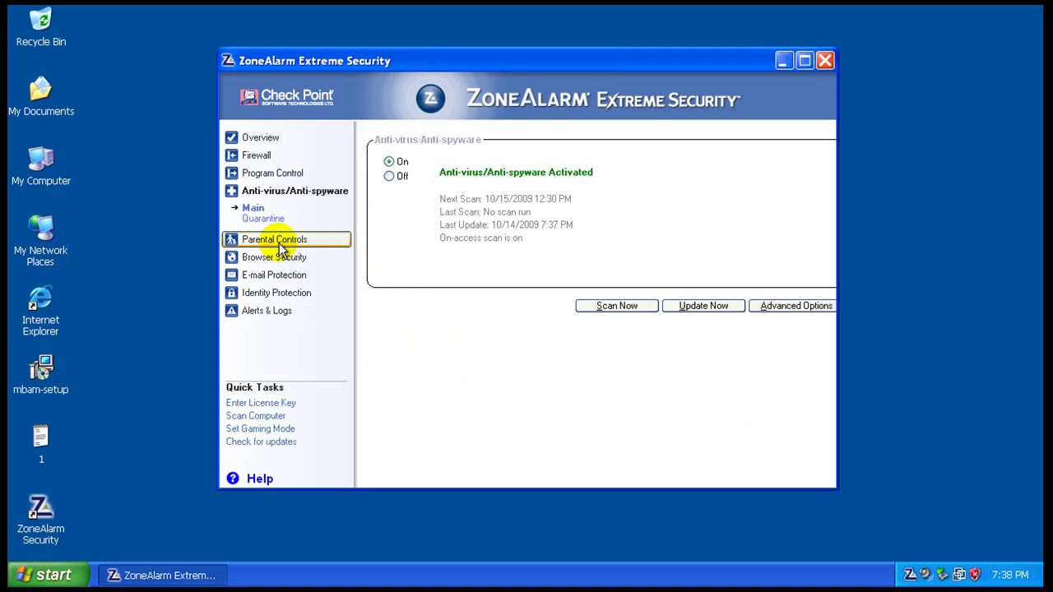
click(257, 238)
click(294, 260)
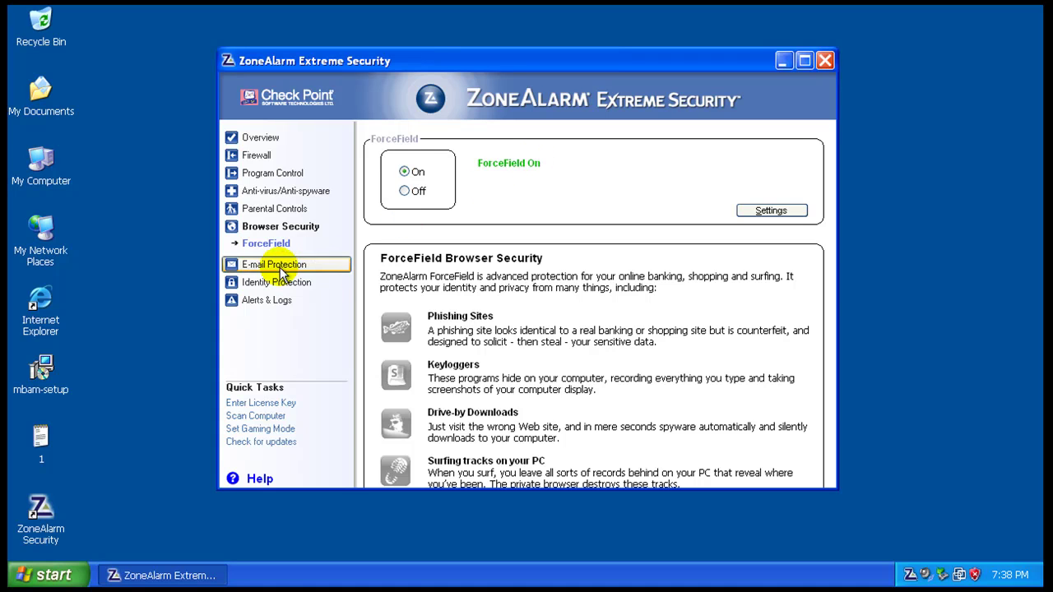
click(277, 264)
click(281, 282)
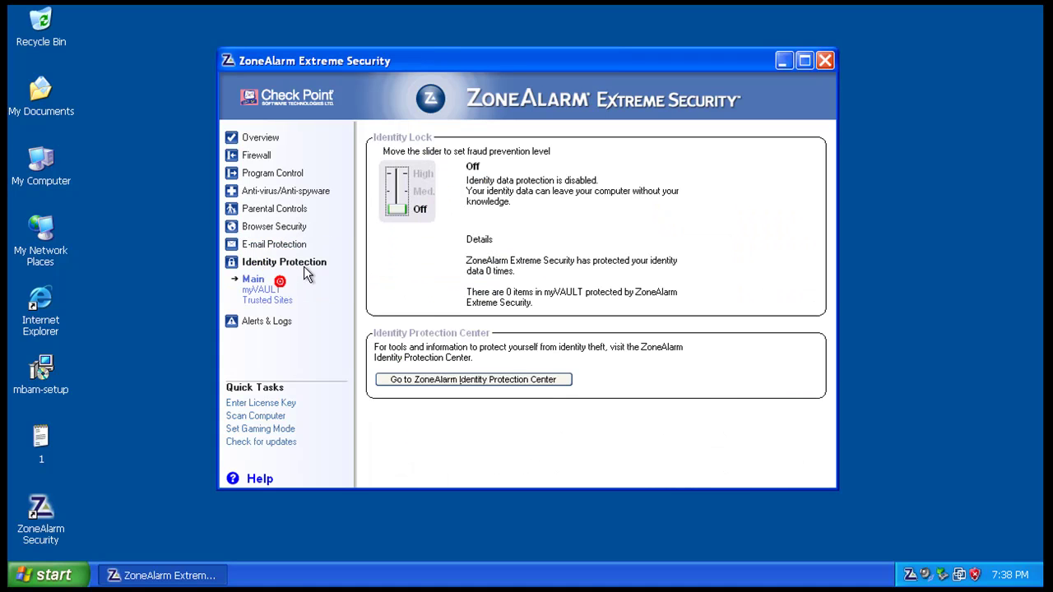
click(271, 323)
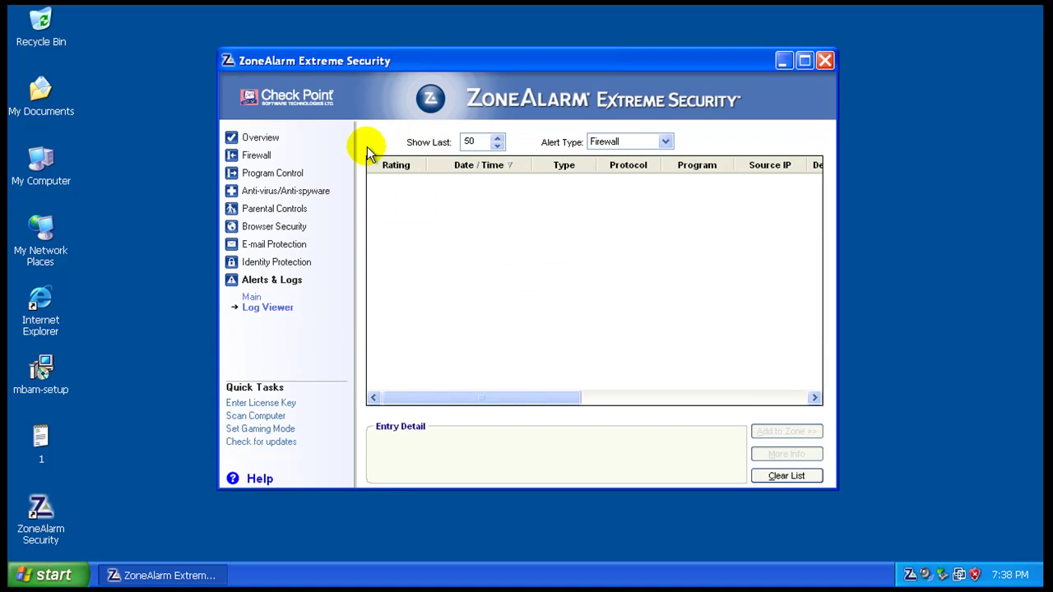
click(270, 140)
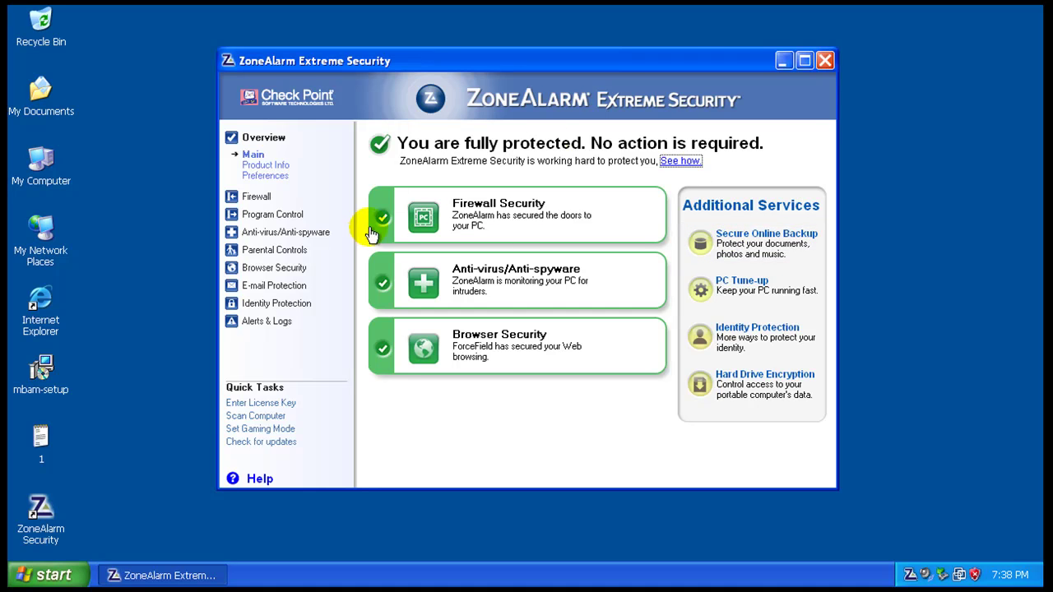
Step: Close ZoneAlarm and accept its shutdown tip, then start and cancel the Malwarebytes setup
click(825, 61)
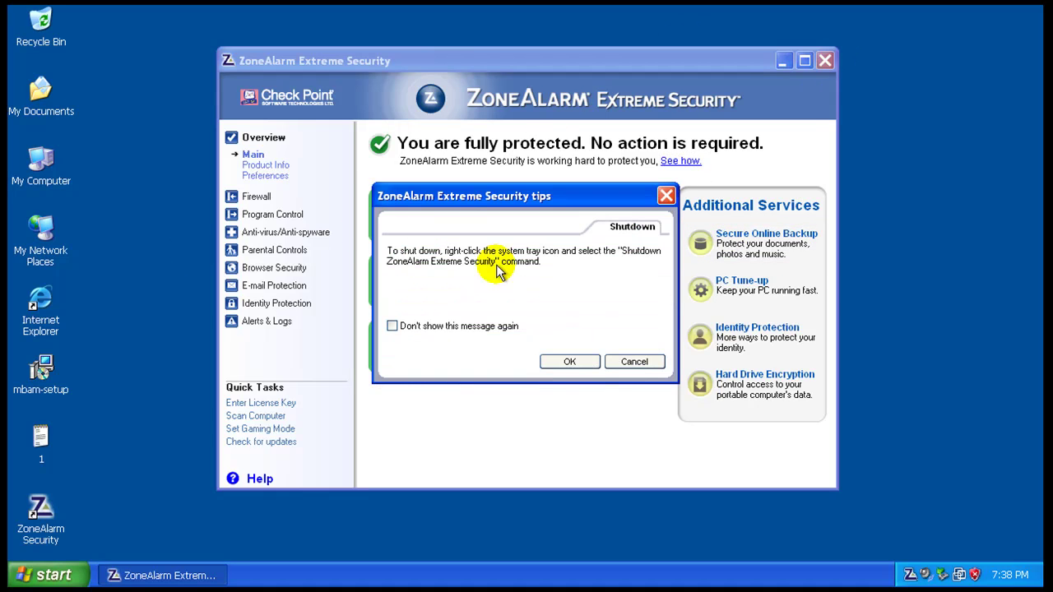
click(570, 362)
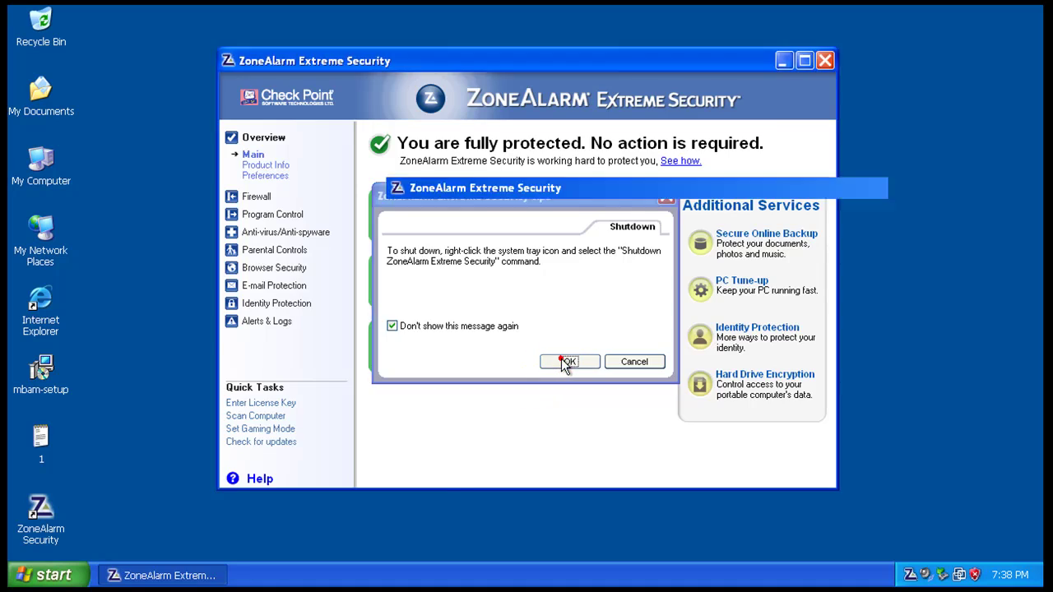
click(51, 301)
double_click(44, 374)
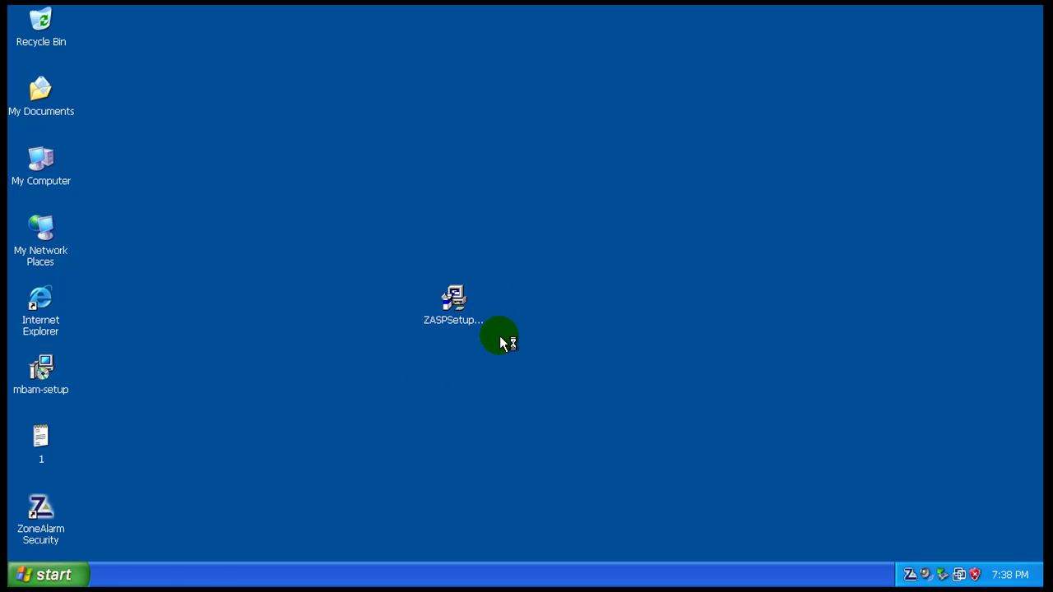
click(608, 334)
Step: Open the test URL text file in Notepad and place the MSN browser window to its right
double_click(41, 441)
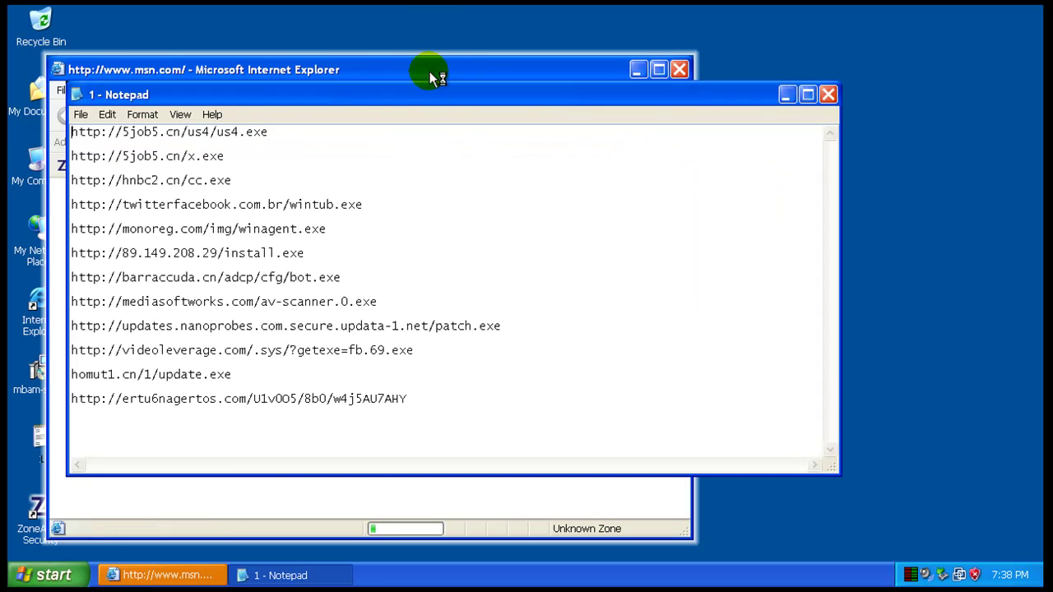
drag(429, 70, 626, 81)
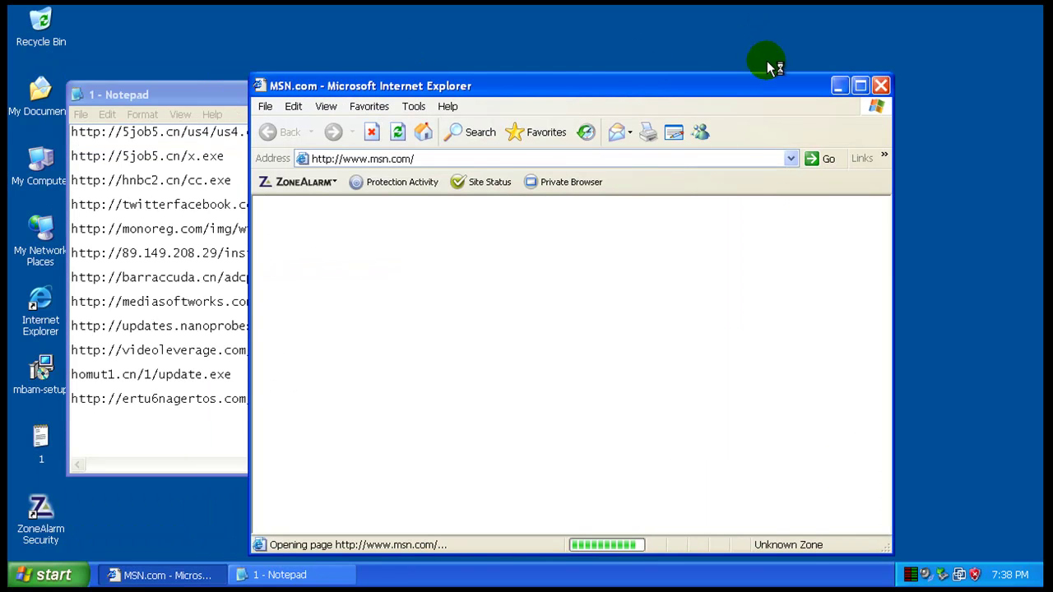
drag(769, 66, 738, 70)
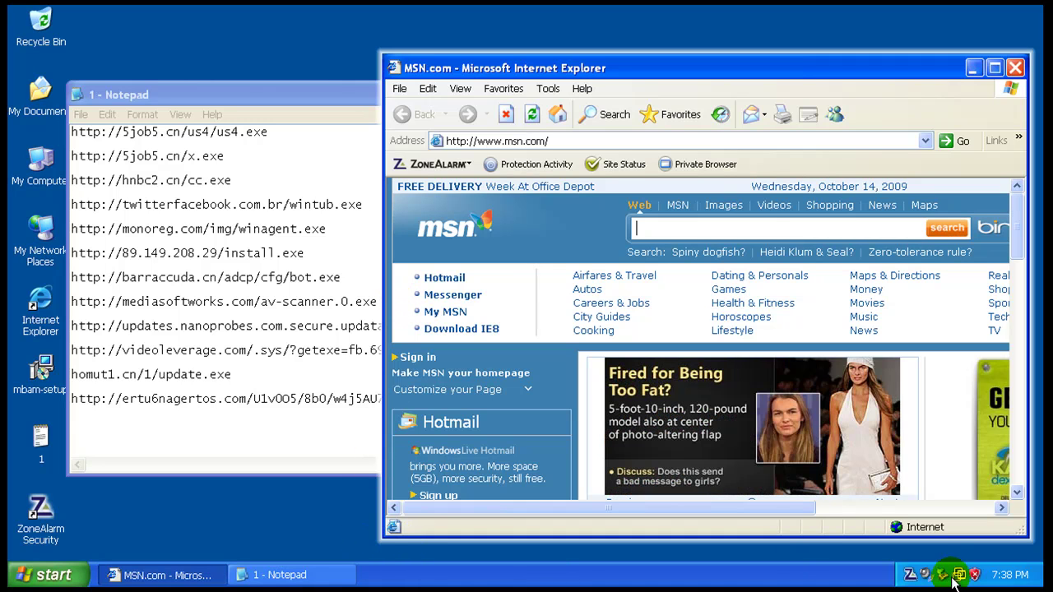
Step: Open ZoneAlarm from the tray, go to Browser Security and set ForceField to Off, confirming with Yes
double_click(910, 574)
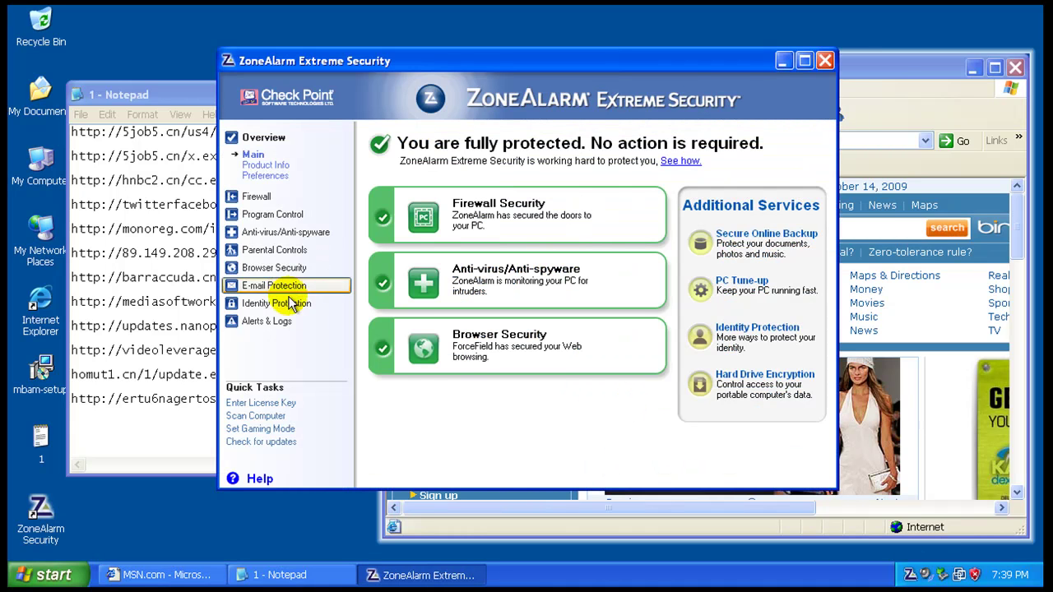
click(289, 305)
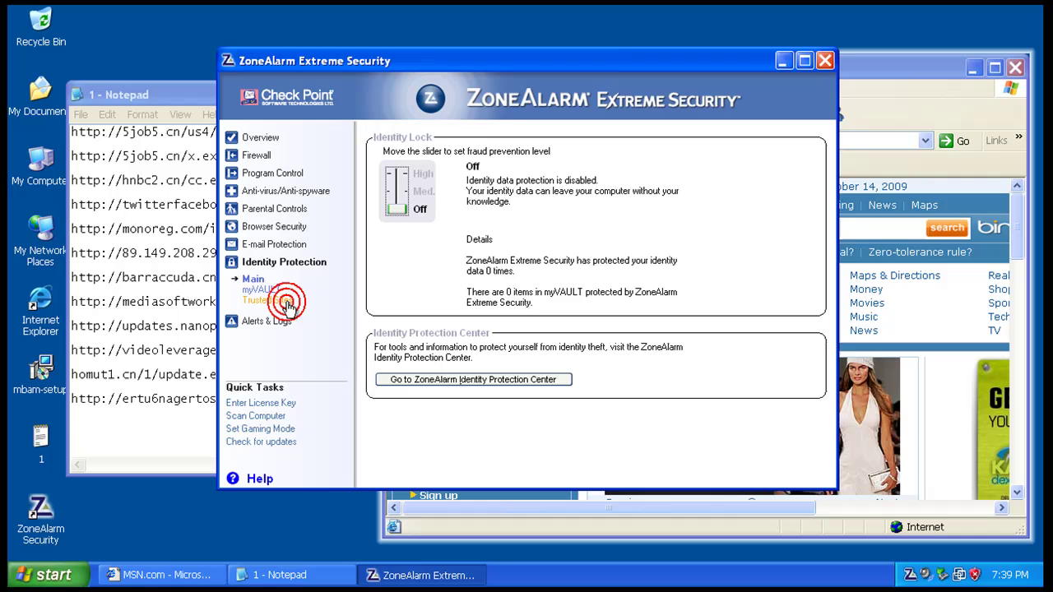
click(274, 215)
click(312, 256)
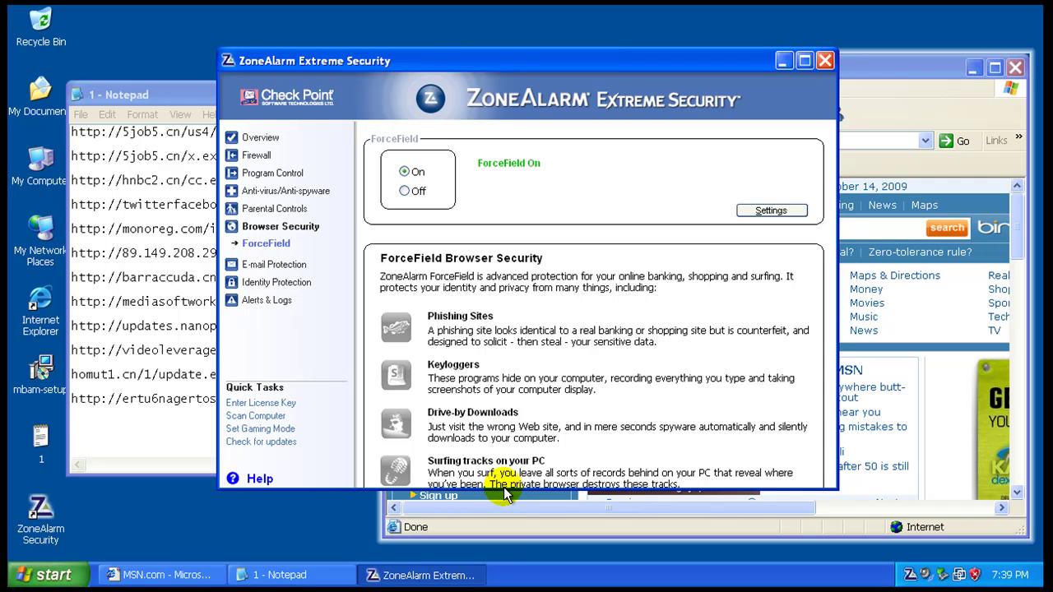
drag(504, 487, 505, 531)
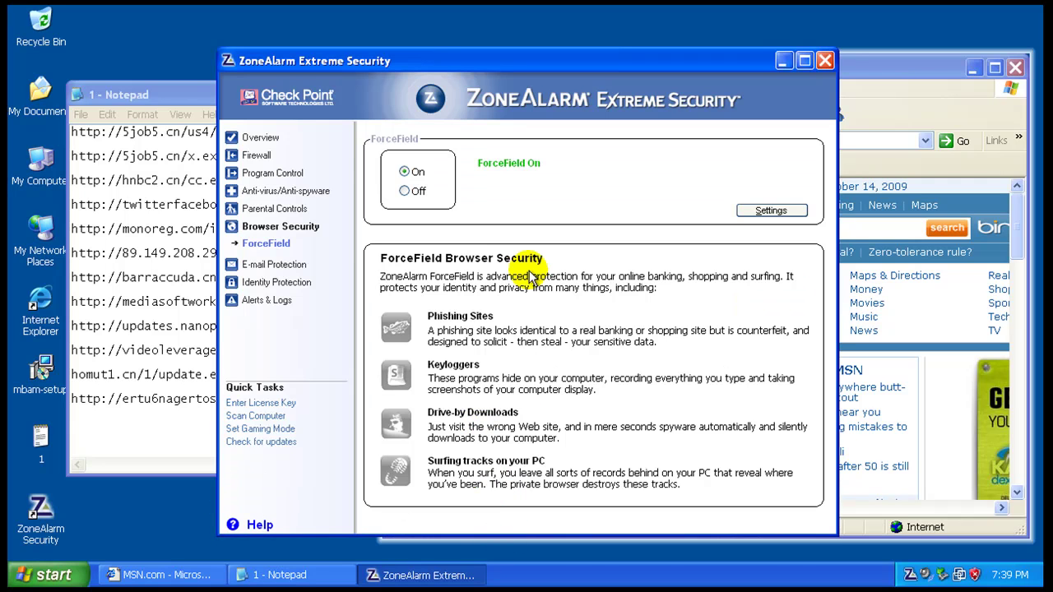
click(403, 191)
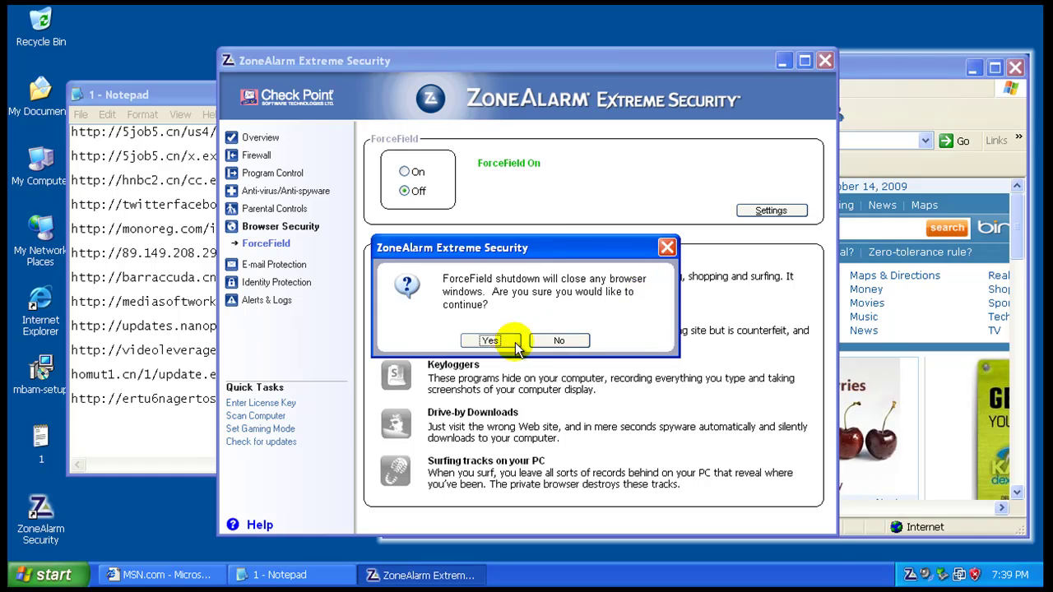
click(502, 340)
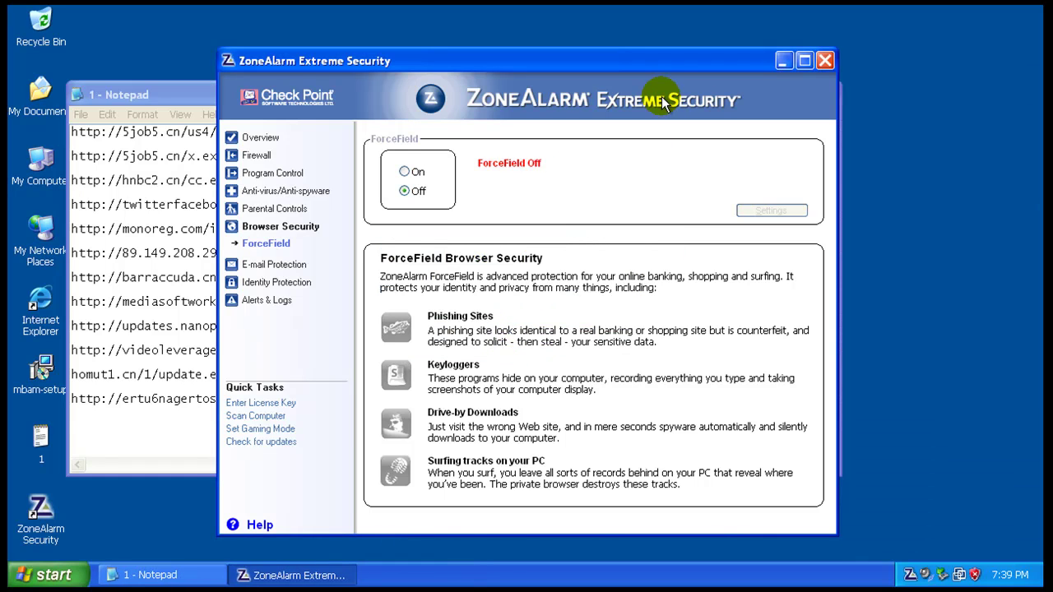
Step: Close the browser, set ForceField back On, view its Advanced settings tab, then close ZoneAlarm
click(37, 306)
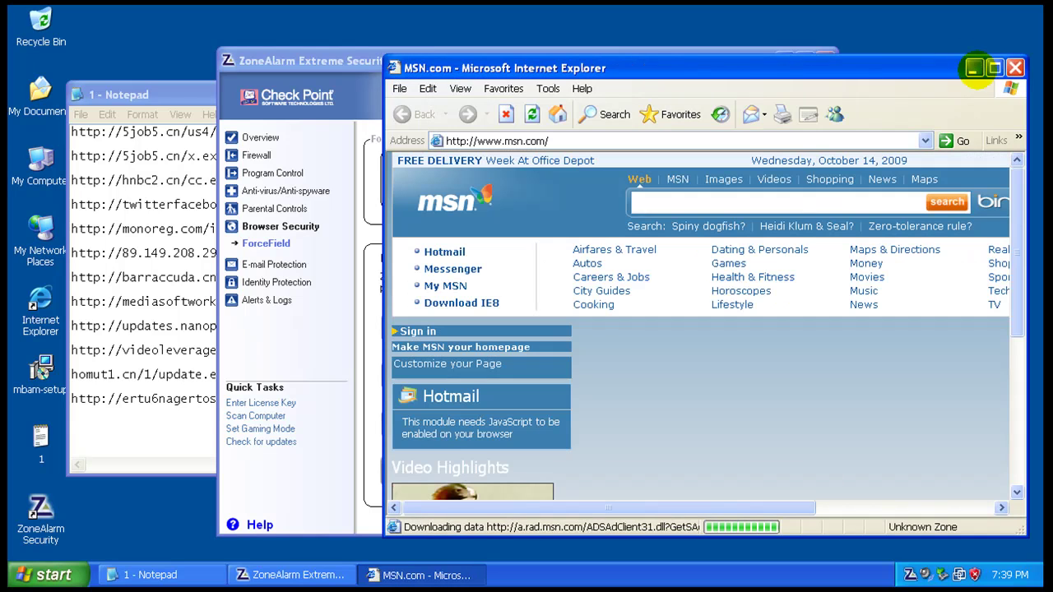
click(1015, 68)
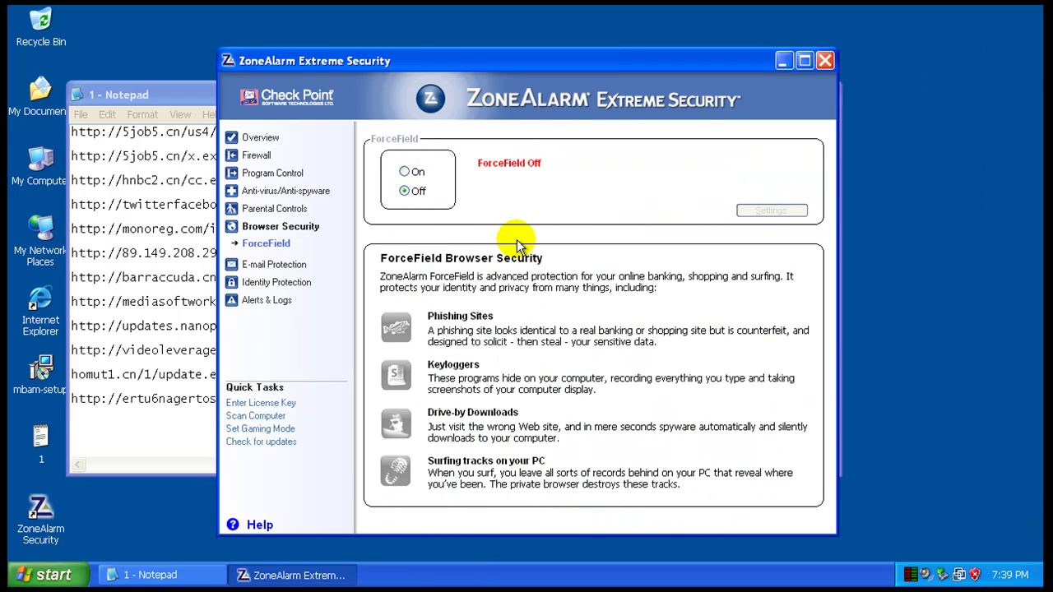
click(418, 174)
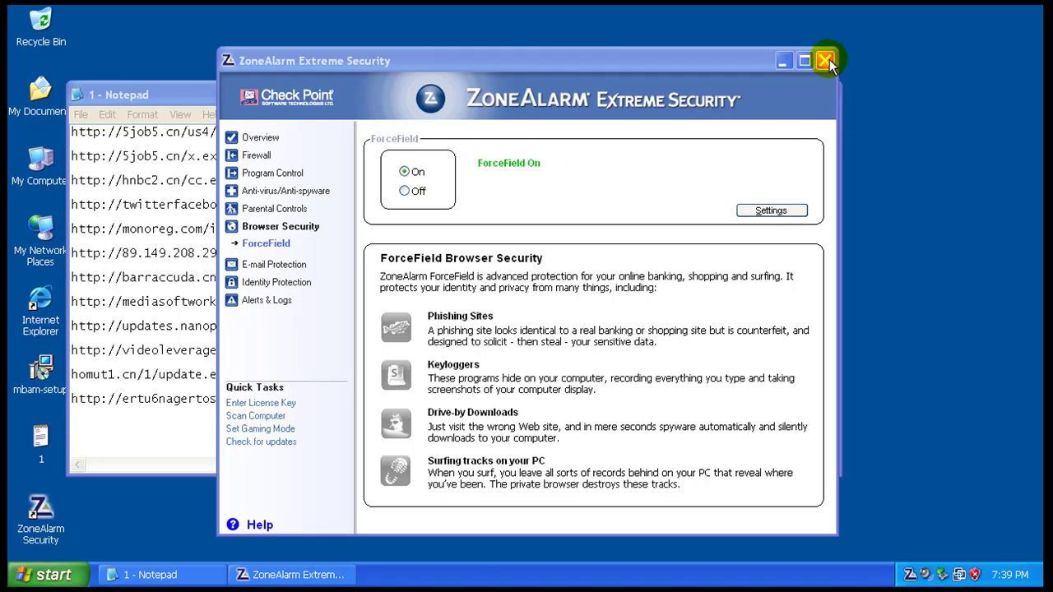
click(790, 209)
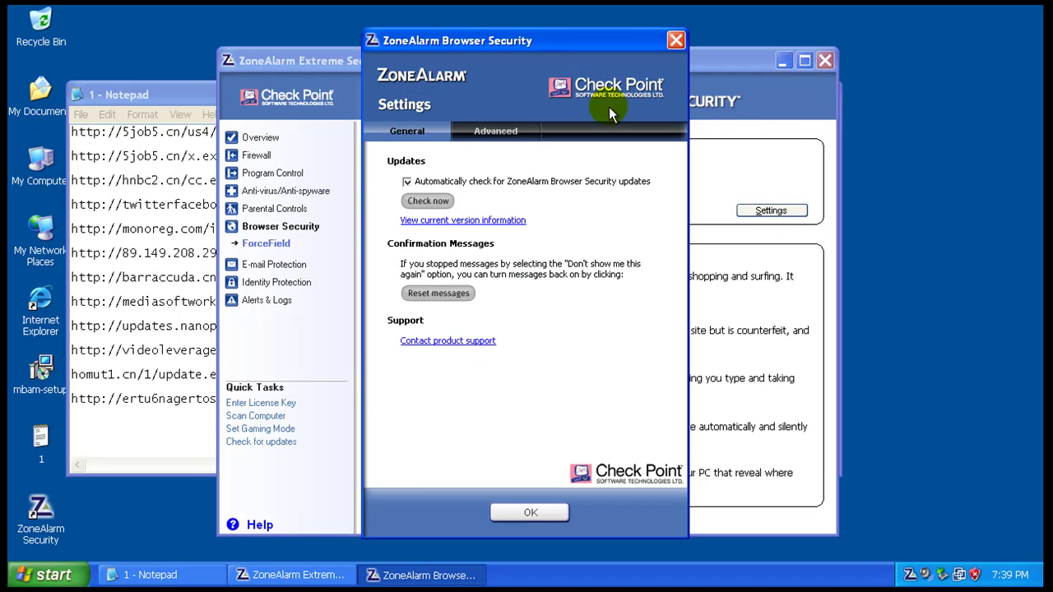
click(511, 133)
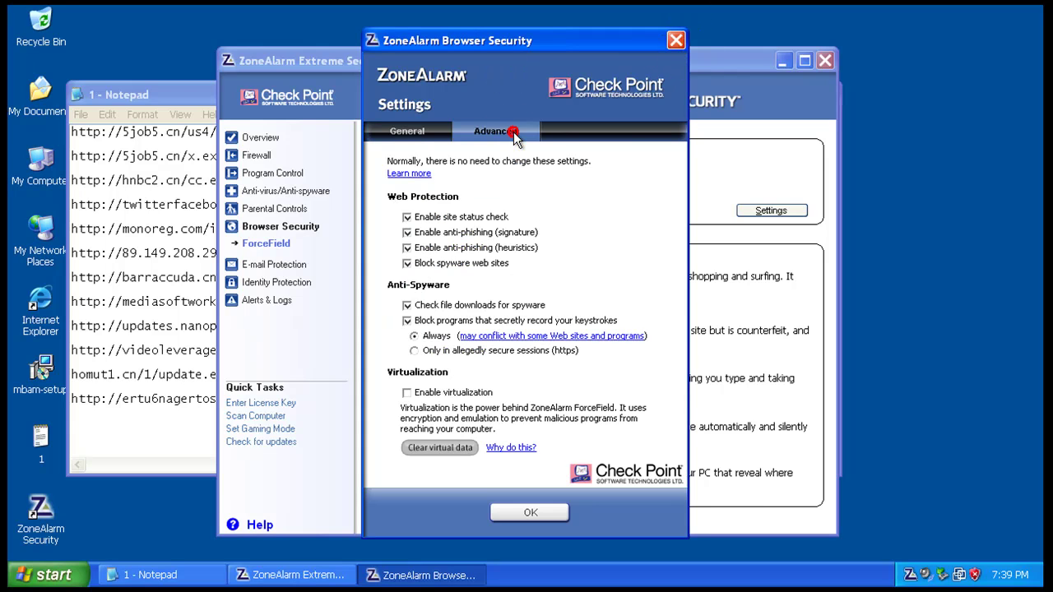
click(673, 41)
click(826, 64)
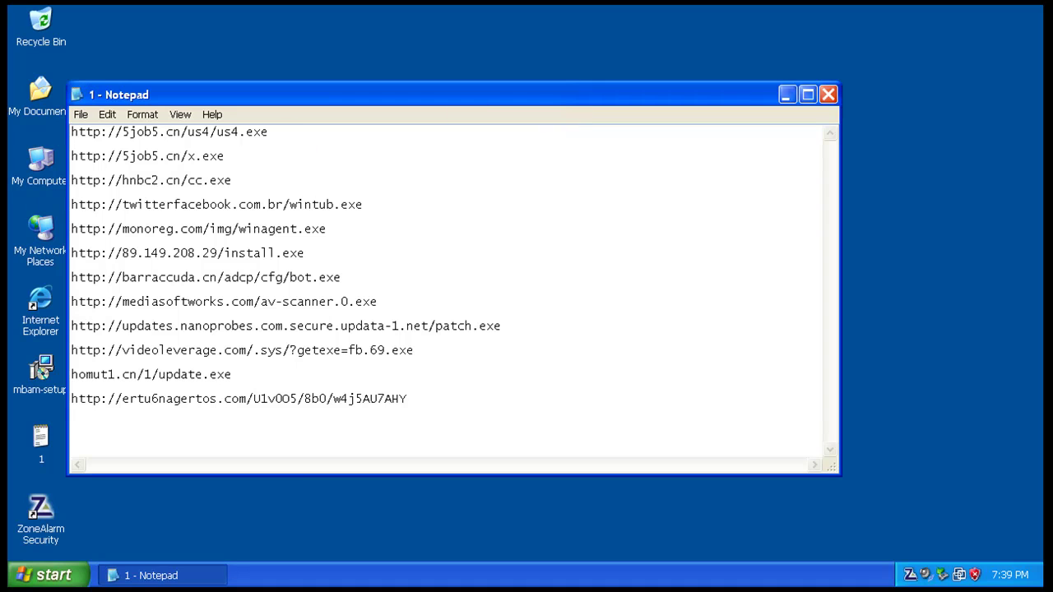
click(62, 309)
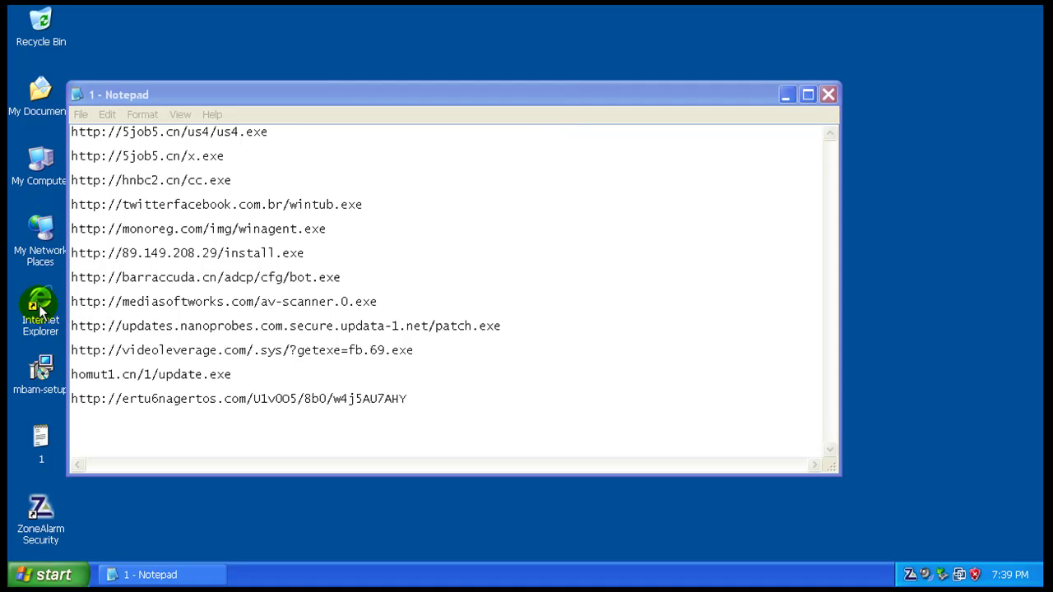
double_click(39, 307)
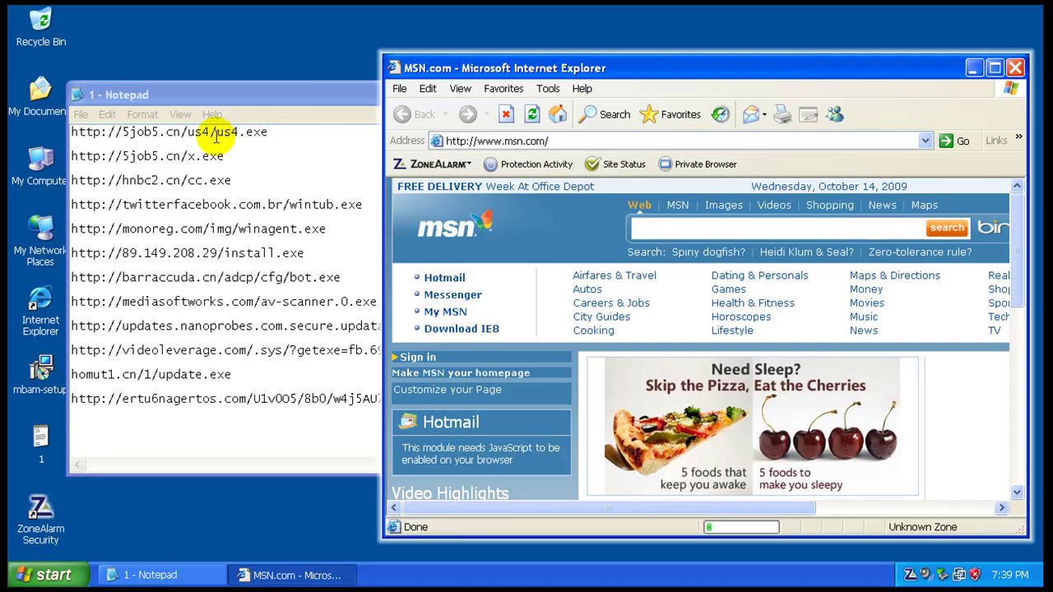
click(217, 134)
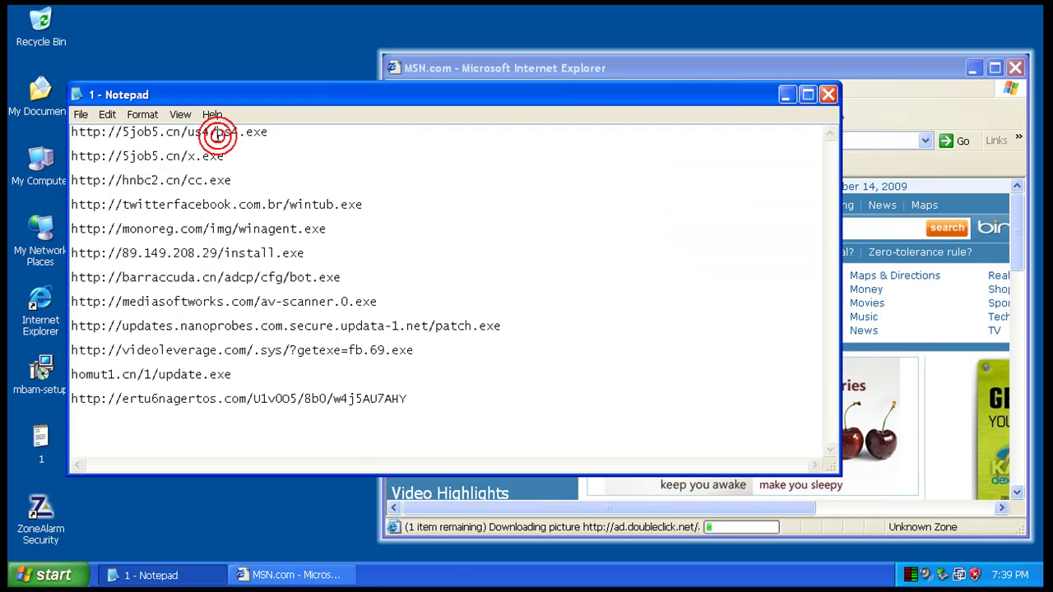
double_click(217, 134)
right_click(219, 131)
click(271, 176)
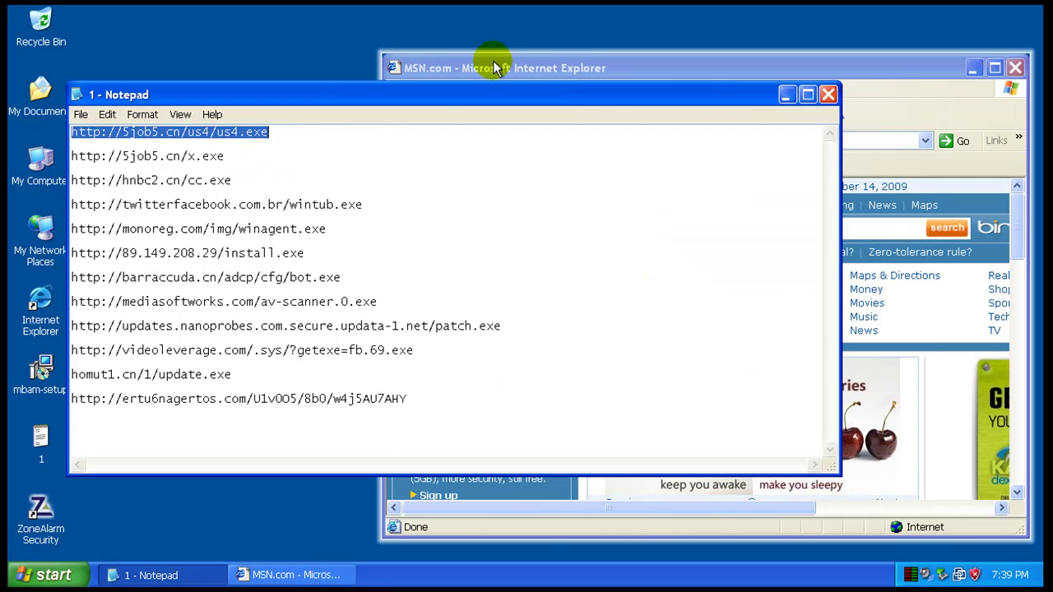
Step: Load that URL in the address bar and run us4.exe, dismissing ZoneAlarm's Trojan quarantine results
click(497, 69)
click(493, 141)
right_click(498, 142)
click(526, 198)
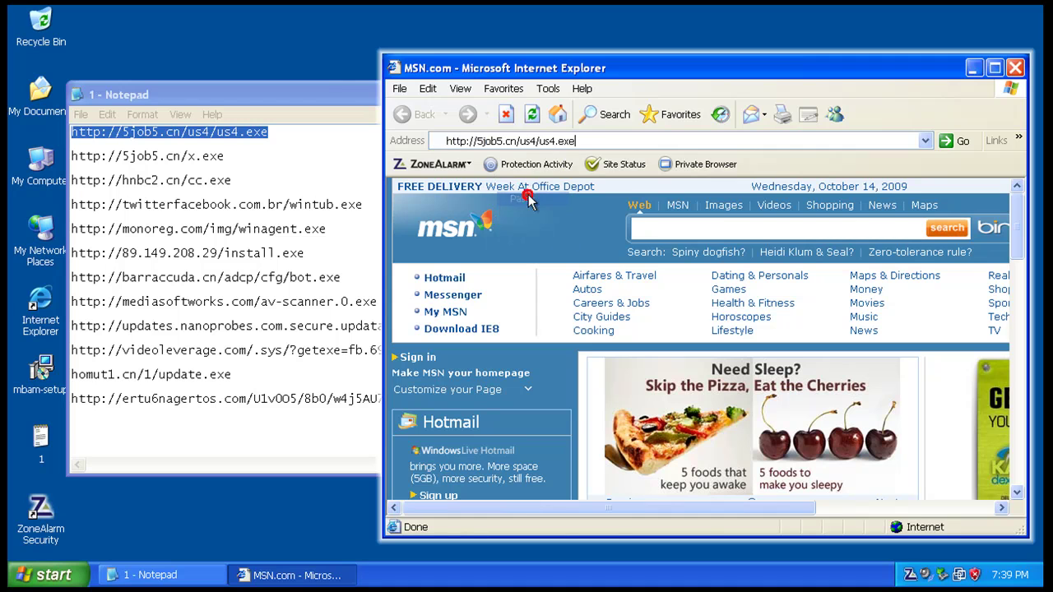
key(Return)
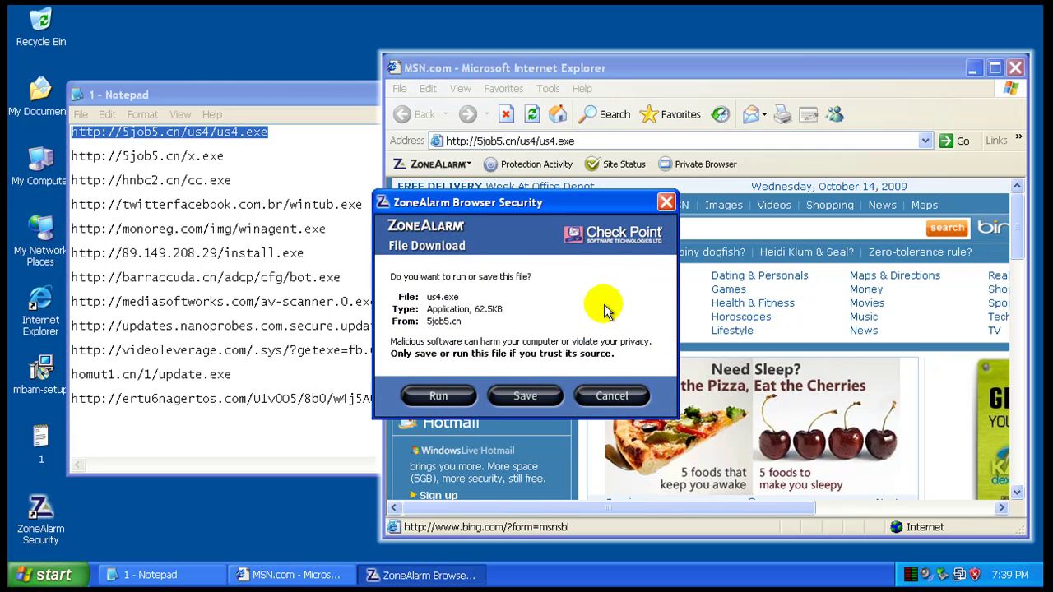
click(449, 395)
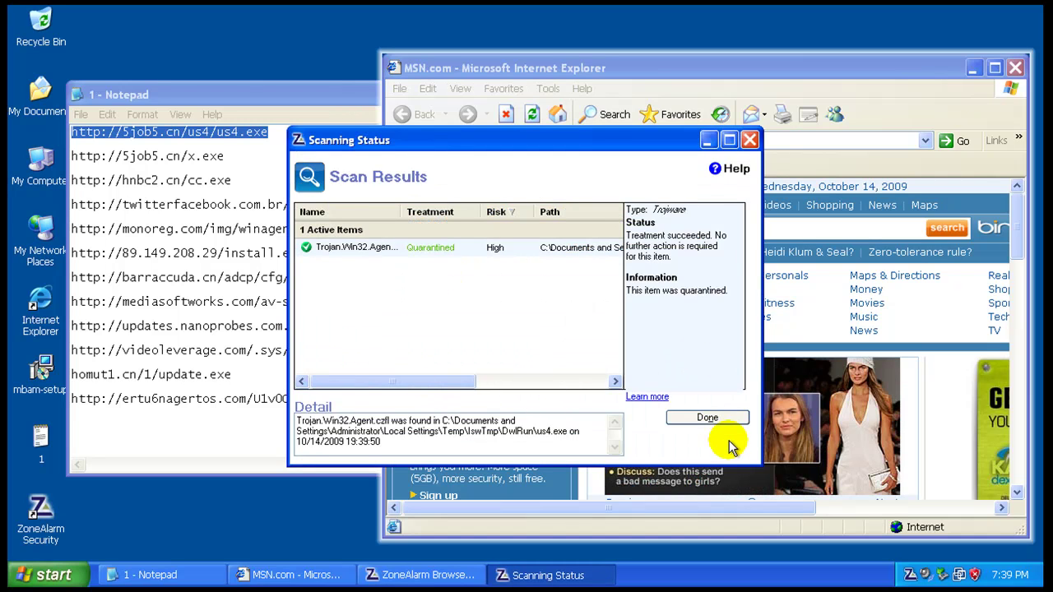
click(713, 419)
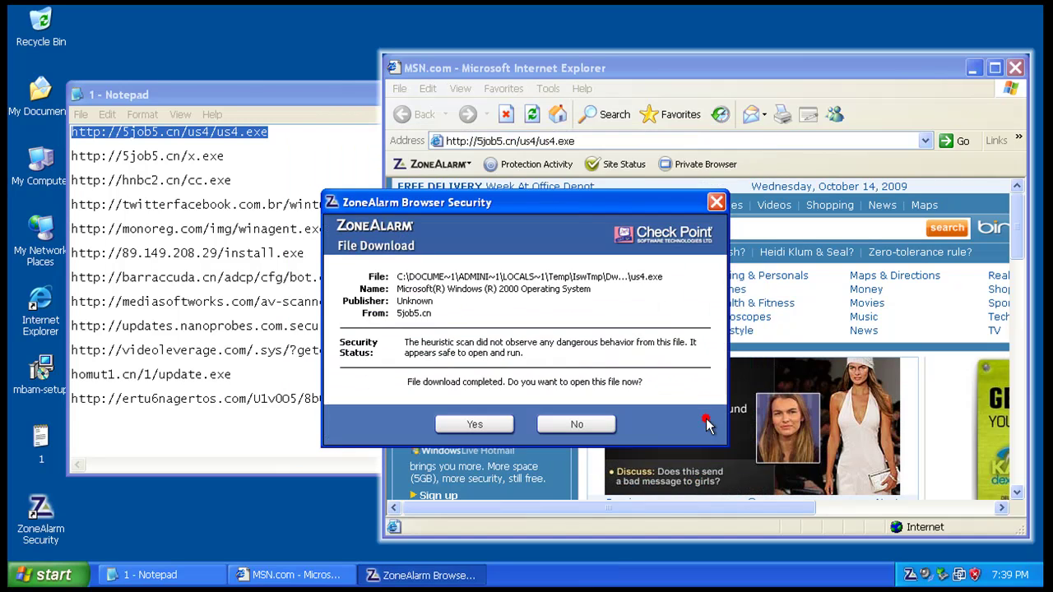
click(499, 421)
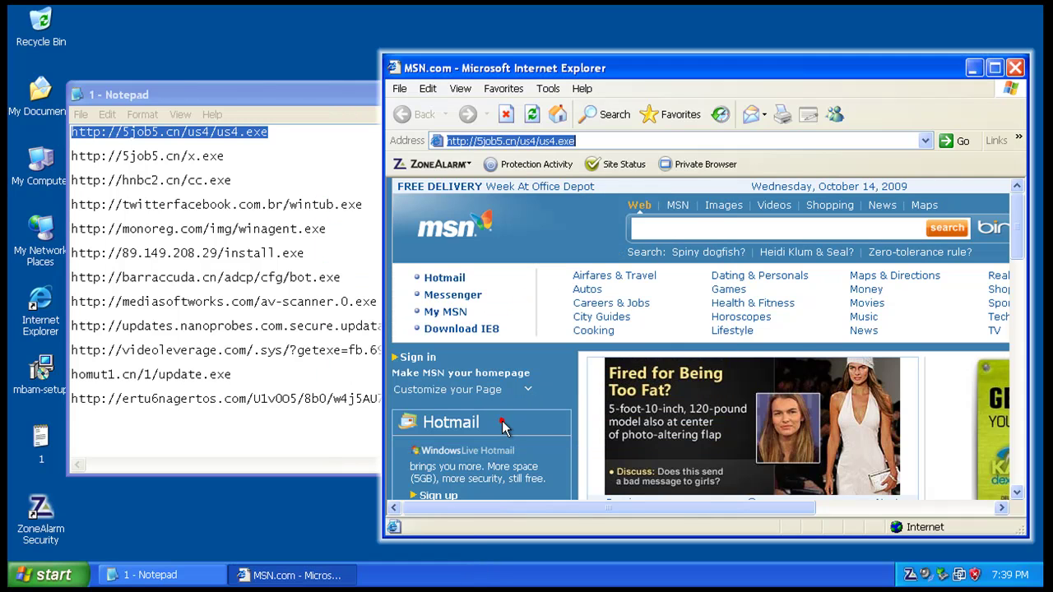
double_click(211, 156)
right_click(212, 156)
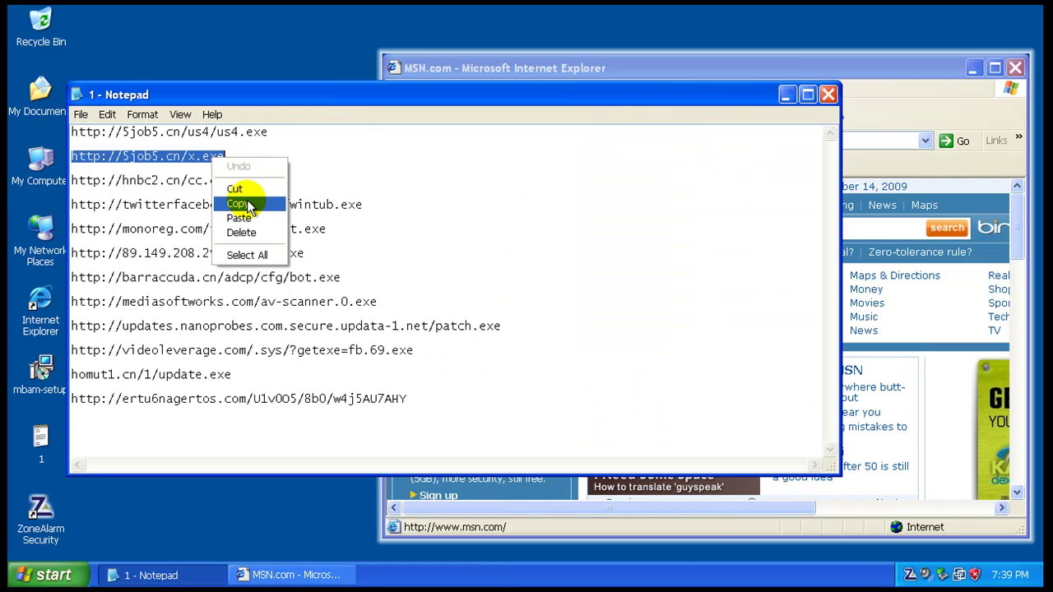
click(246, 201)
click(634, 67)
right_click(579, 139)
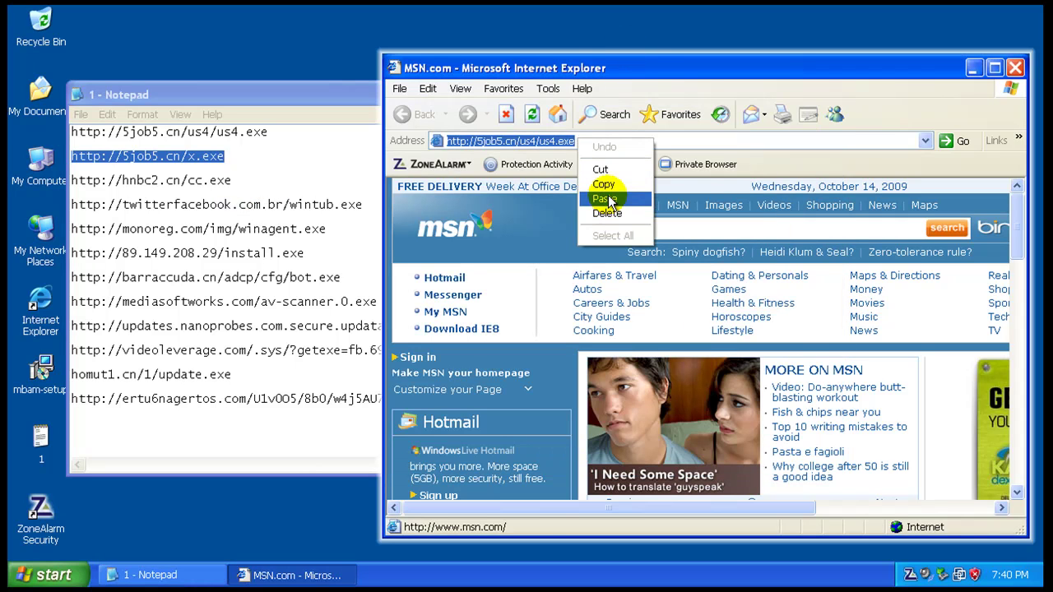
click(607, 199)
key(Return)
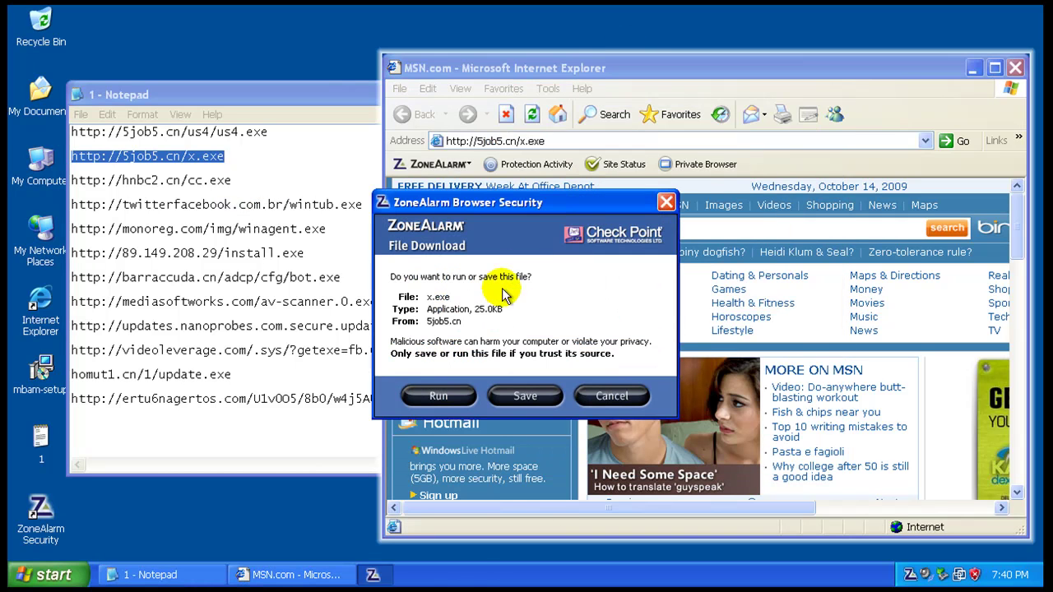
Step: Run x.exe, review ZoneAlarm's spyware details, and delete the file
click(459, 396)
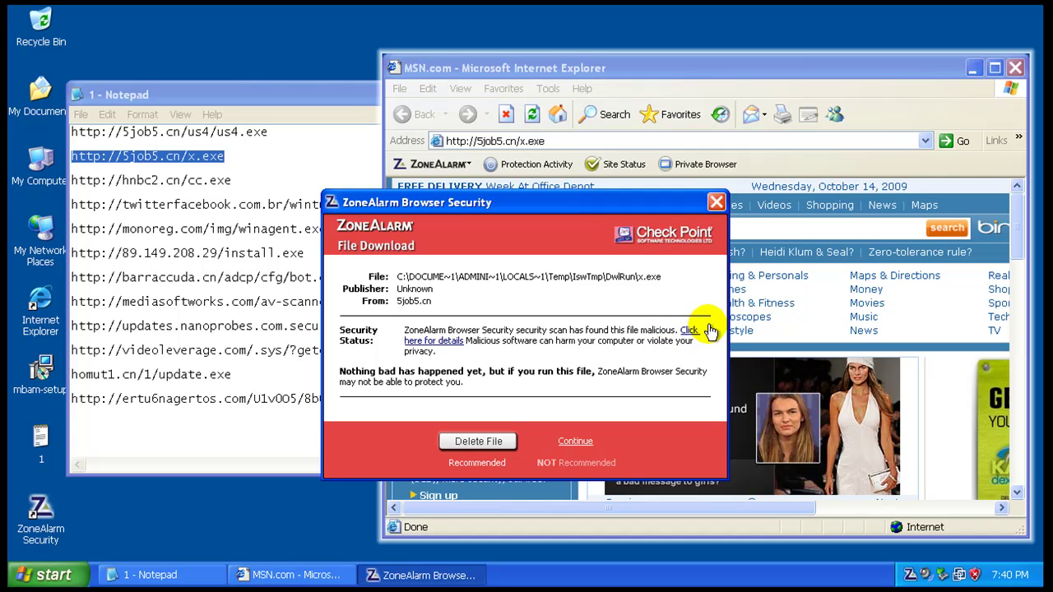
click(453, 344)
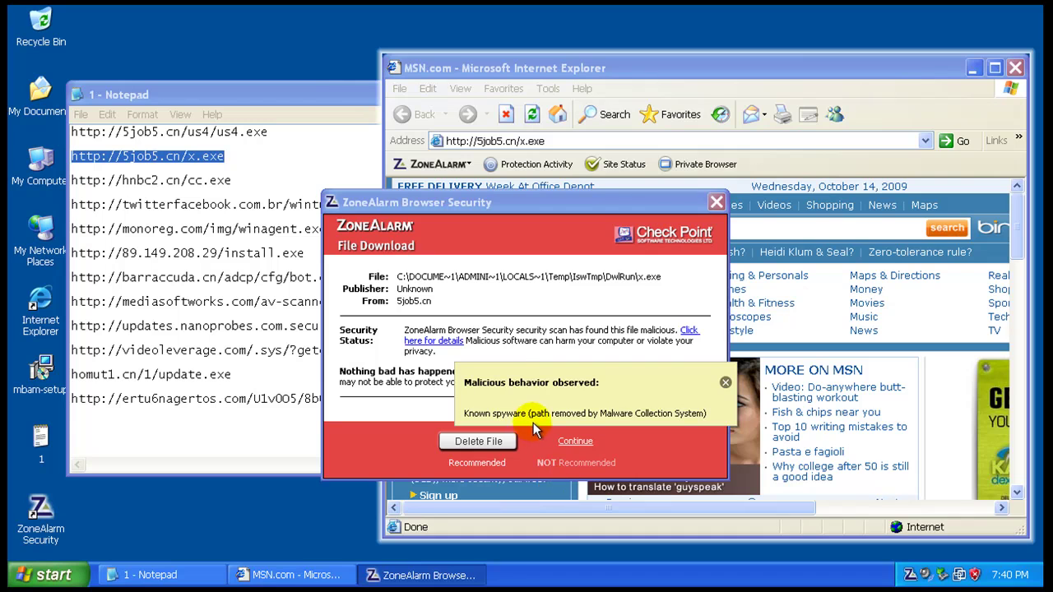
click(726, 382)
click(470, 443)
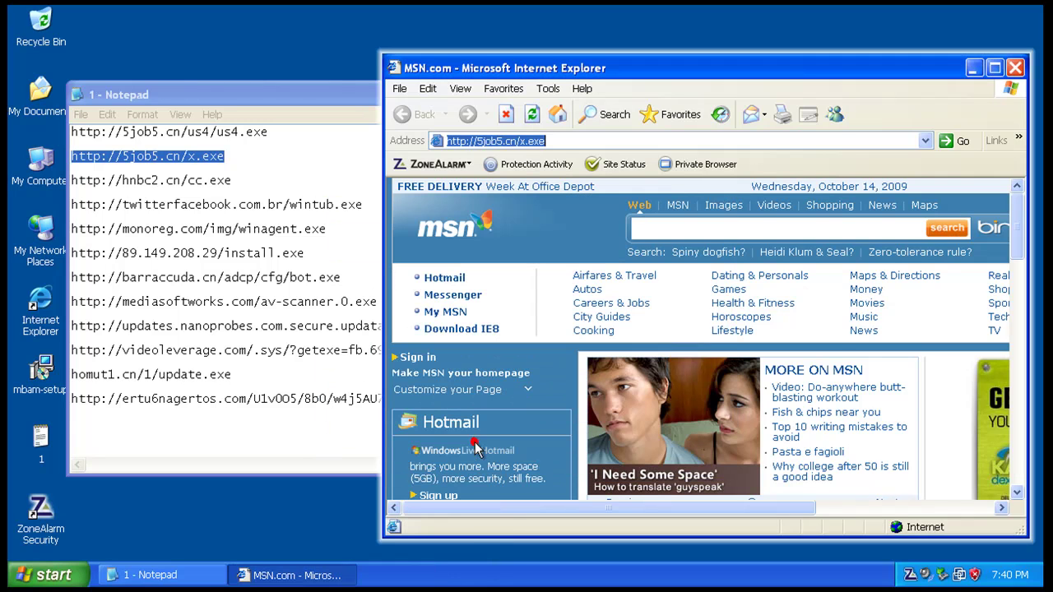
double_click(190, 180)
right_click(191, 180)
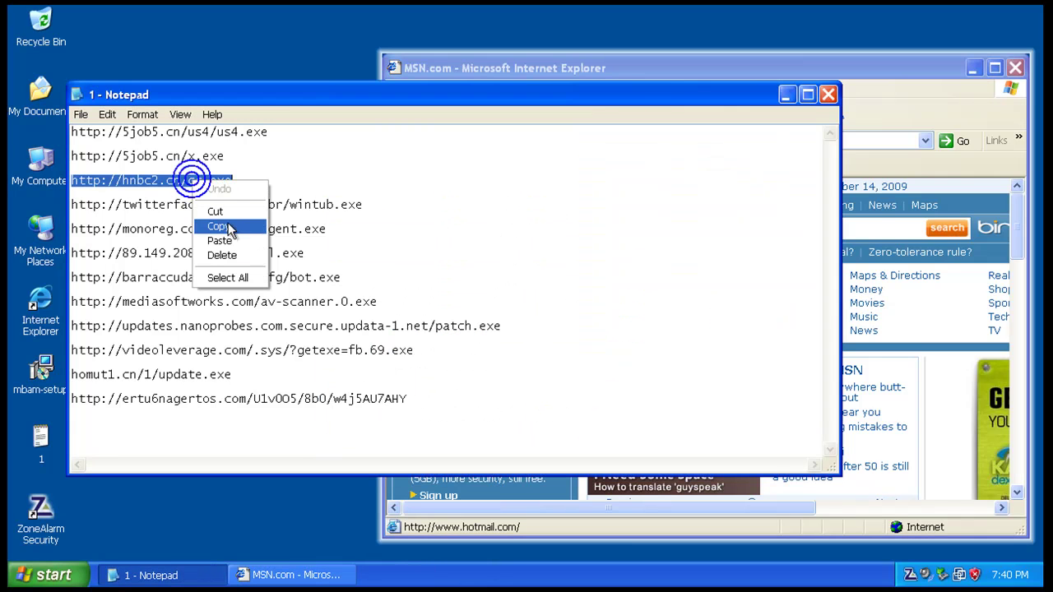
click(228, 227)
click(448, 66)
right_click(467, 142)
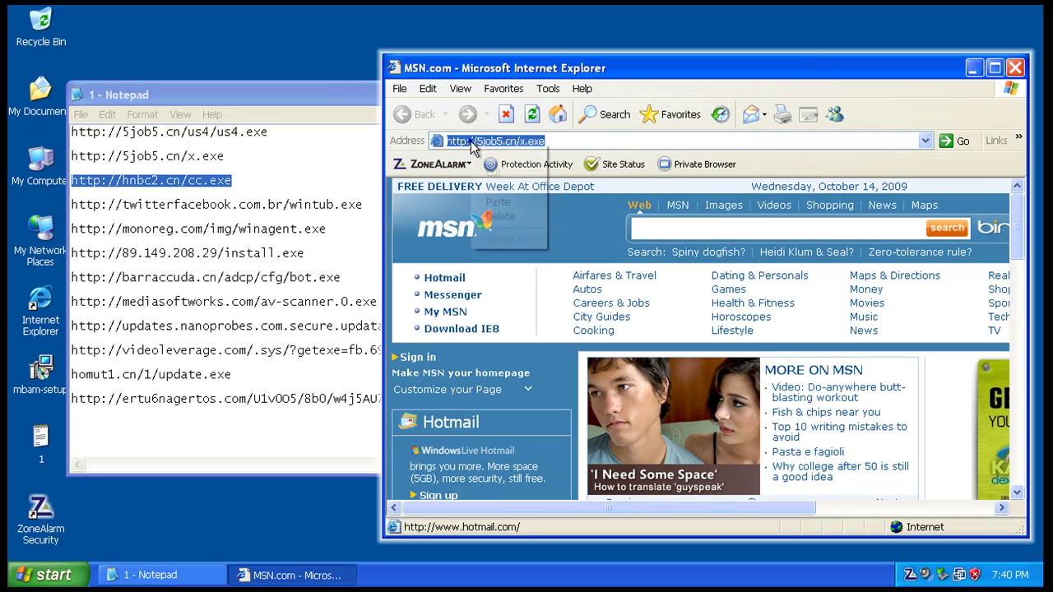
click(522, 206)
key(Return)
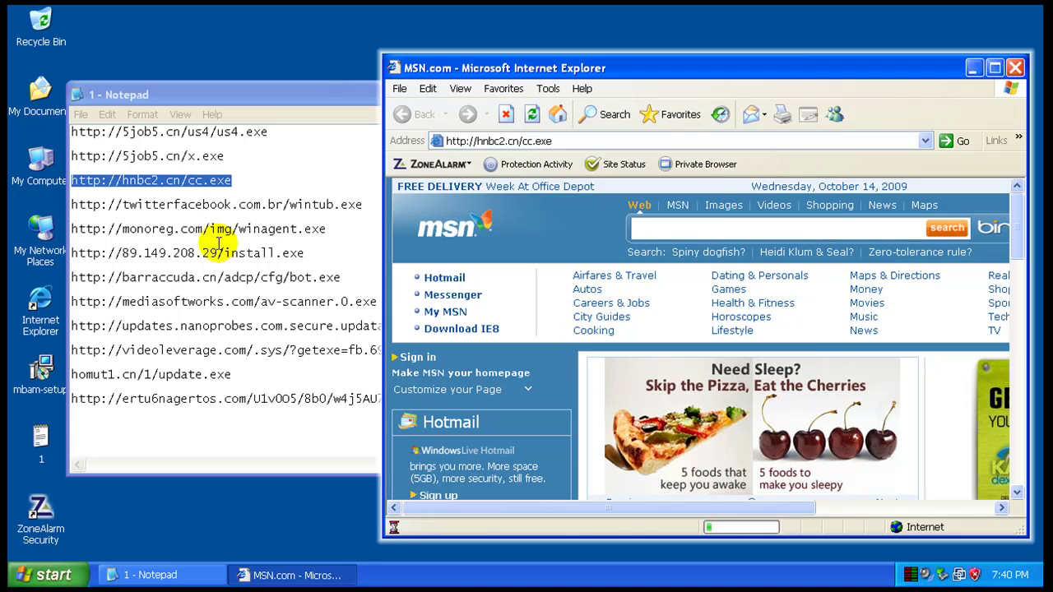
Step: Load monoreg.com/img/winagent.exe, check its dangerous Site Status, and go back to safety
double_click(204, 206)
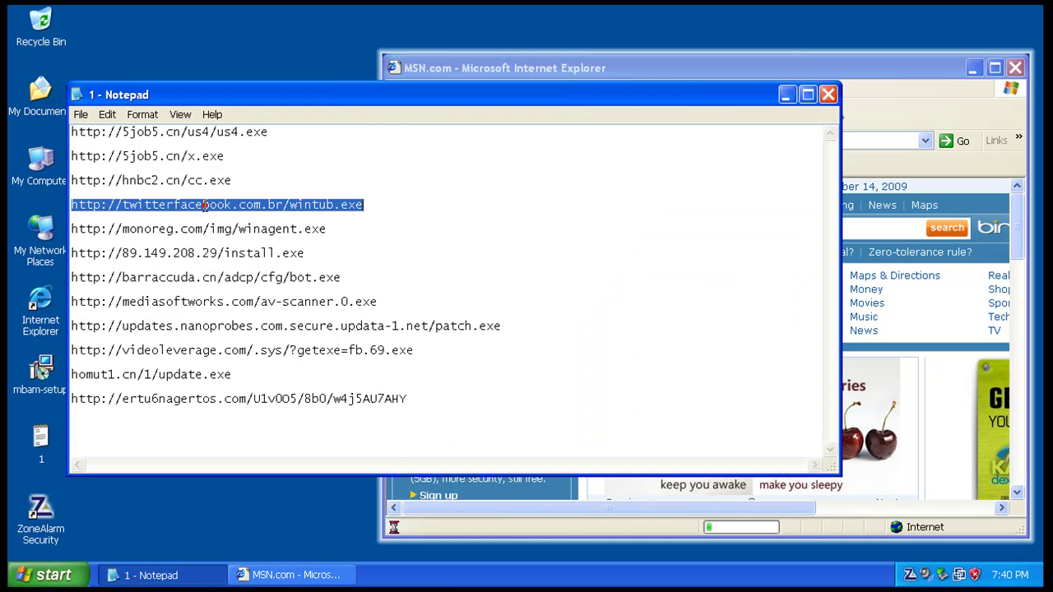
double_click(218, 229)
right_click(220, 231)
click(271, 280)
click(766, 68)
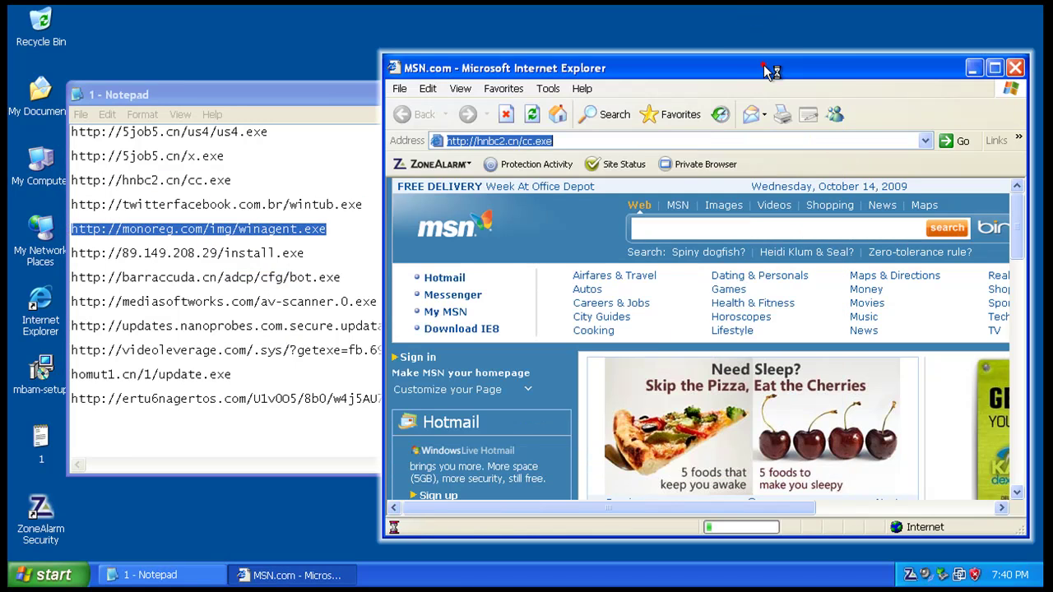
right_click(713, 138)
click(741, 198)
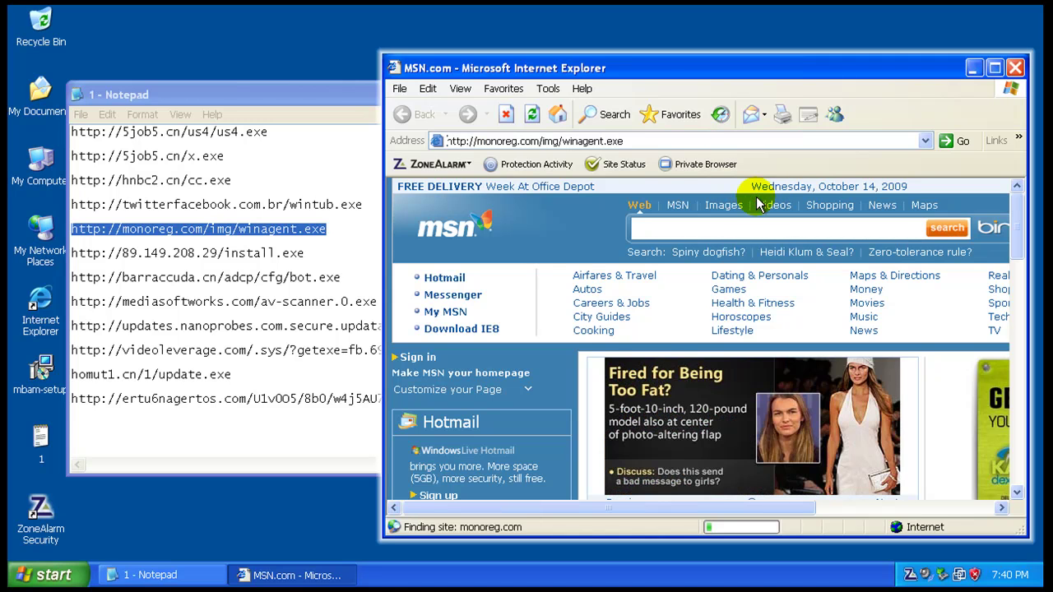
key(Return)
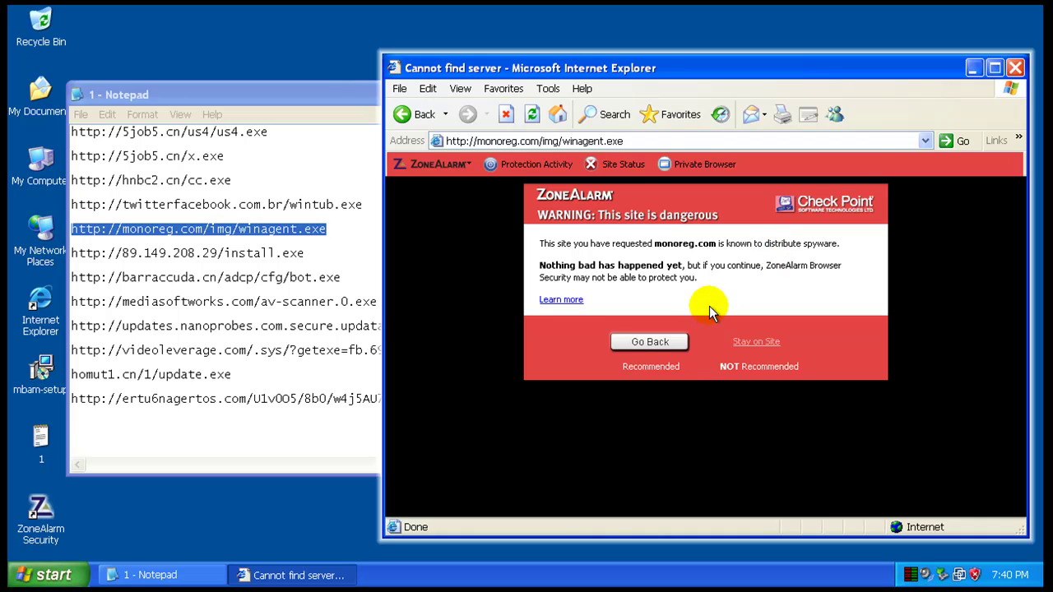
click(624, 167)
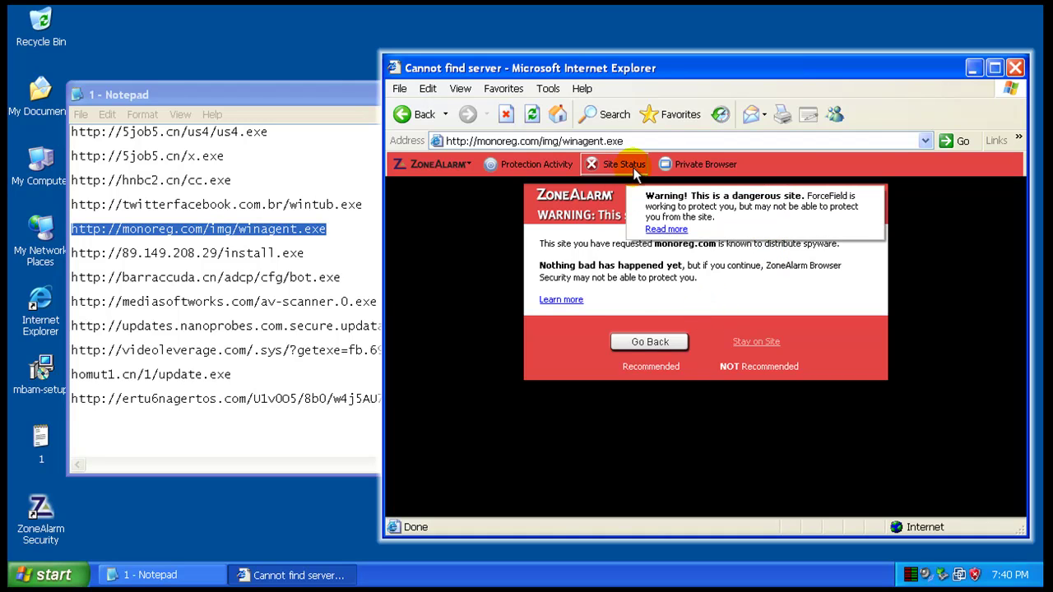
click(640, 340)
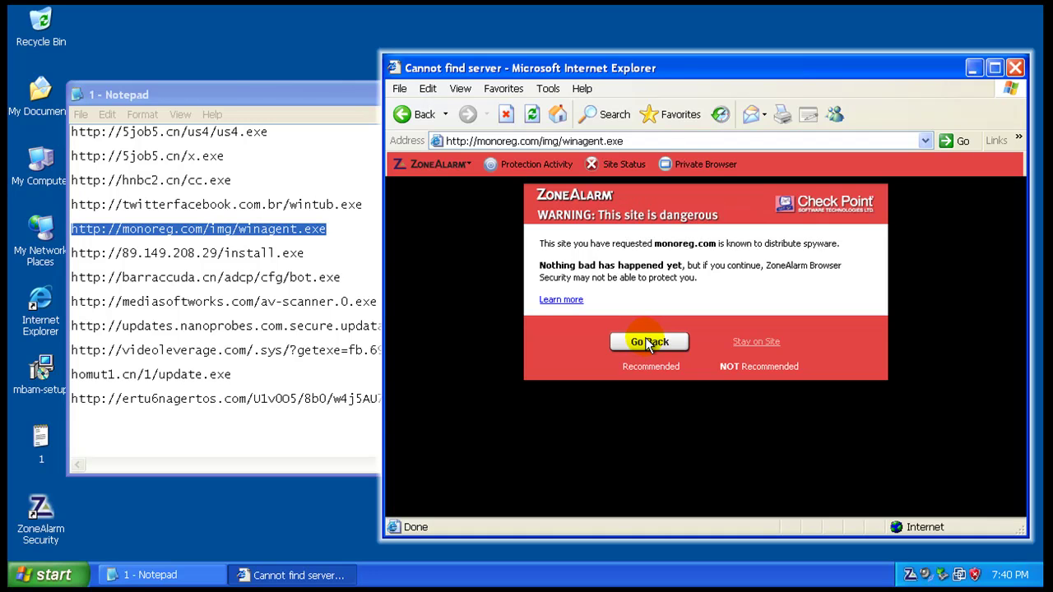
click(645, 339)
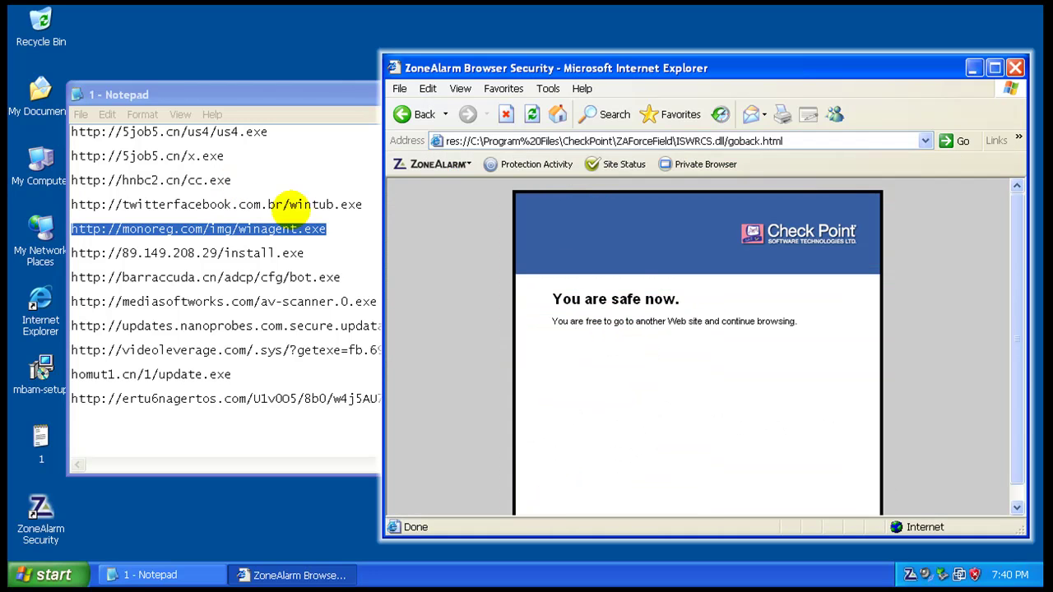
Step: Load the 89.149.208.29 install.exe URL in Internet Explorer
double_click(238, 254)
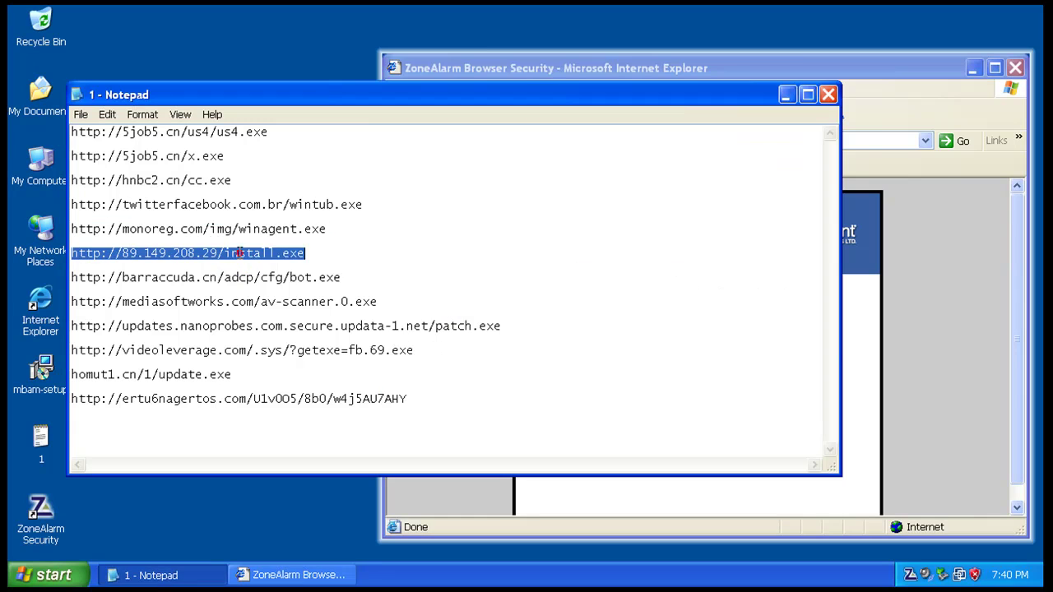
right_click(238, 253)
click(285, 301)
click(597, 69)
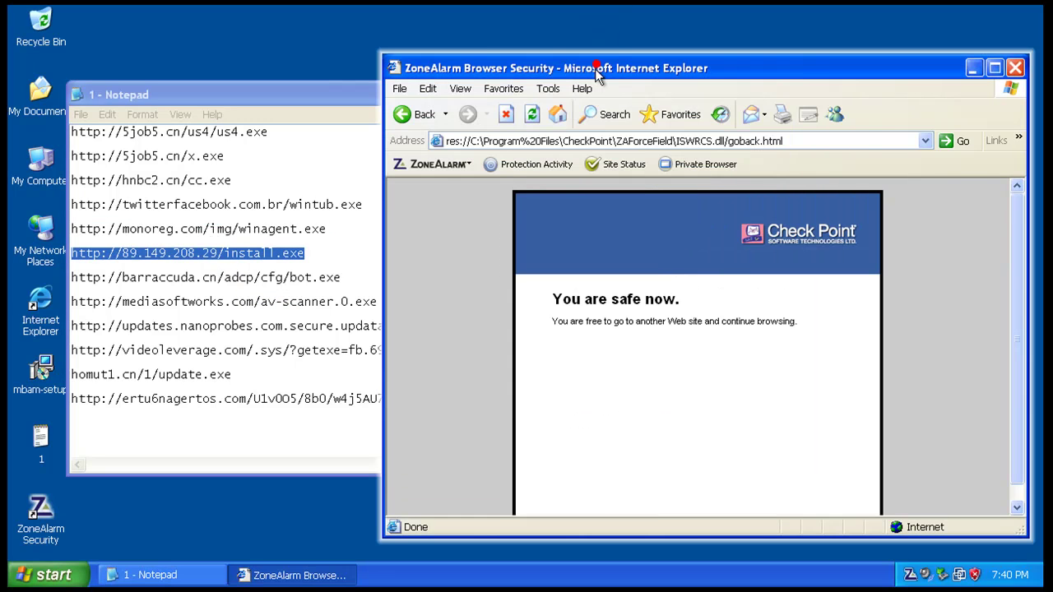
right_click(568, 147)
click(592, 202)
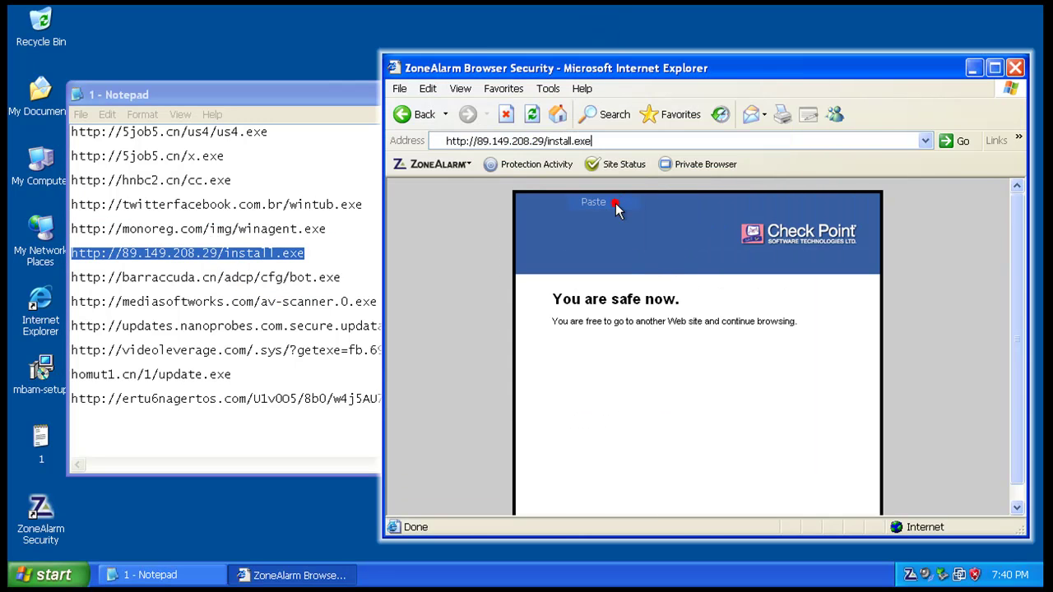
key(Return)
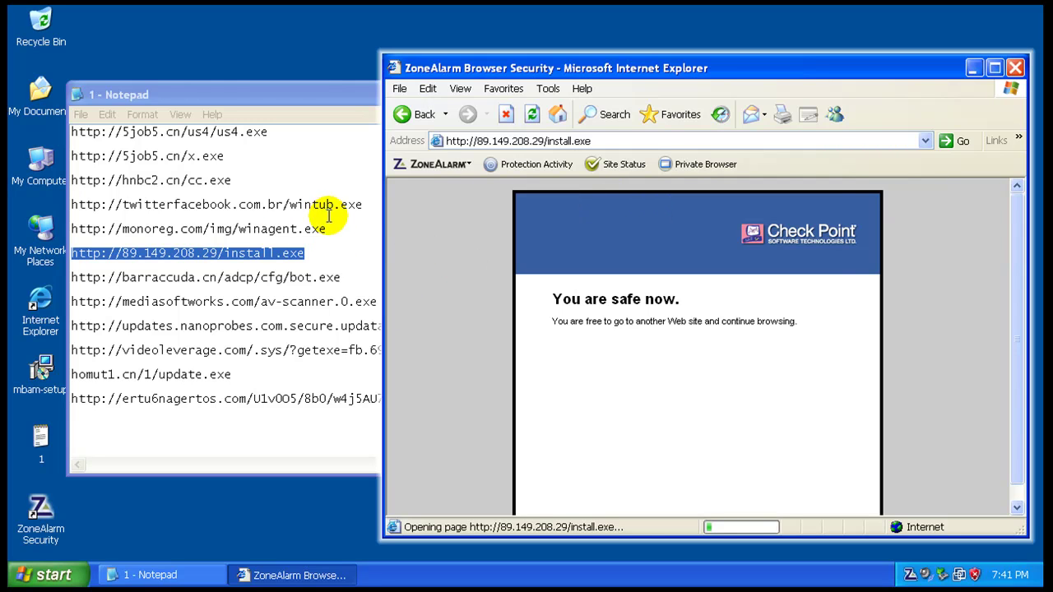
Step: Load the barracuda.cn bot.exe URL, run it, and let ZoneAlarm quarantine the Trojan-Spy
click(297, 275)
double_click(297, 278)
right_click(296, 277)
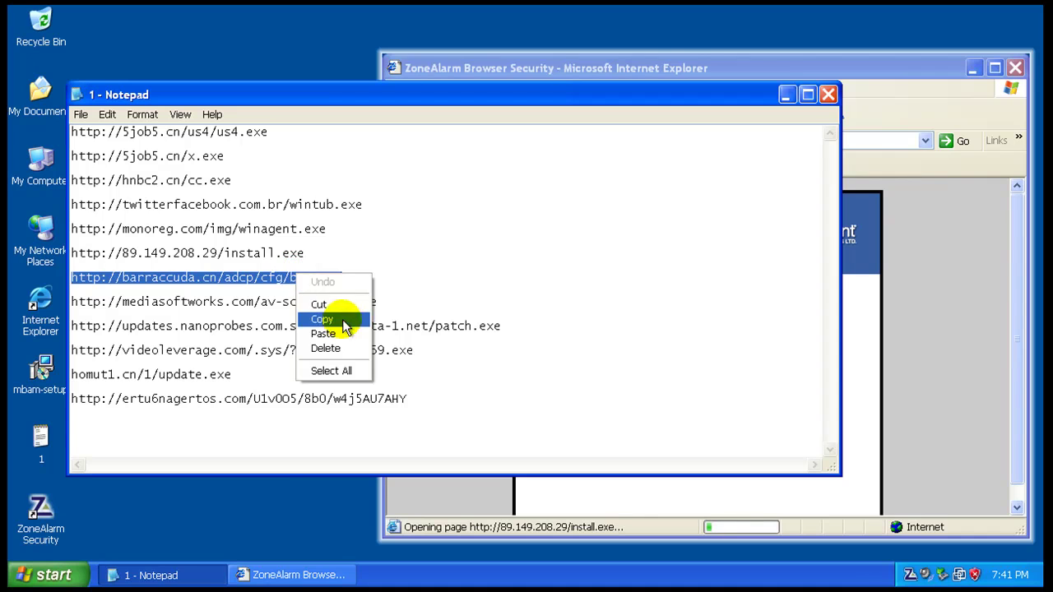
click(342, 320)
click(675, 63)
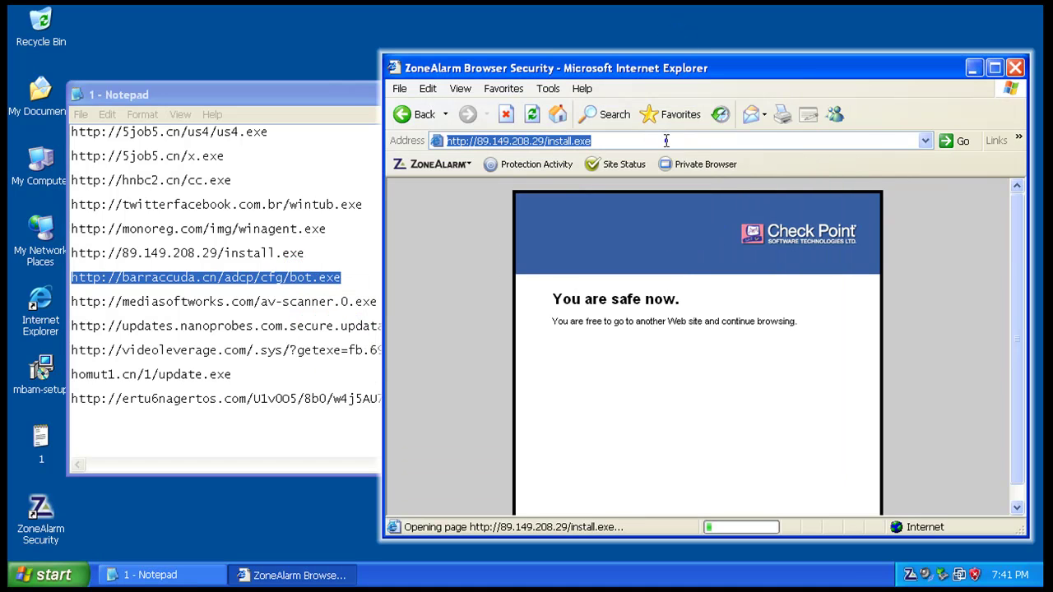
right_click(666, 141)
click(703, 202)
key(Return)
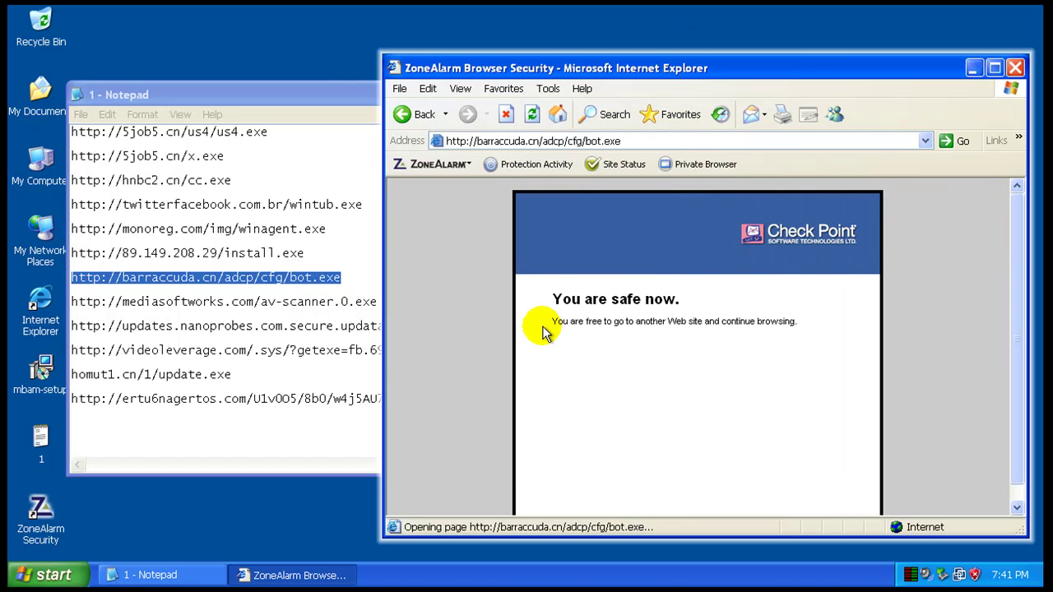
click(440, 397)
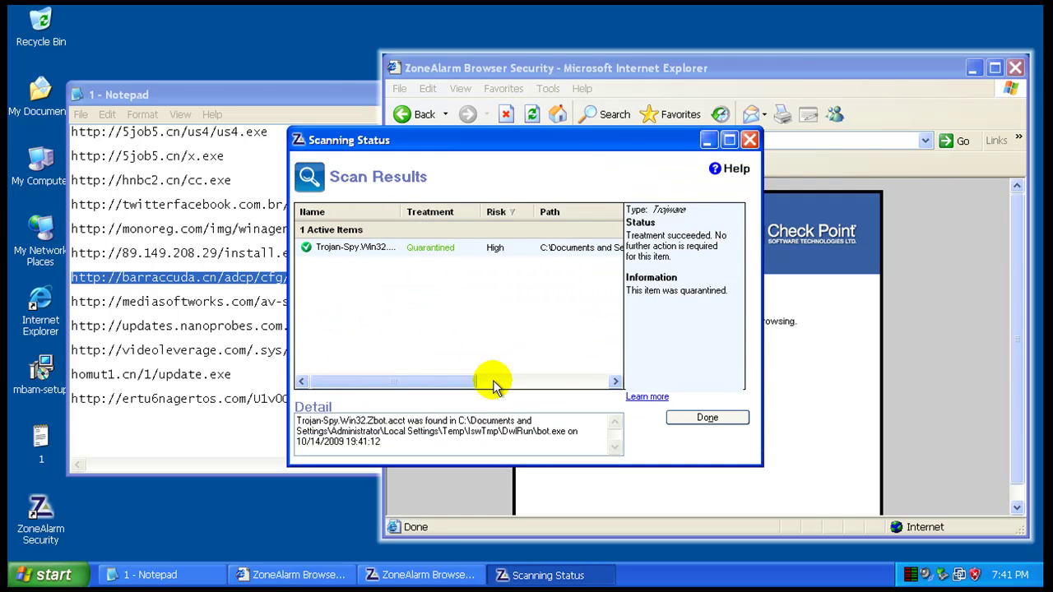
click(733, 423)
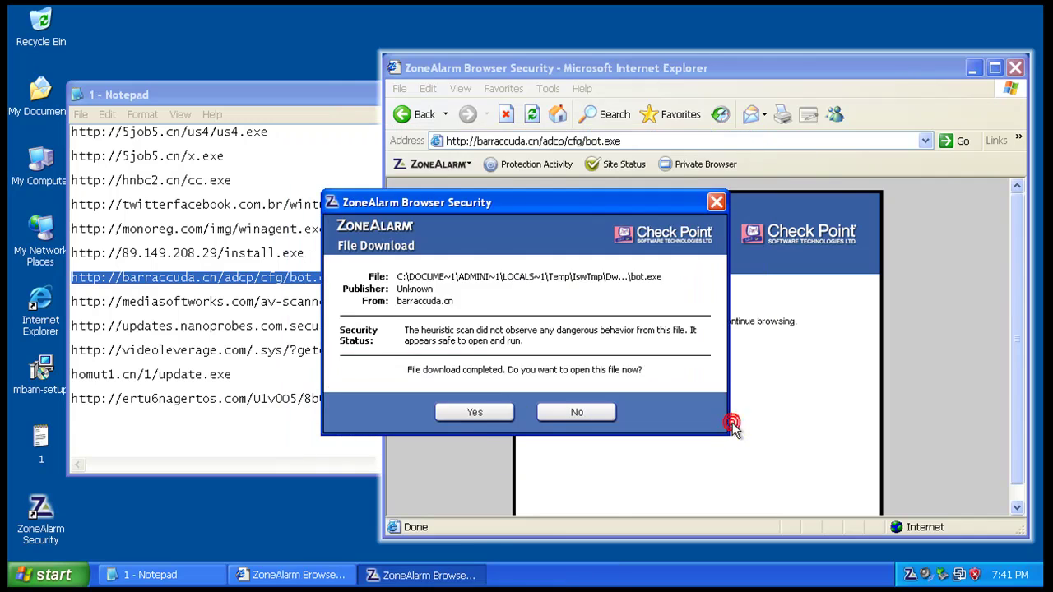
click(477, 411)
Step: Load the mediasoftworks av-scanner URL in Internet Explorer
click(255, 304)
double_click(255, 303)
right_click(255, 304)
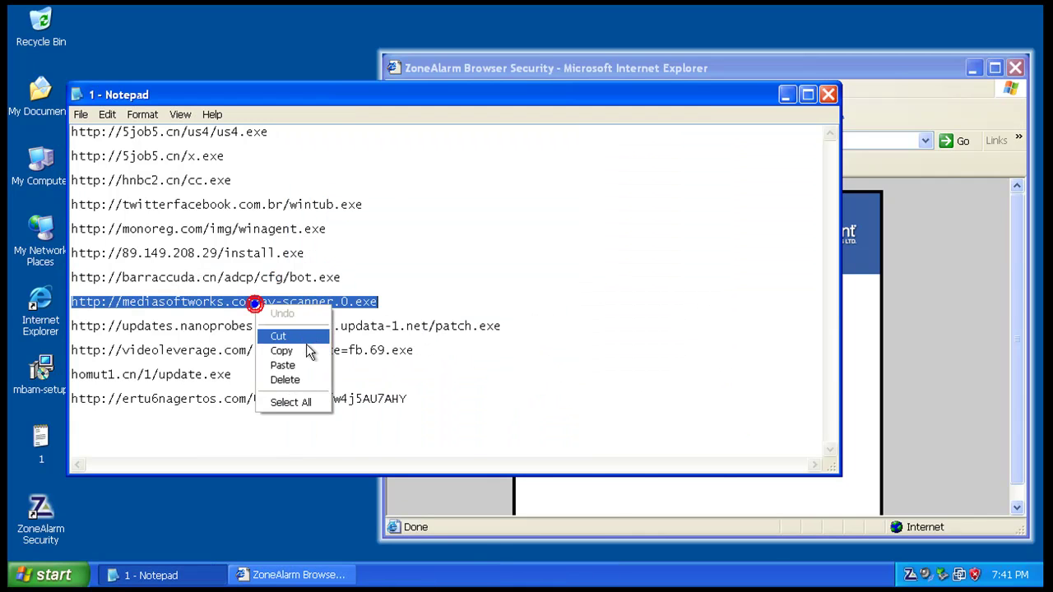
click(305, 352)
click(687, 68)
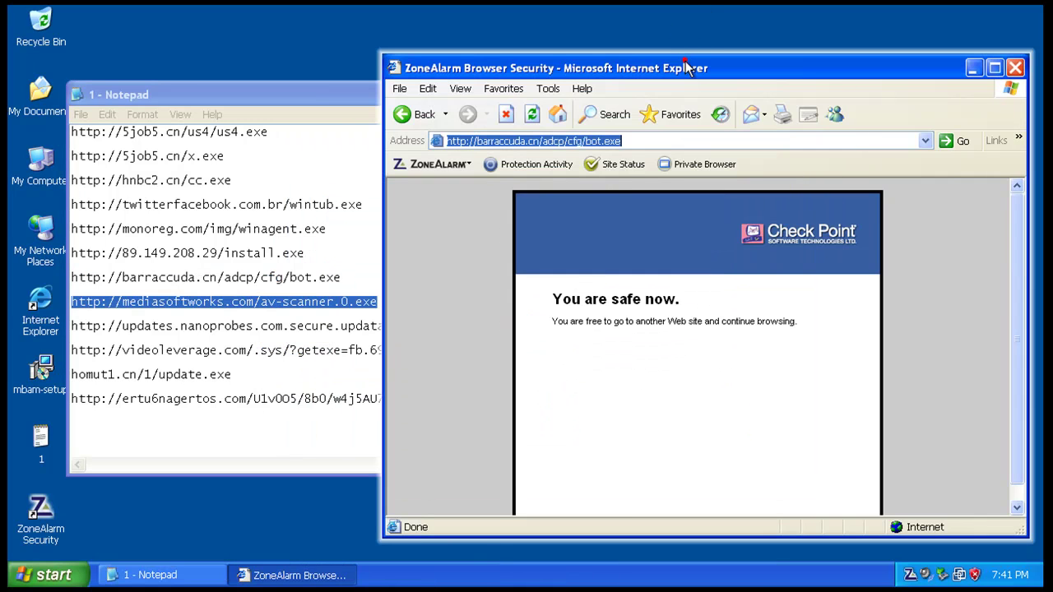
right_click(652, 140)
click(681, 206)
key(Return)
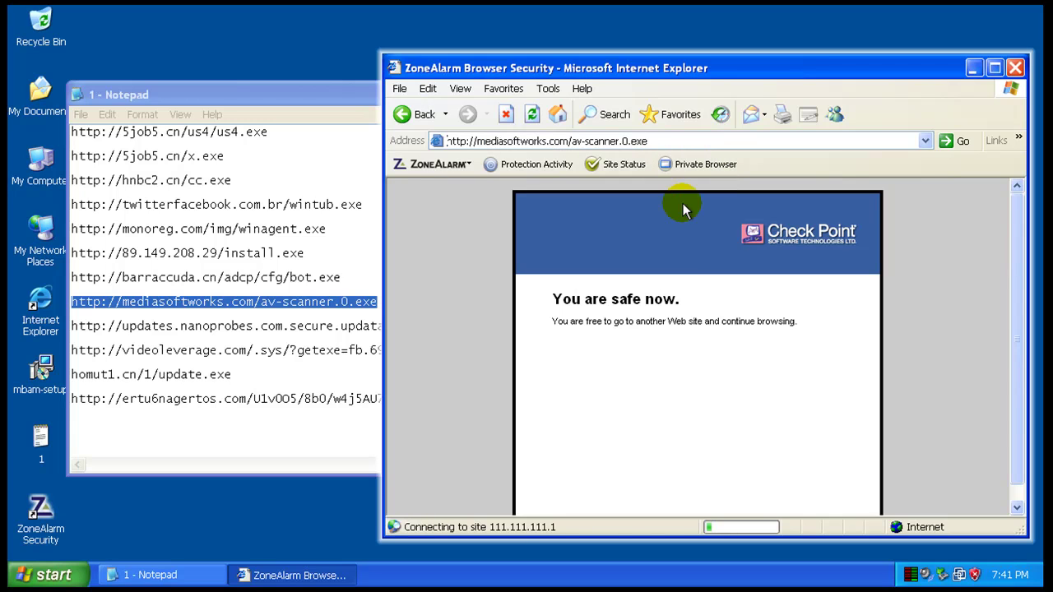
Step: Load the updates.nanoprobes.com patch.exe URL in Internet Explorer
double_click(346, 326)
right_click(349, 336)
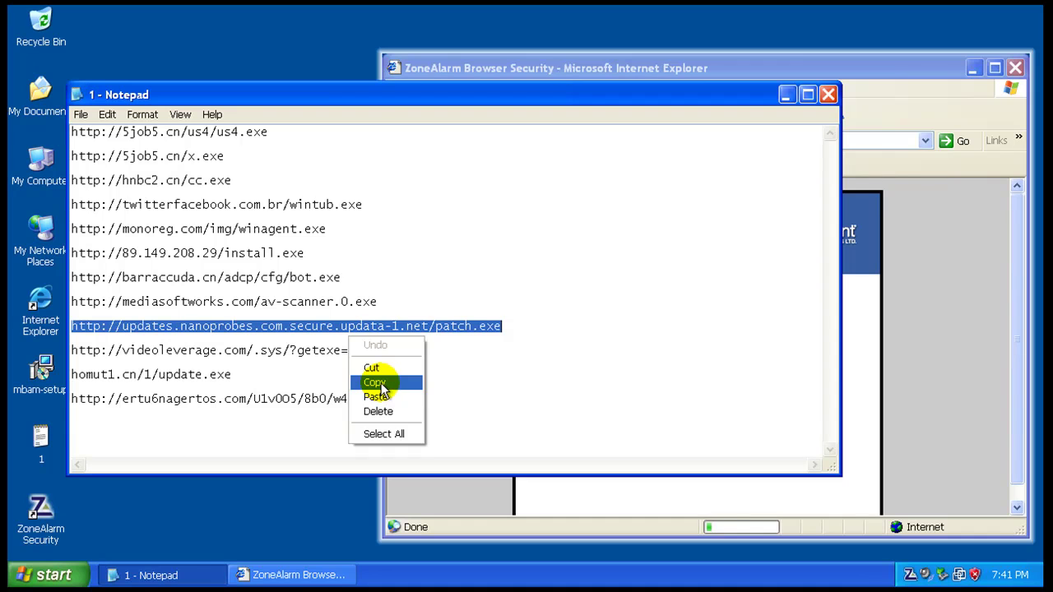
click(374, 382)
click(682, 66)
right_click(661, 138)
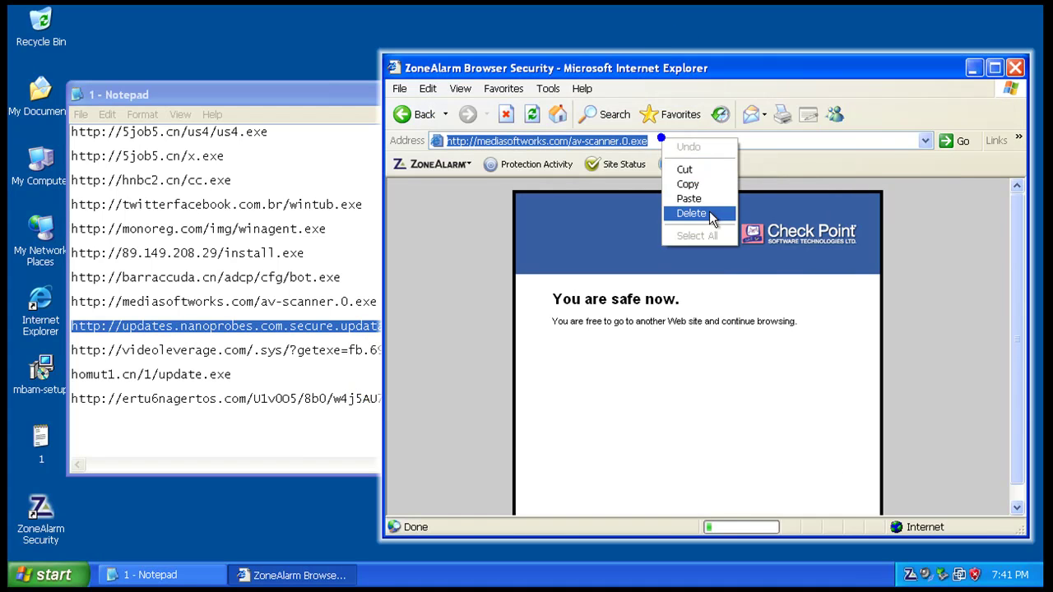
click(689, 198)
key(Return)
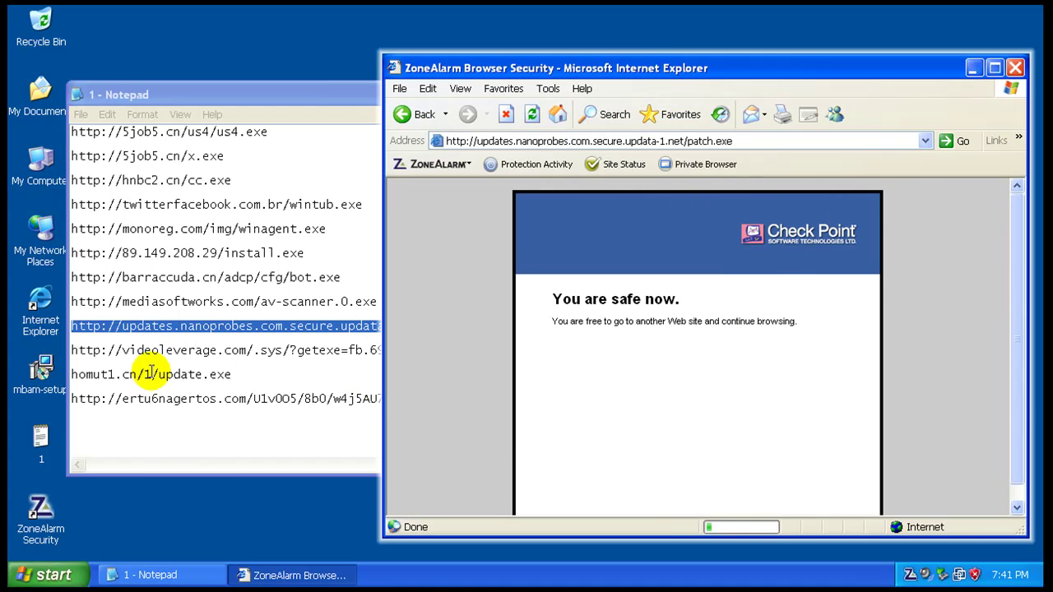
double_click(247, 350)
right_click(251, 349)
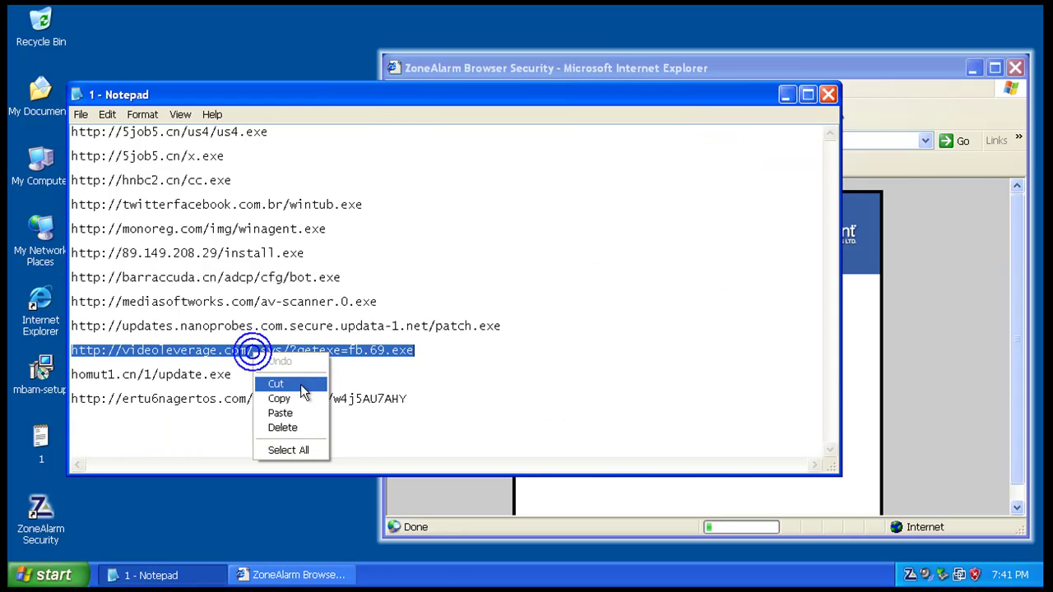
click(278, 398)
click(611, 67)
right_click(546, 143)
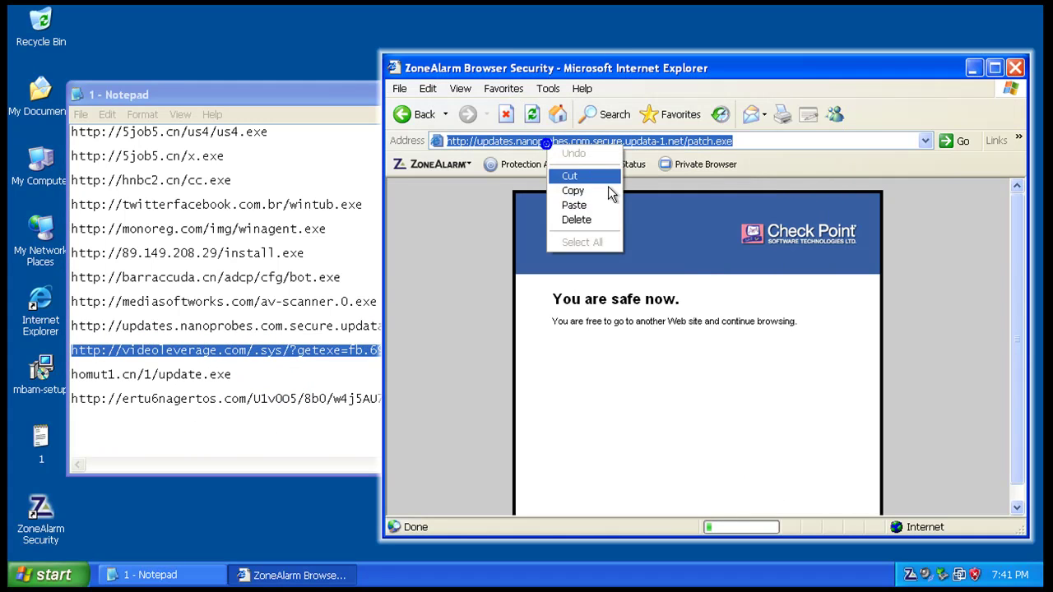
click(606, 206)
key(Return)
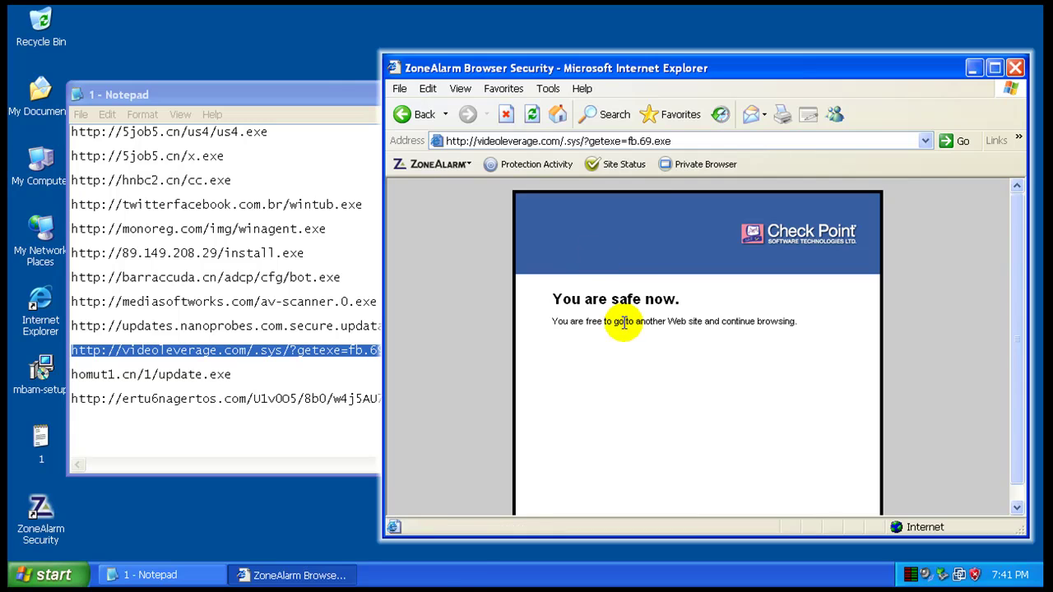
Step: Run fb.69.exe, let ZoneAlarm quarantine the Koobface worm, and delete the file
click(436, 395)
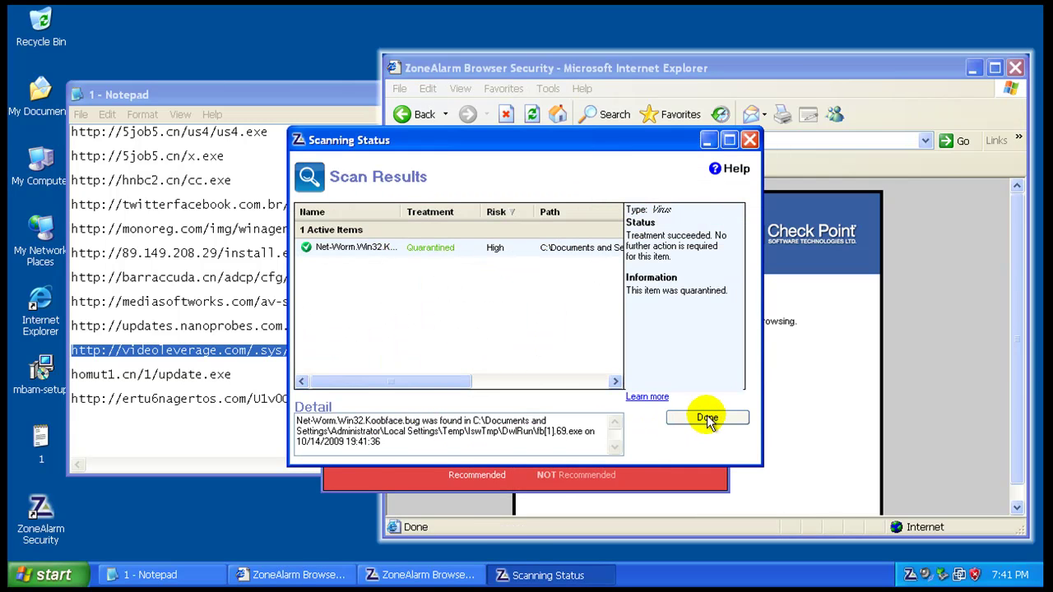
click(705, 418)
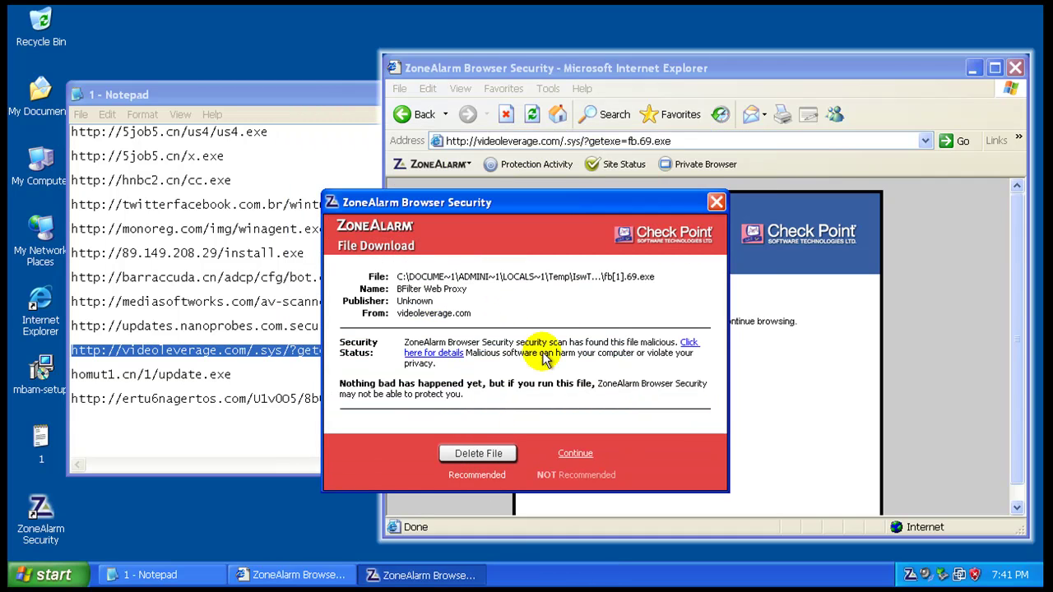
click(478, 454)
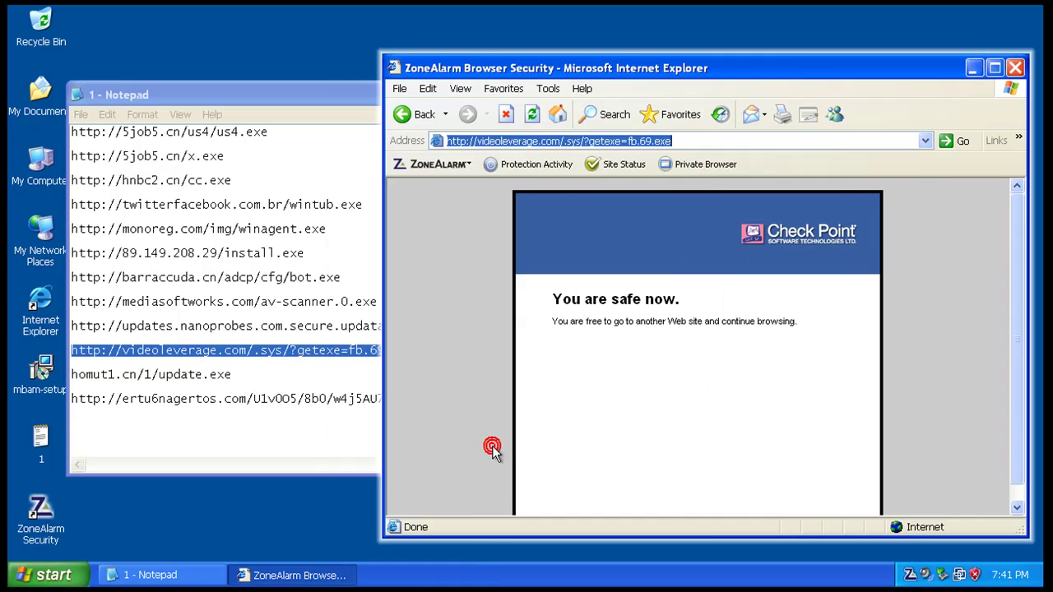
double_click(176, 377)
Step: Load the homut1.cn/1/update.exe link in Internet Explorer
right_click(176, 378)
click(211, 423)
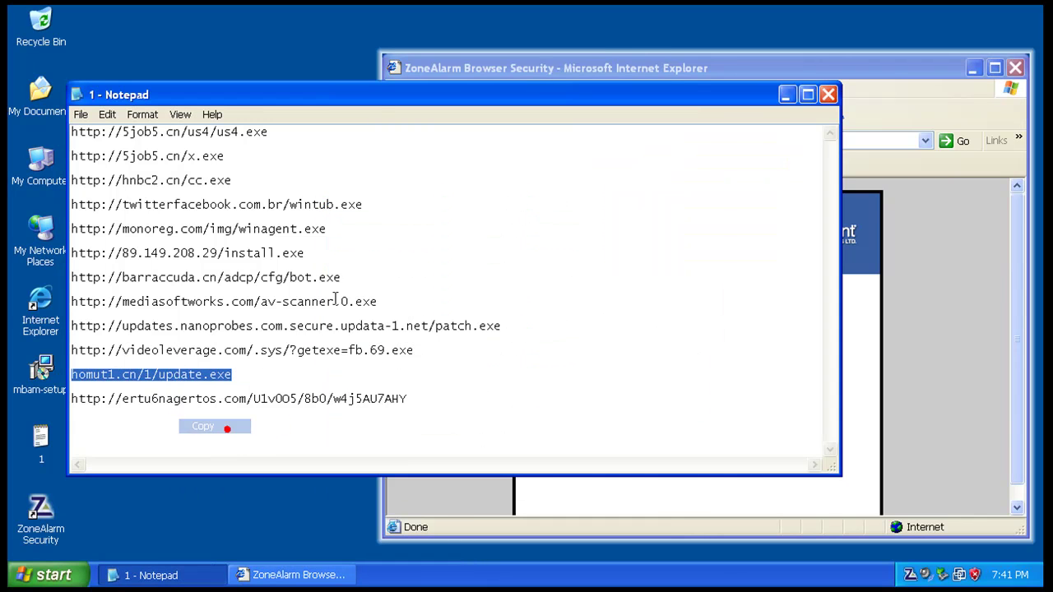
click(643, 68)
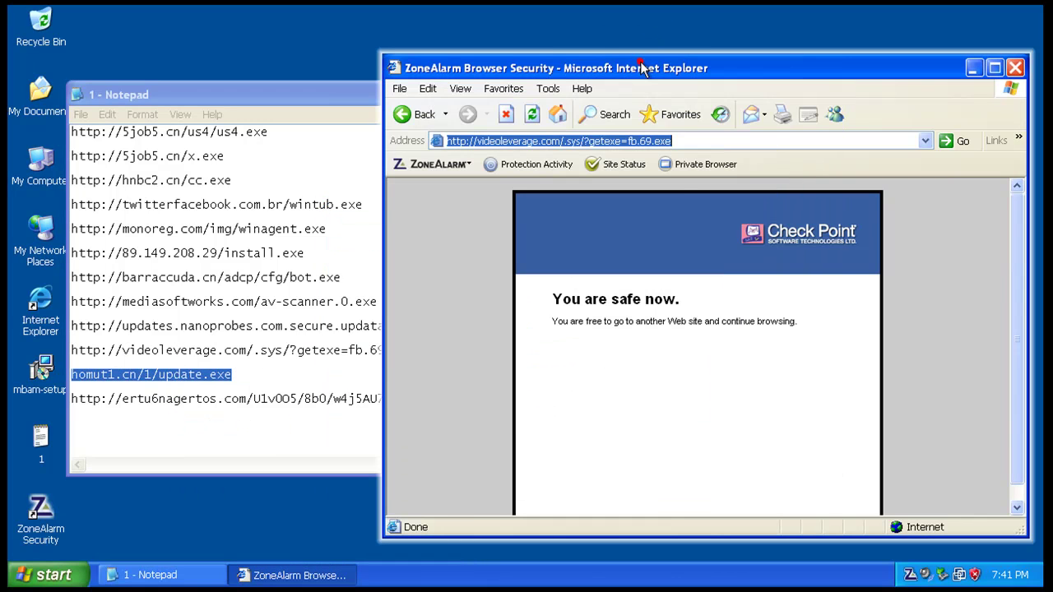
right_click(615, 142)
click(643, 204)
key(Return)
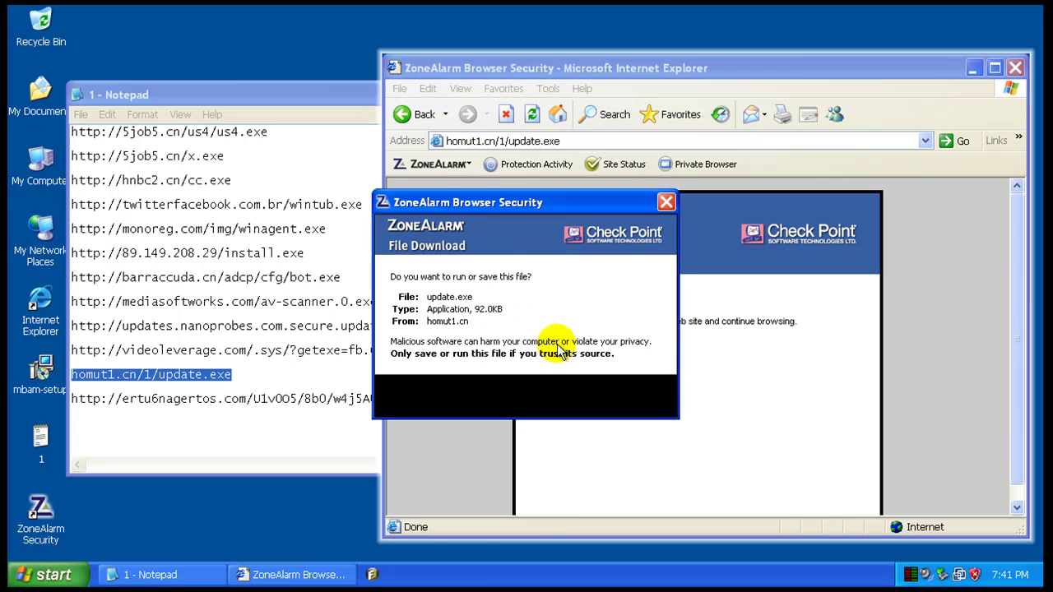
Step: Run update.exe, dismiss the Packed.Win32.TDSS.z quarantine results, and delete the flagged file
click(464, 396)
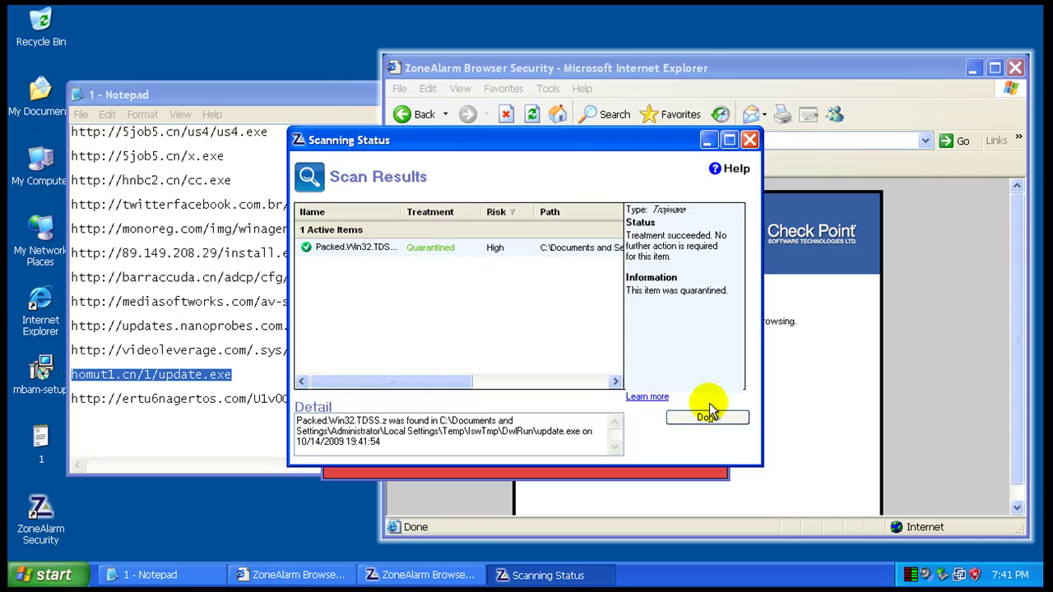
click(710, 418)
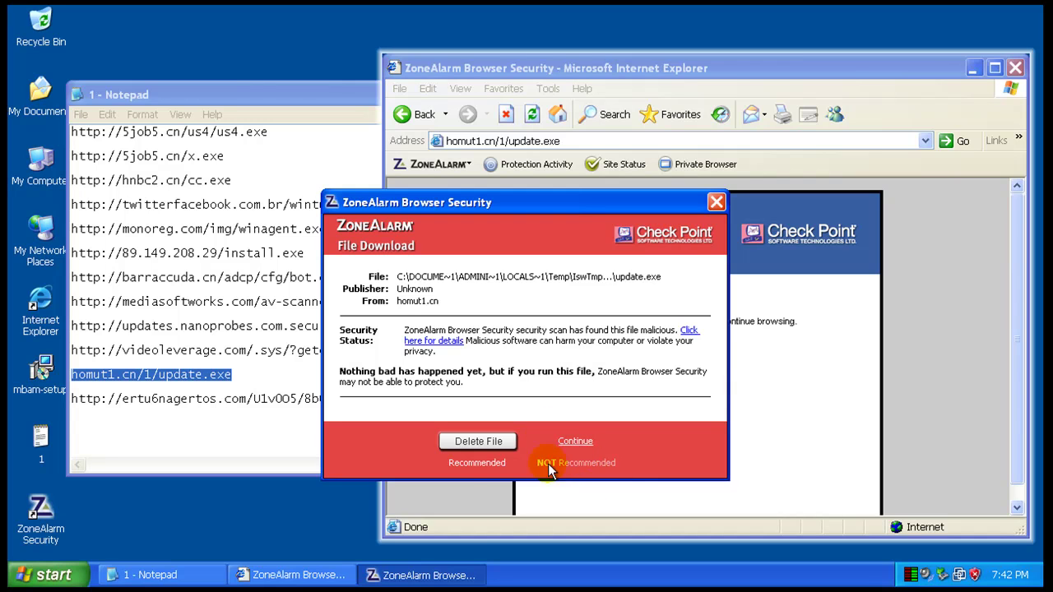
click(484, 443)
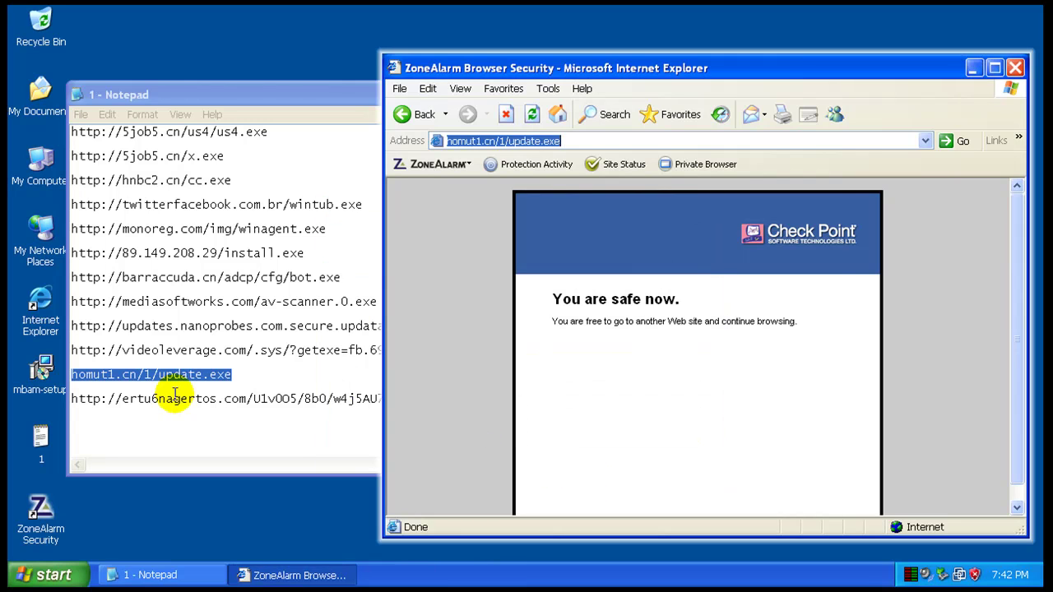
click(176, 392)
double_click(194, 398)
Step: Load the last test link, ertu6nagertos.com, in Internet Explorer
right_click(194, 399)
click(251, 441)
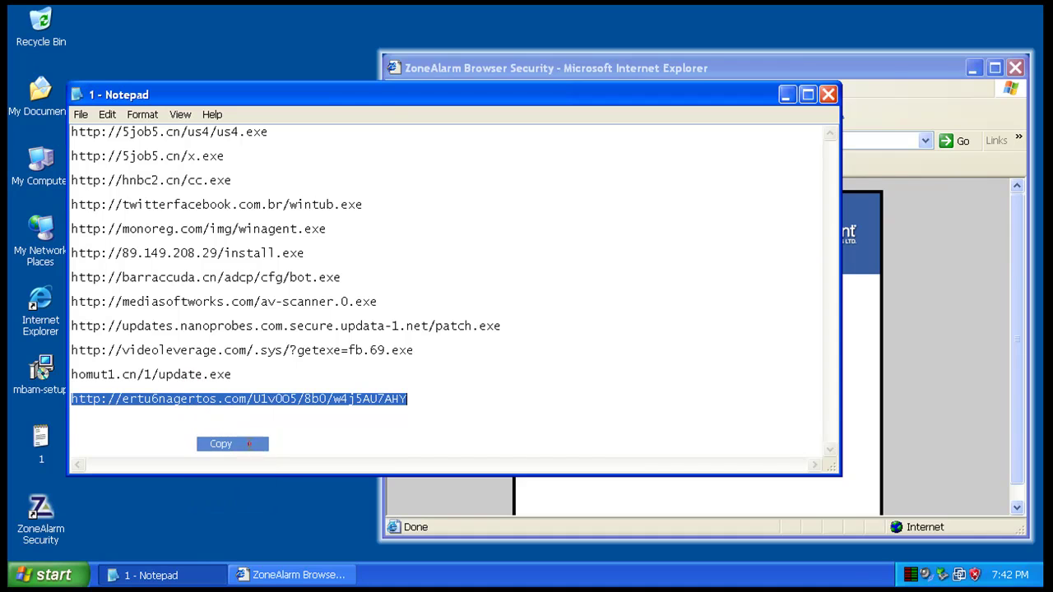
click(698, 66)
right_click(666, 138)
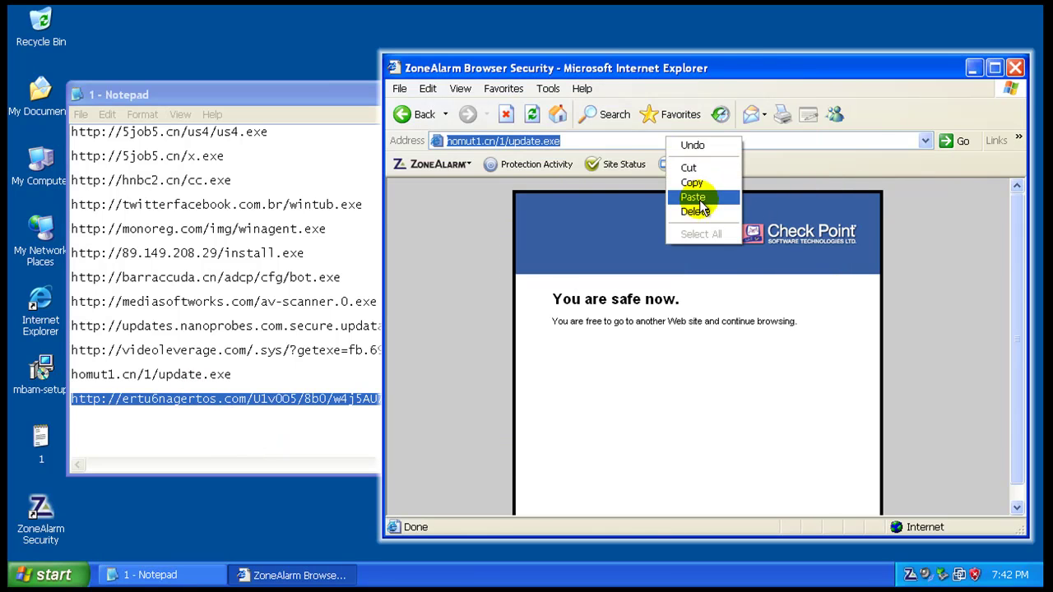
click(701, 202)
key(Return)
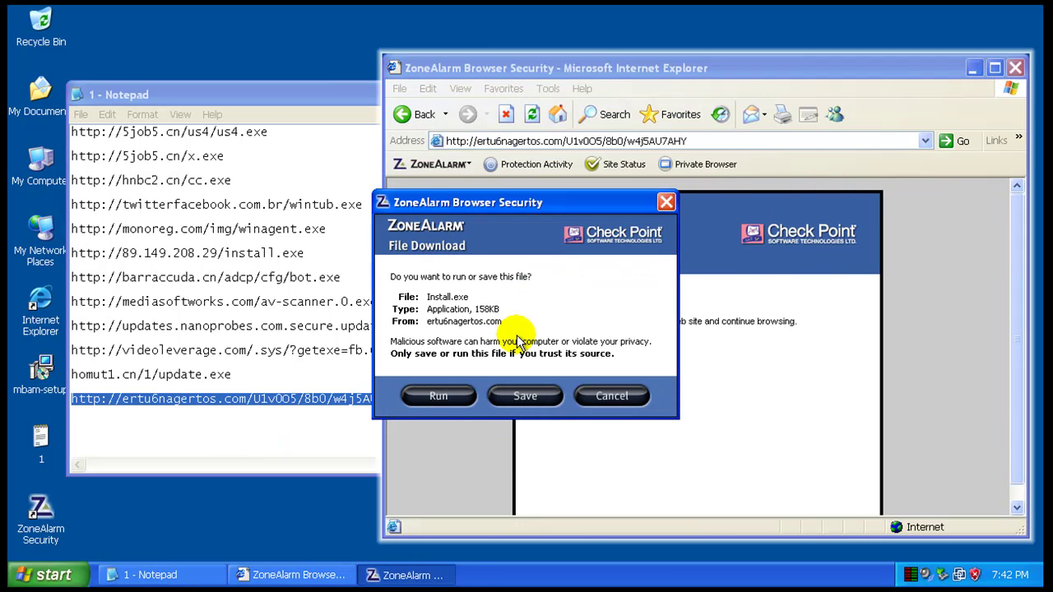
Step: Run the Install.exe download and start ZoneAlarm's Advanced Scan on it
click(443, 396)
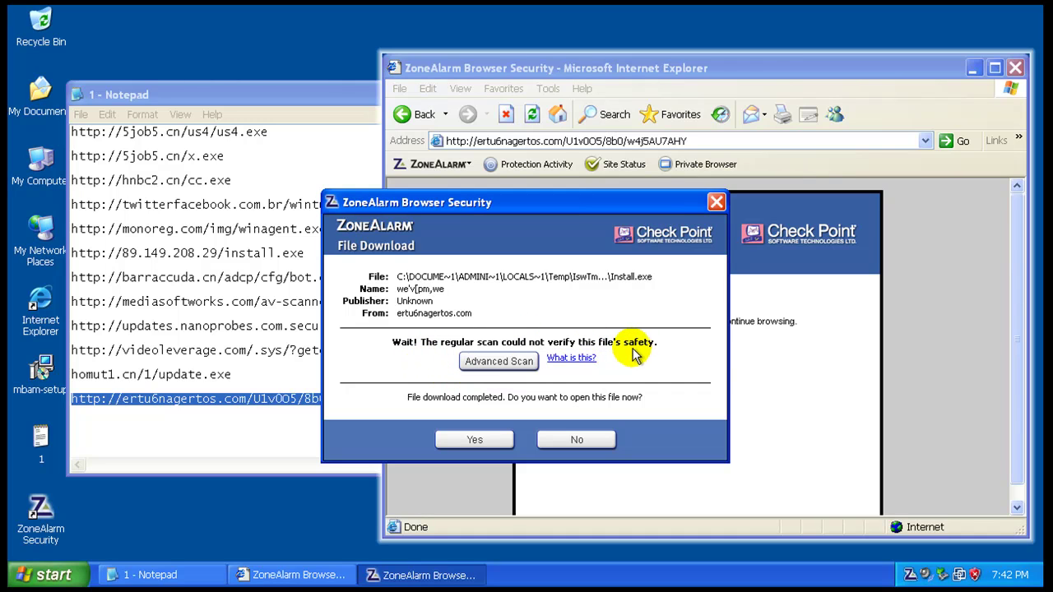
click(496, 363)
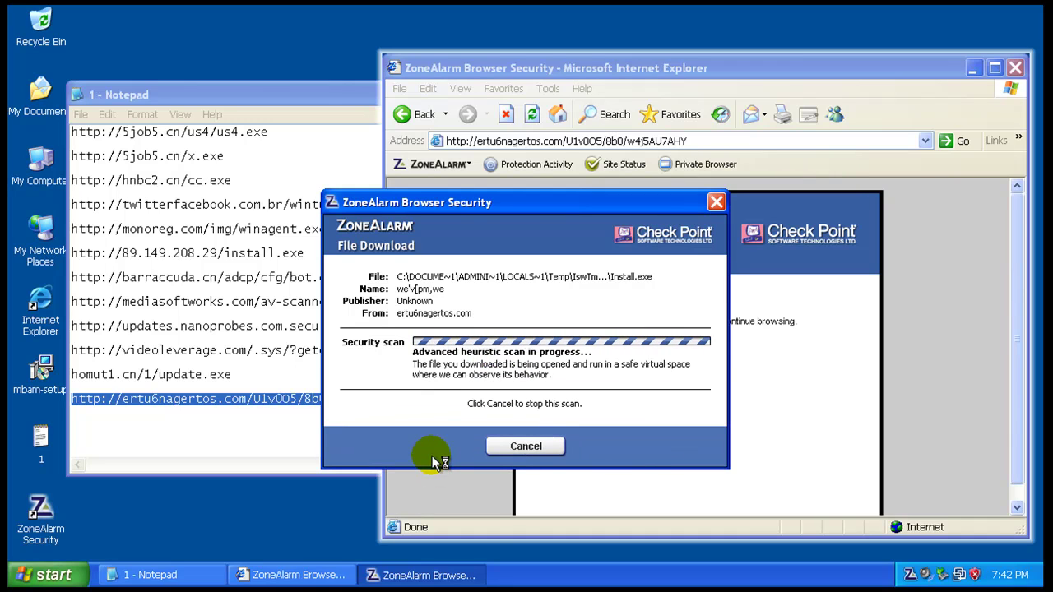
click(340, 94)
Step: Close the notes and delete Install.exe once the heuristic scan flags it malicious
click(828, 96)
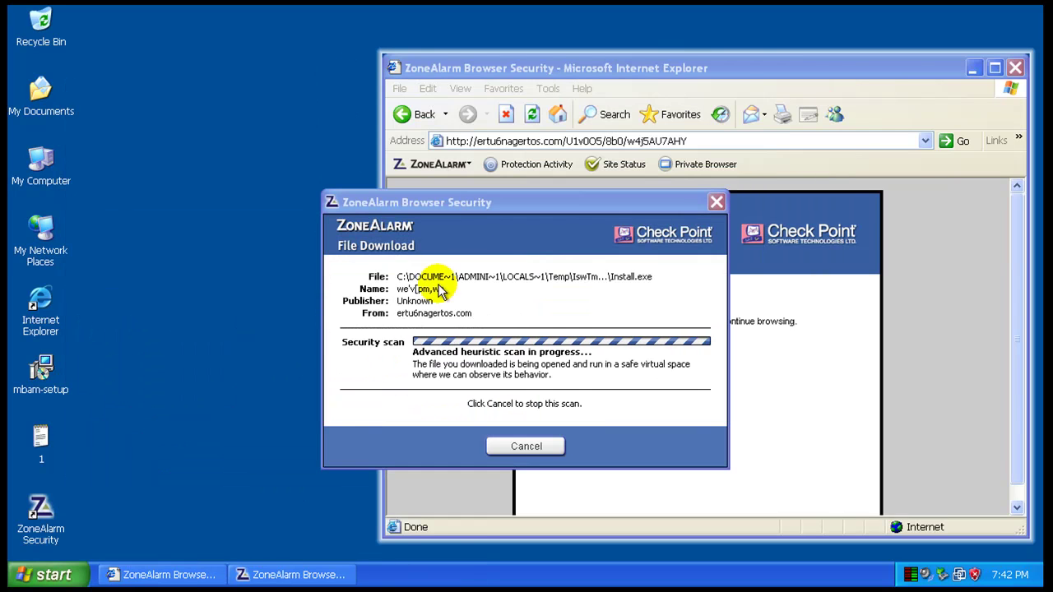
click(558, 204)
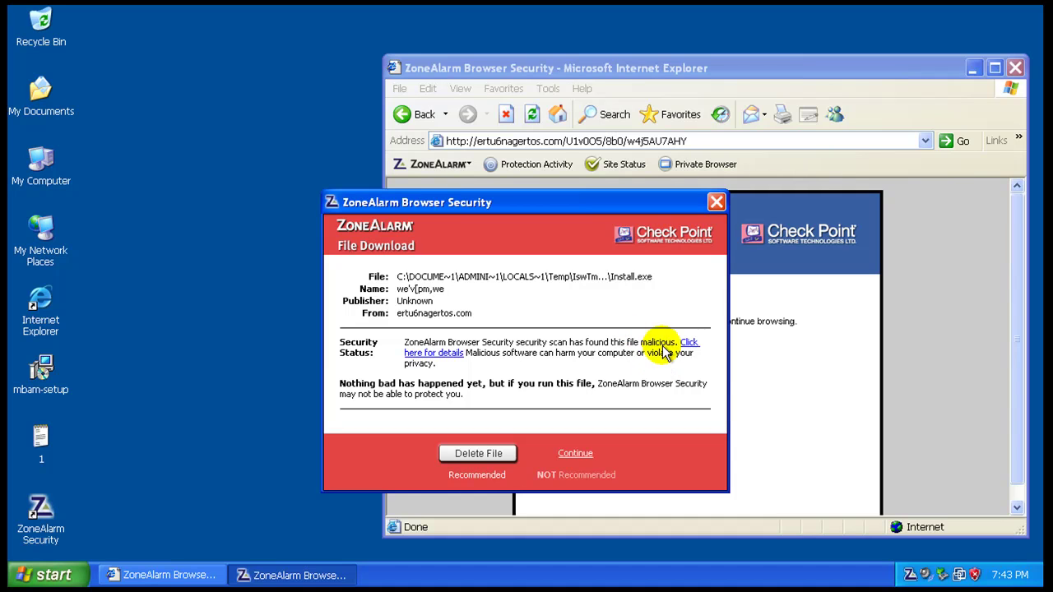
click(486, 455)
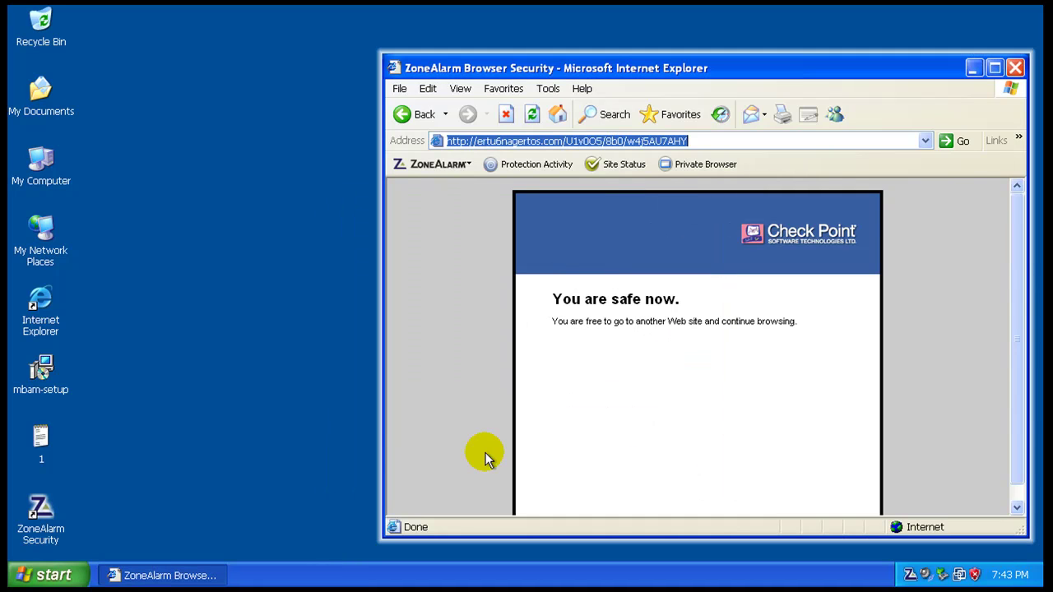
Step: Close Internet Explorer and open ZoneAlarm's main window from the tray, ending on Overview
click(1015, 67)
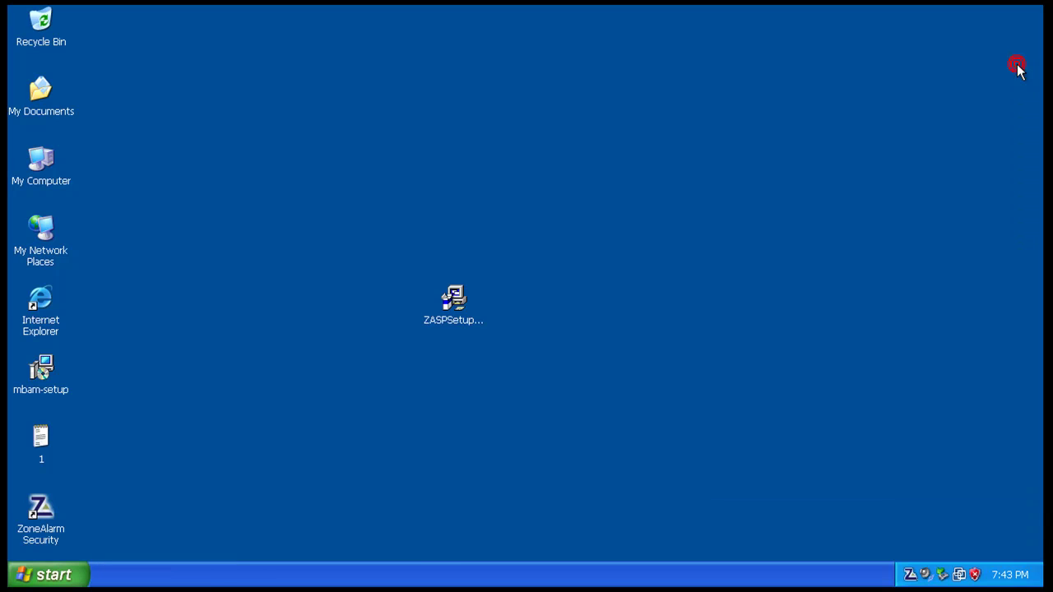
double_click(910, 575)
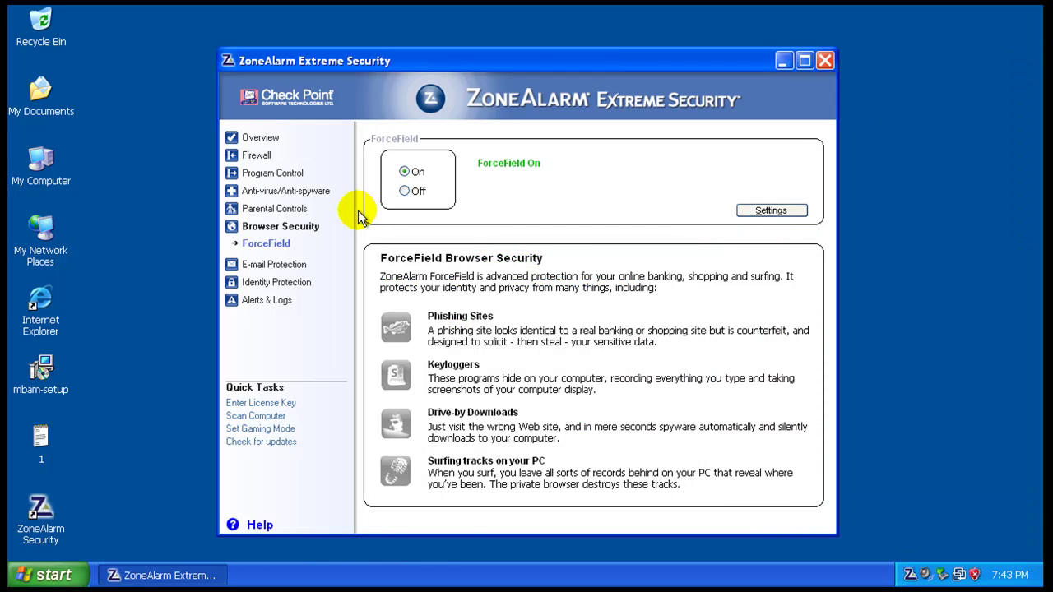
click(278, 244)
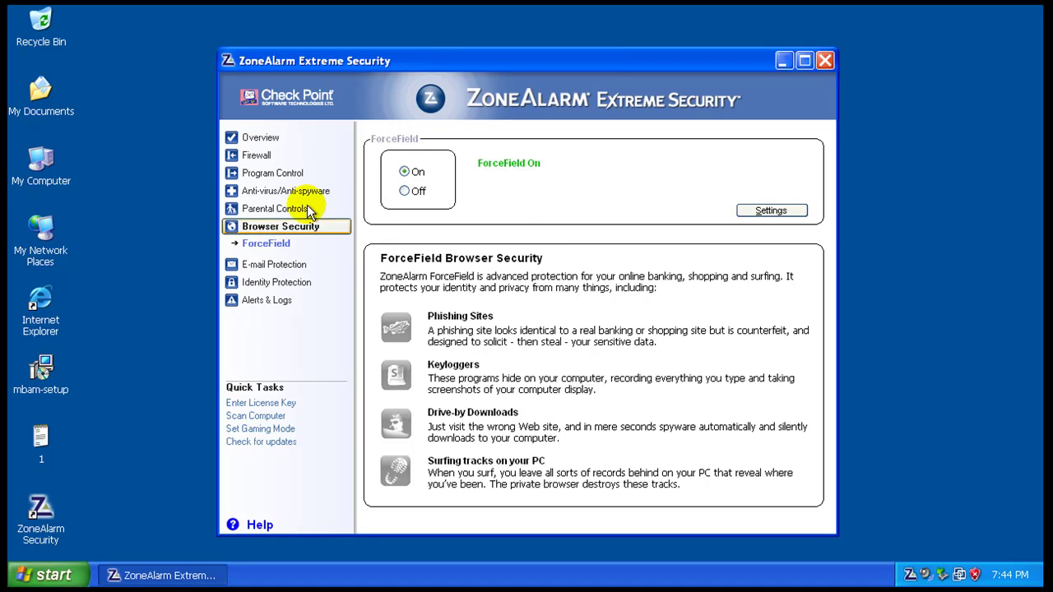
click(269, 137)
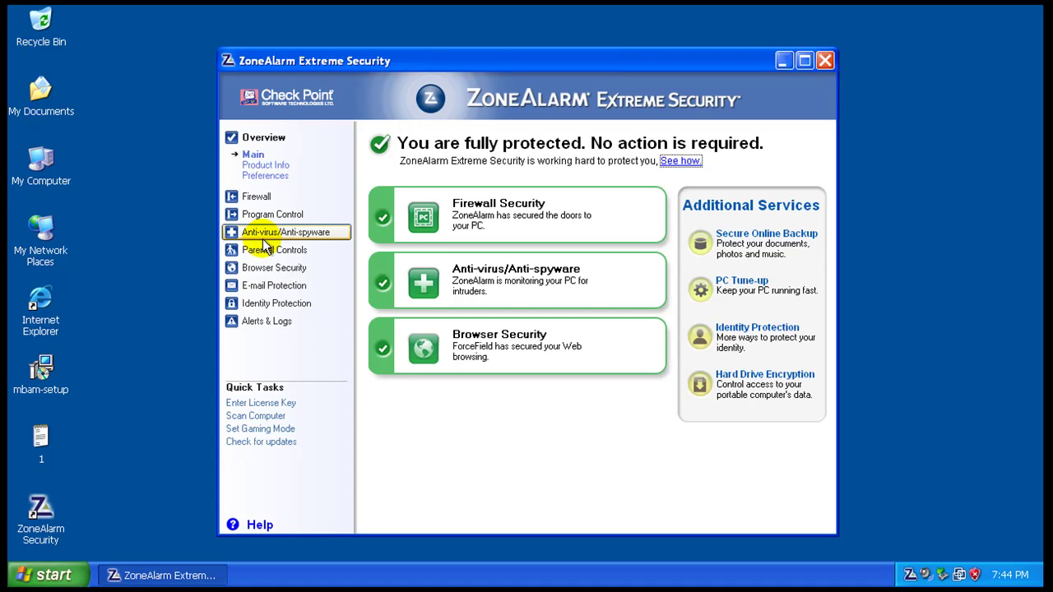
Step: Start a computer scan, cancel it after 702 files with no infections, and close its status
click(265, 418)
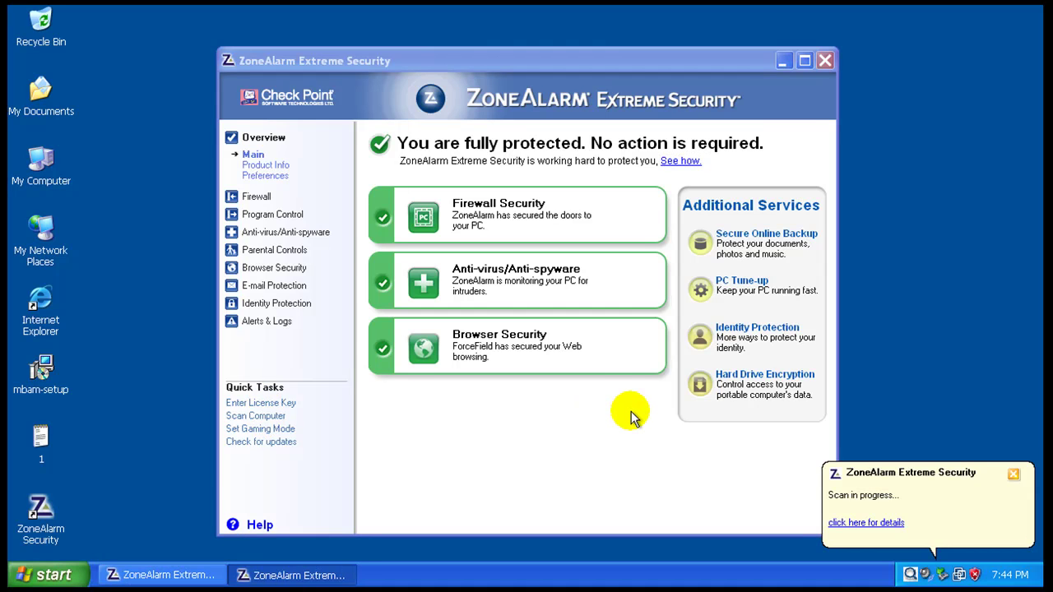
click(862, 524)
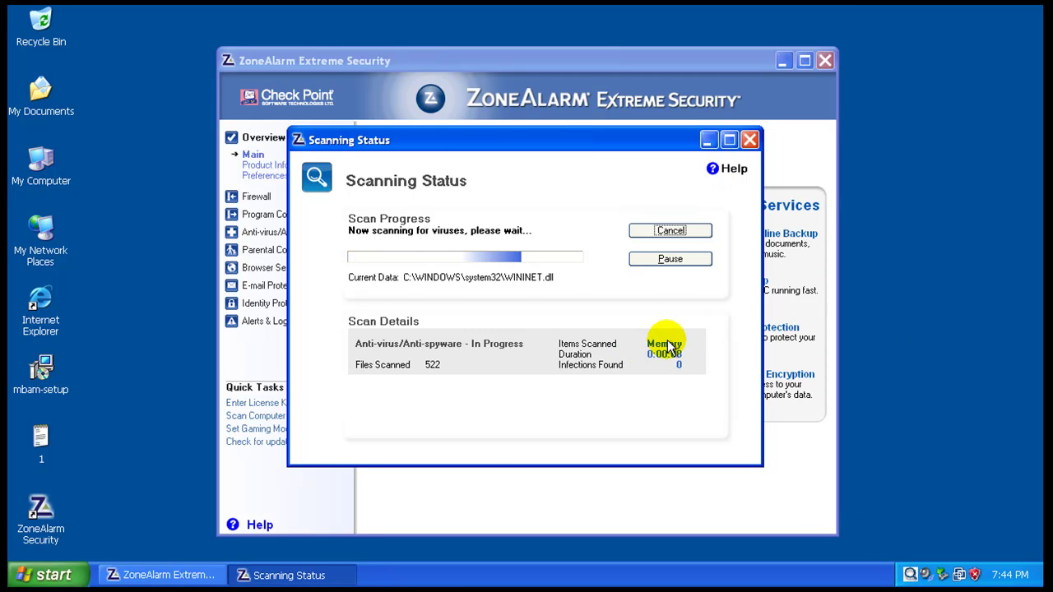
click(671, 230)
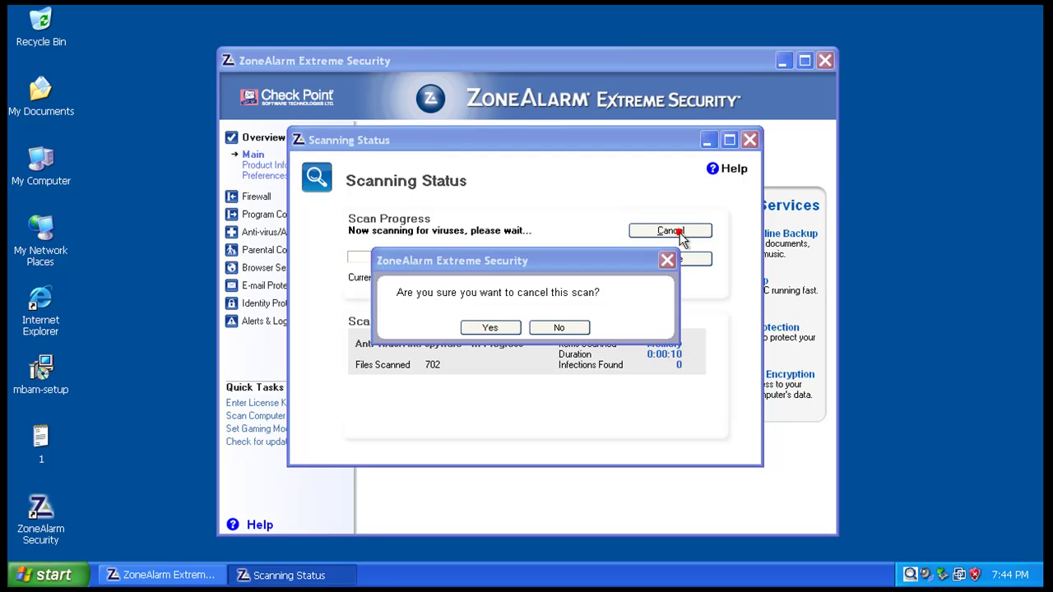
click(497, 326)
click(749, 141)
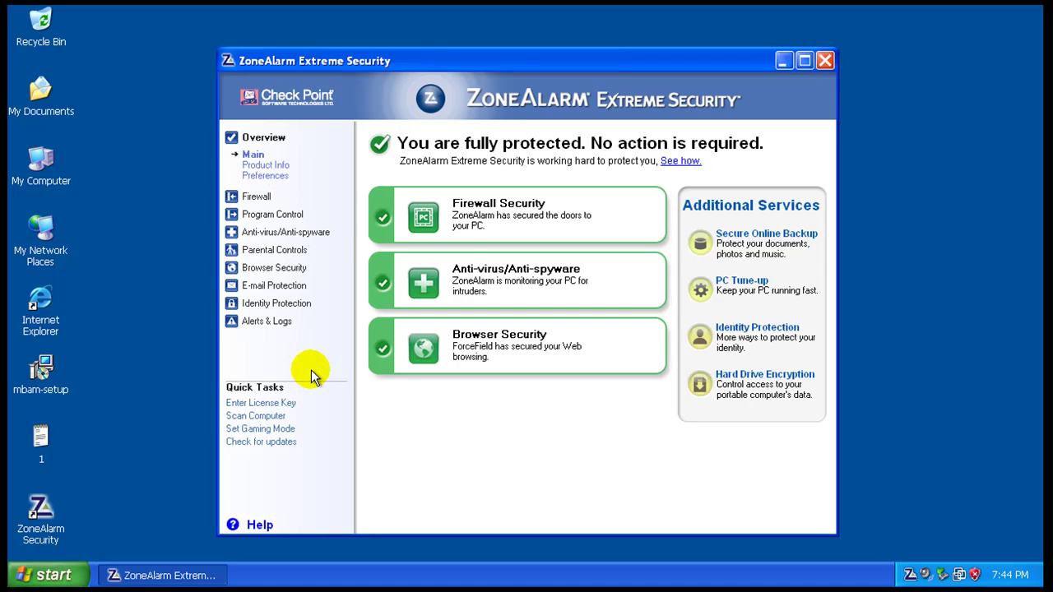
Step: Review the anti-virus protection details and browse the Preferences, Firewall and Anti-virus pages
click(527, 277)
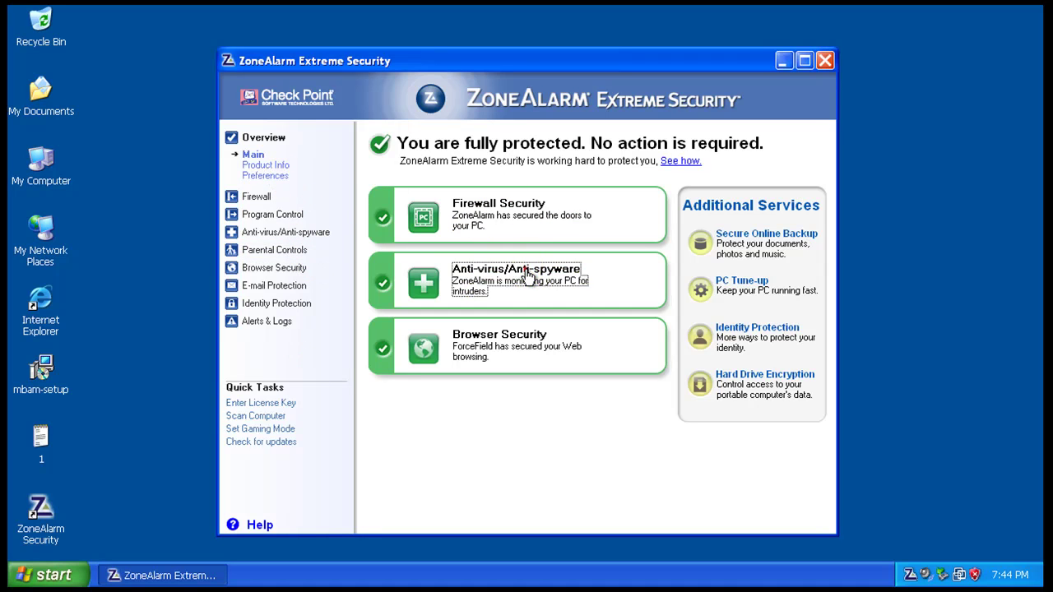
click(527, 276)
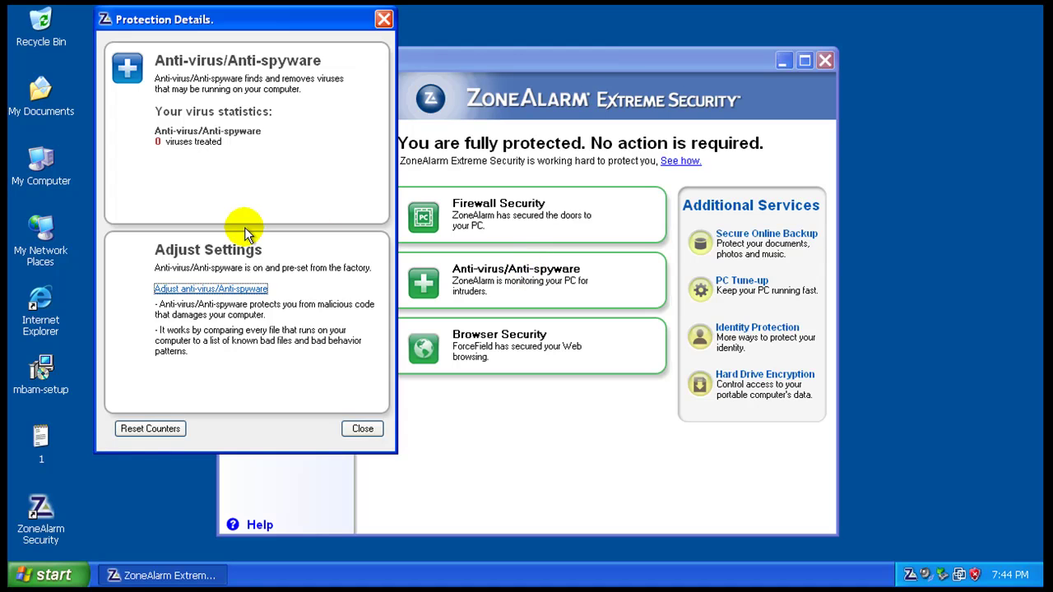
click(363, 429)
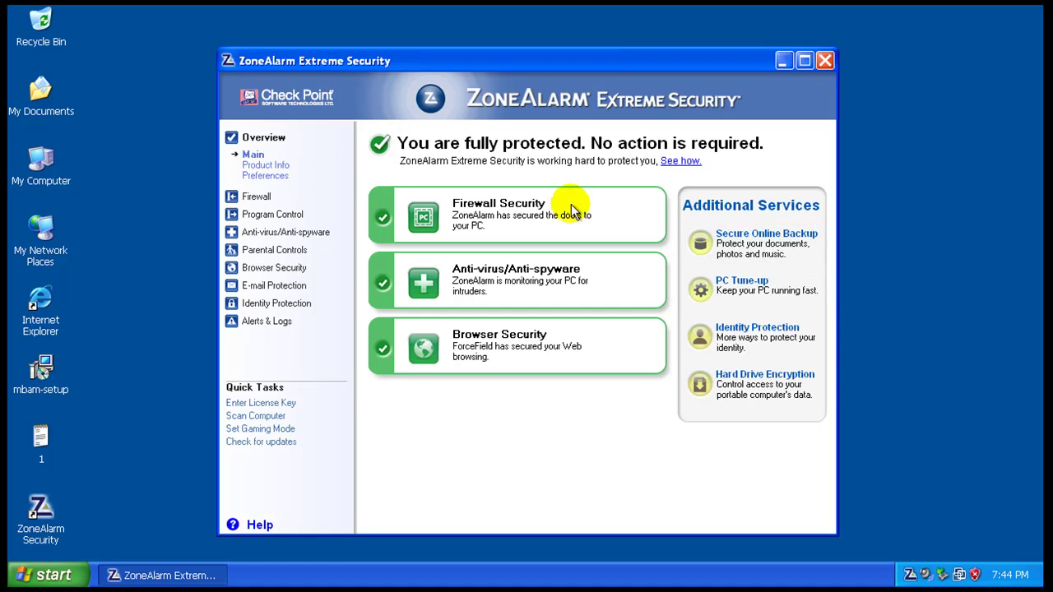
click(264, 165)
click(268, 176)
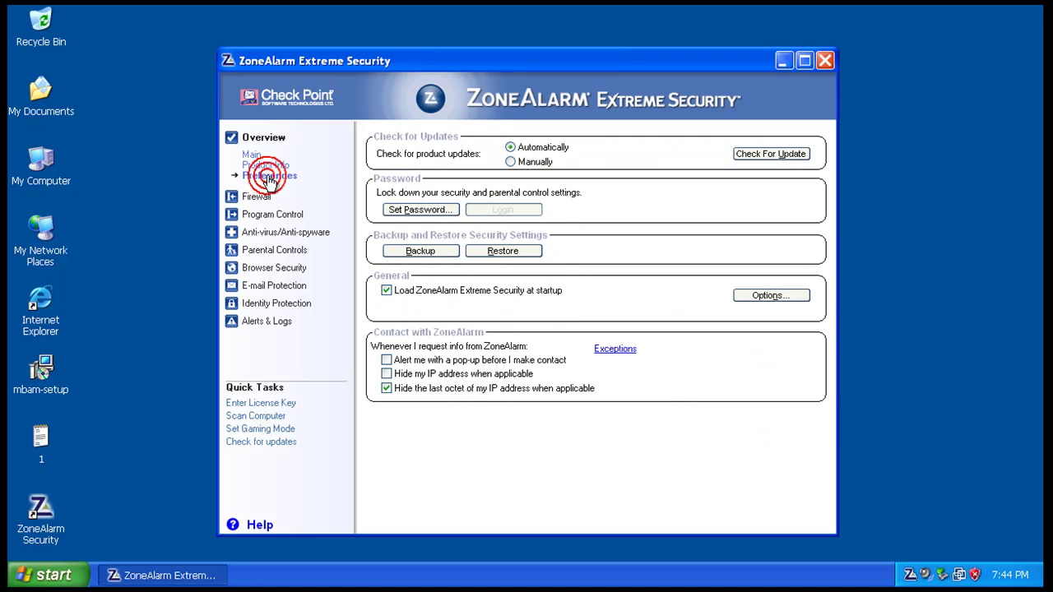
click(256, 196)
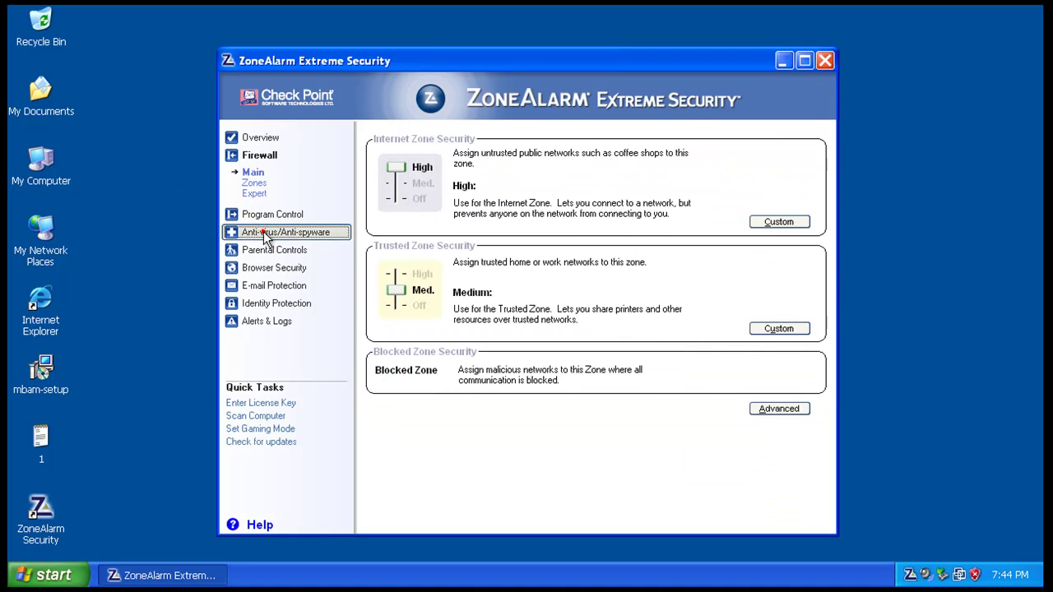
click(264, 234)
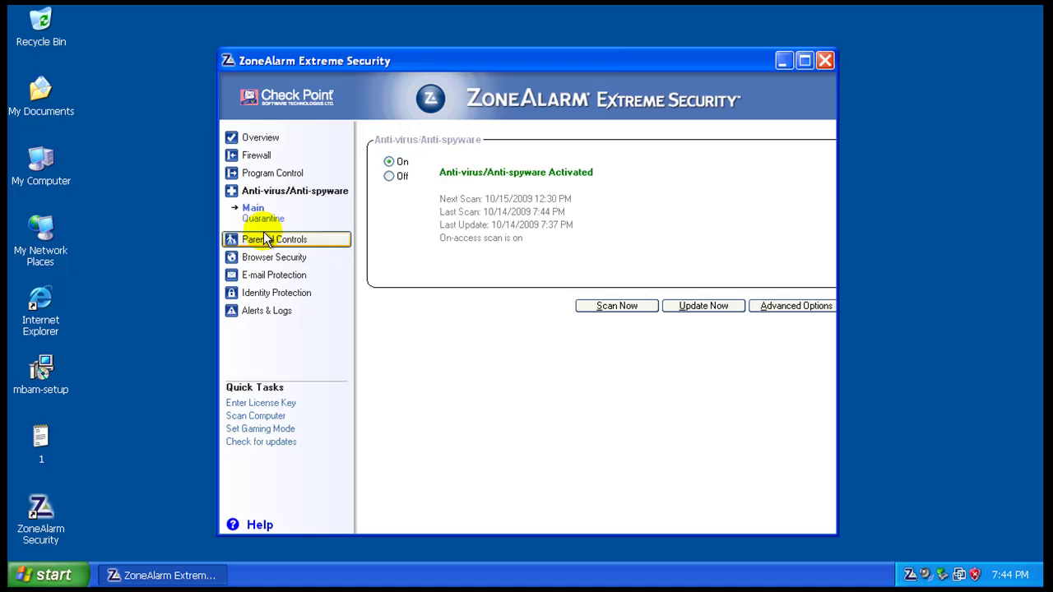
Step: Run an anti-virus scan, finishing with 14,630 files and no infections, then close its status
click(621, 307)
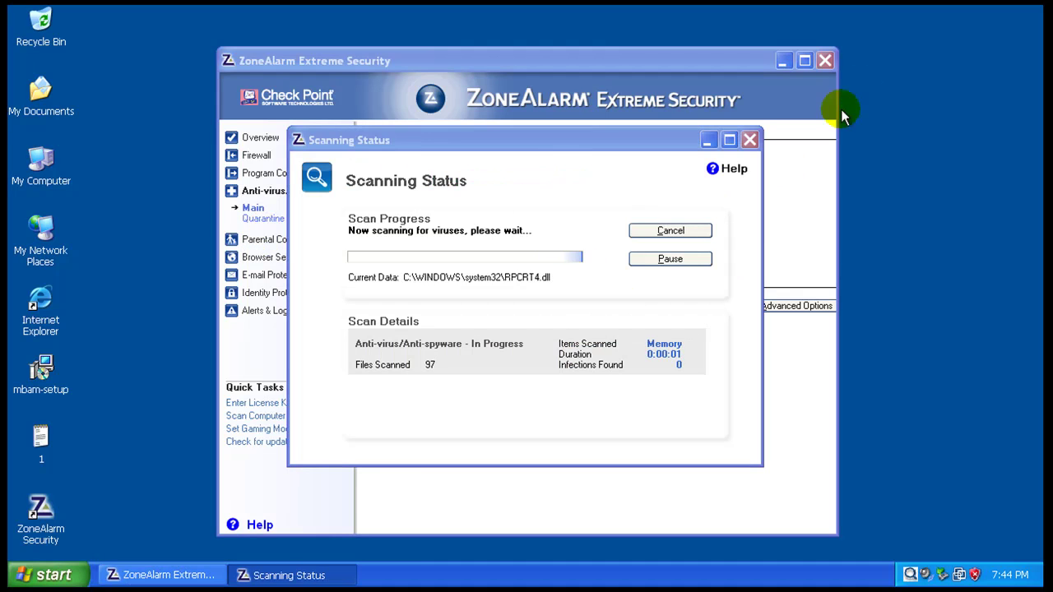
click(825, 61)
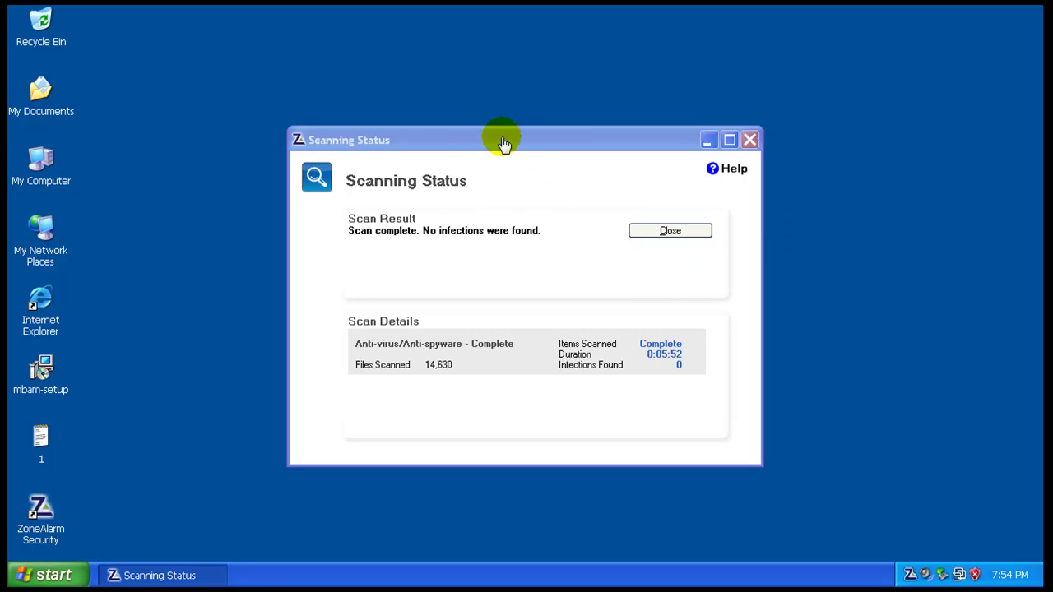
click(530, 145)
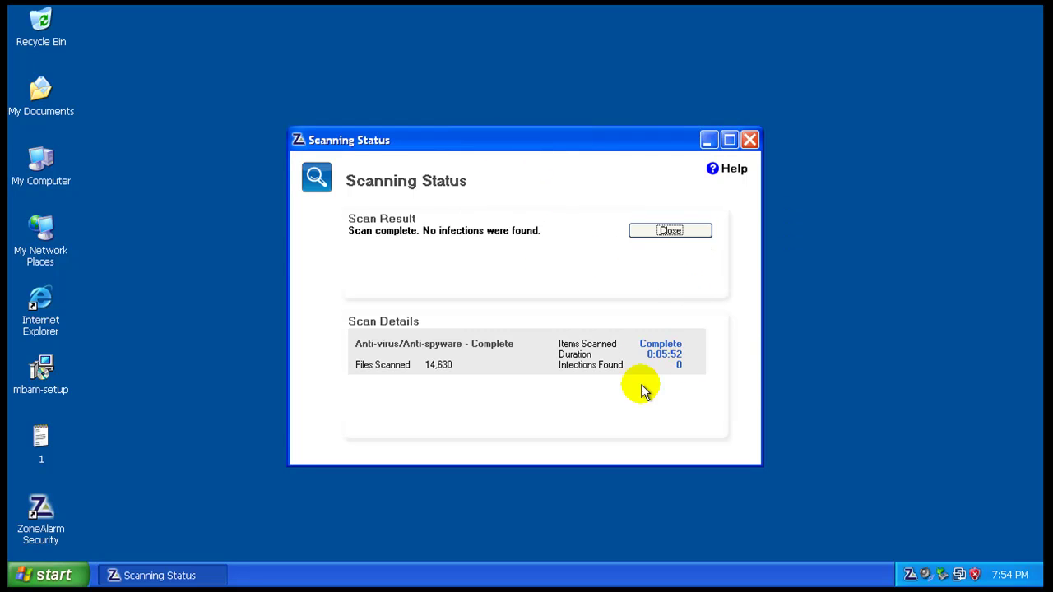
click(670, 231)
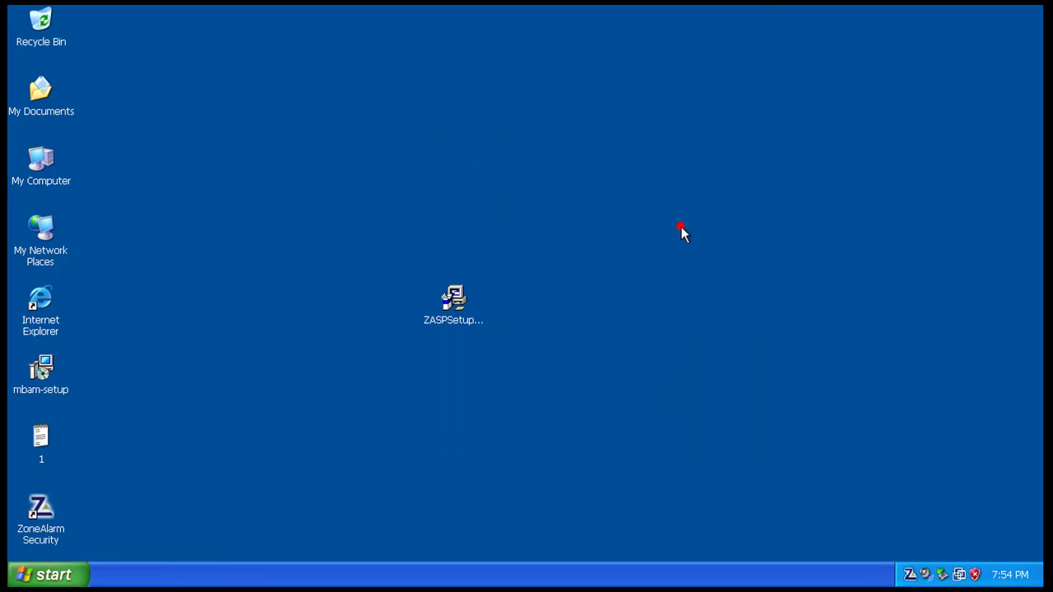
Step: Install Malwarebytes' Anti-Malware in English with the default location, Start Menu folder and tasks
click(43, 370)
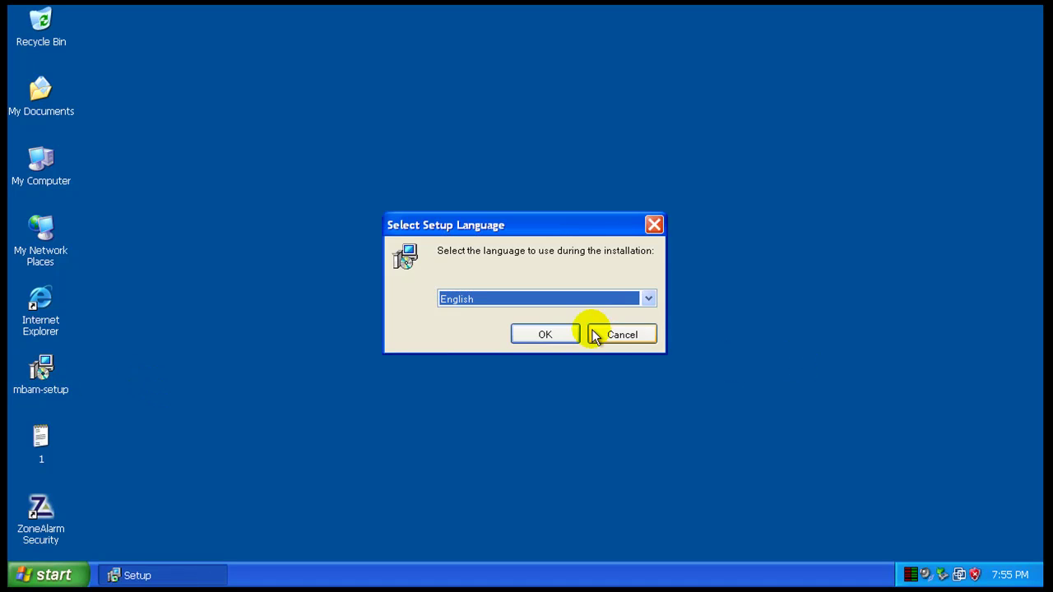
click(549, 333)
click(656, 449)
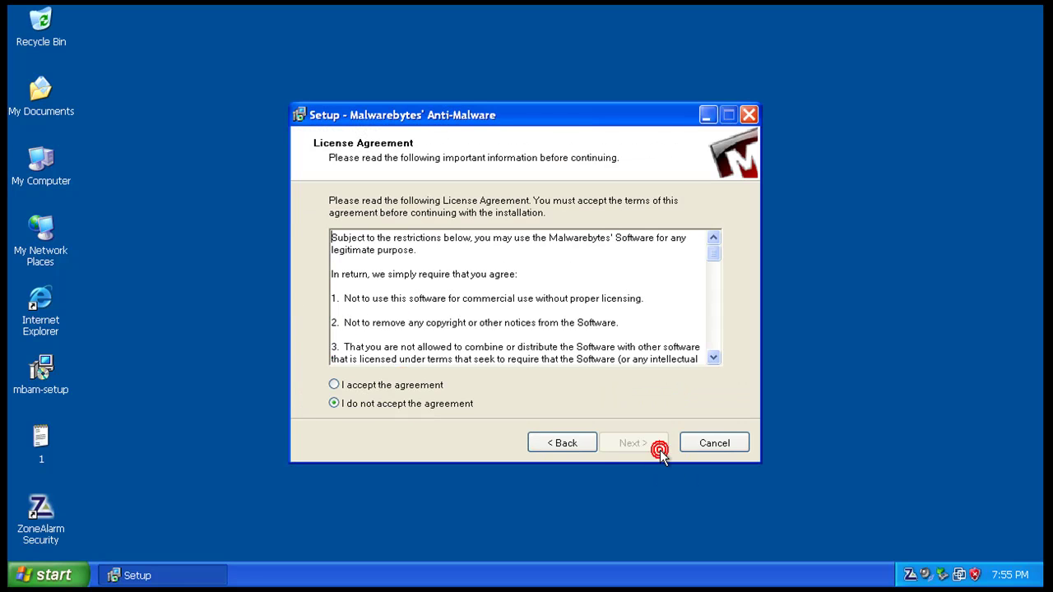
click(435, 386)
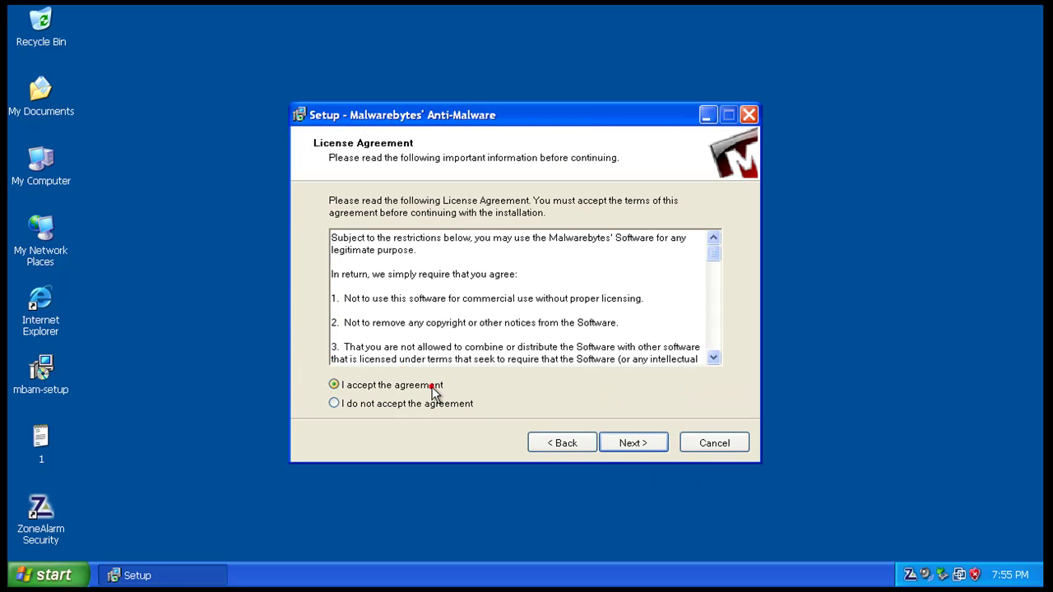
click(641, 443)
click(634, 449)
click(639, 446)
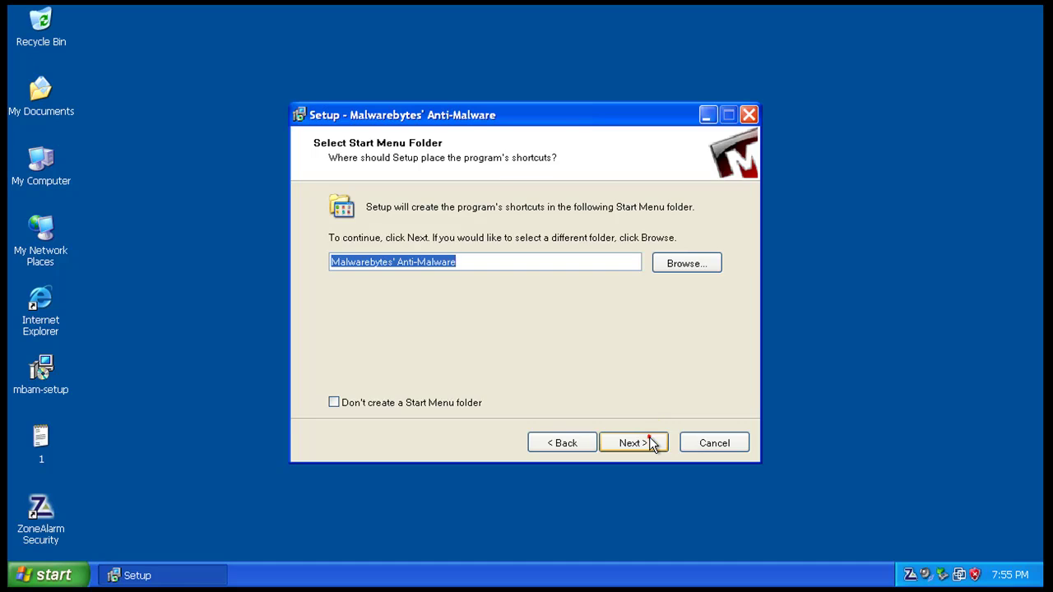
click(649, 437)
click(649, 437)
click(651, 439)
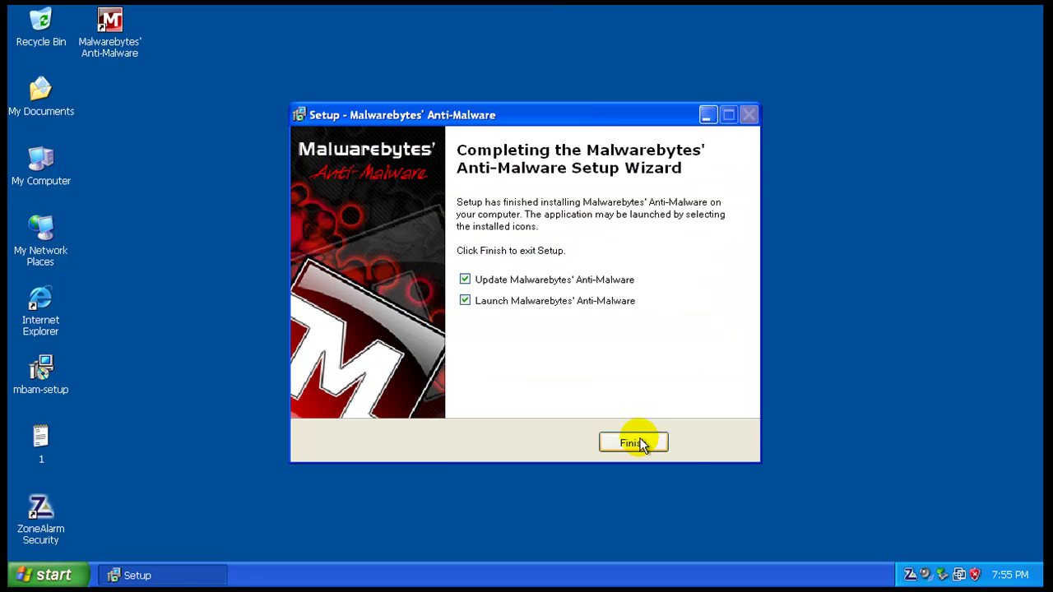
Step: Finish setup with updating enabled and acknowledge the database update from 2775 to 2963
click(632, 450)
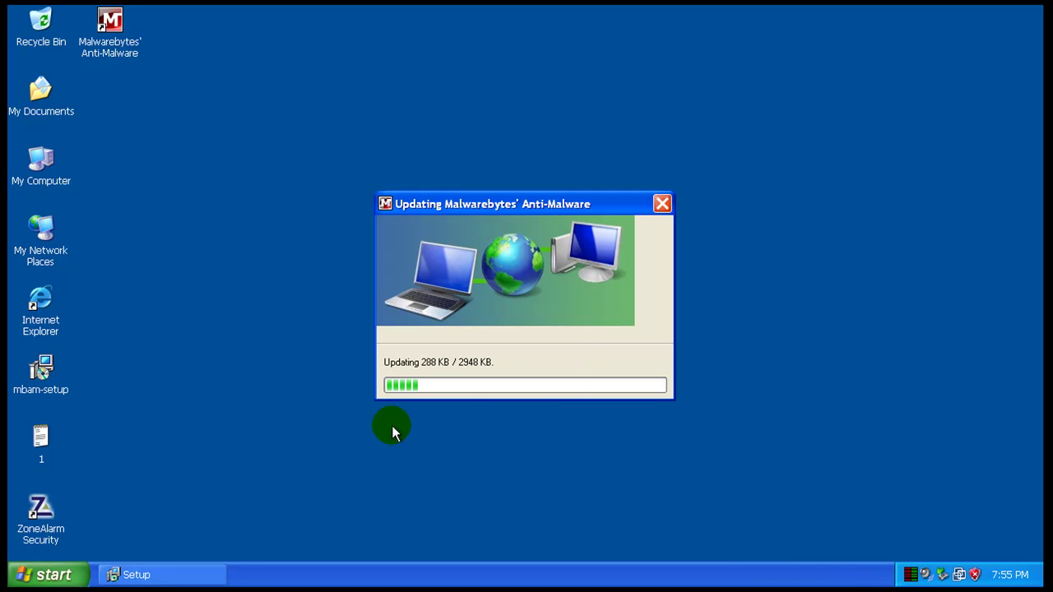
click(216, 576)
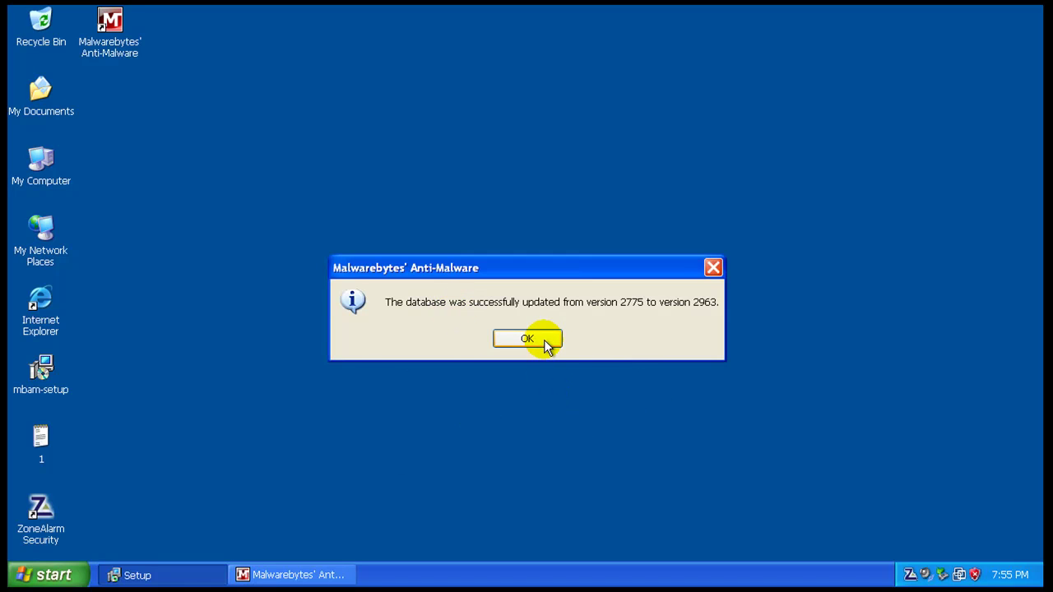
click(528, 339)
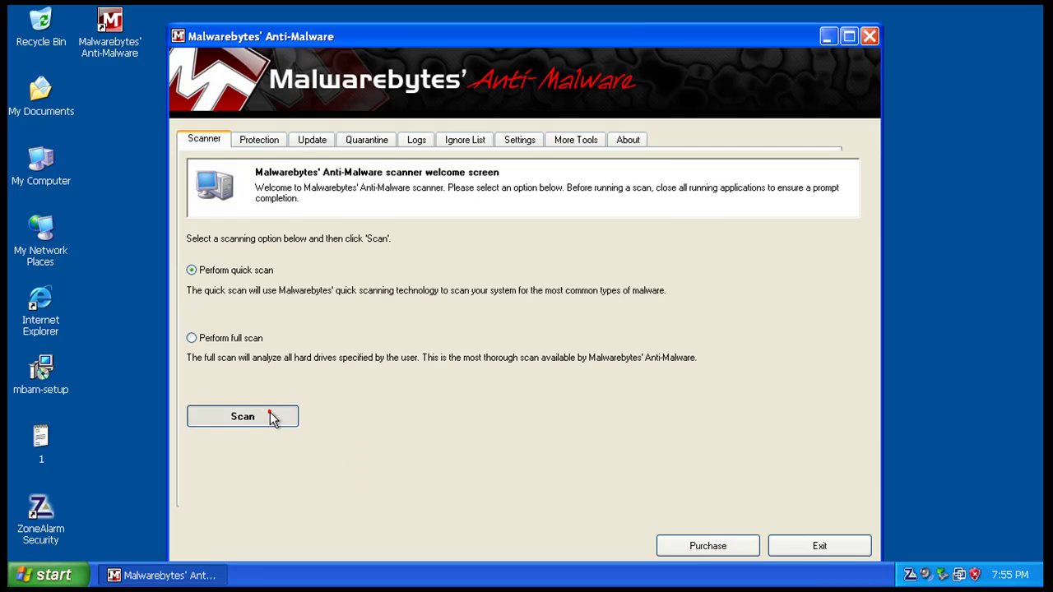
Step: Run a Malwarebytes Quick Scan (84402 objects, 0 infected), then review and close its Notepad log
click(271, 419)
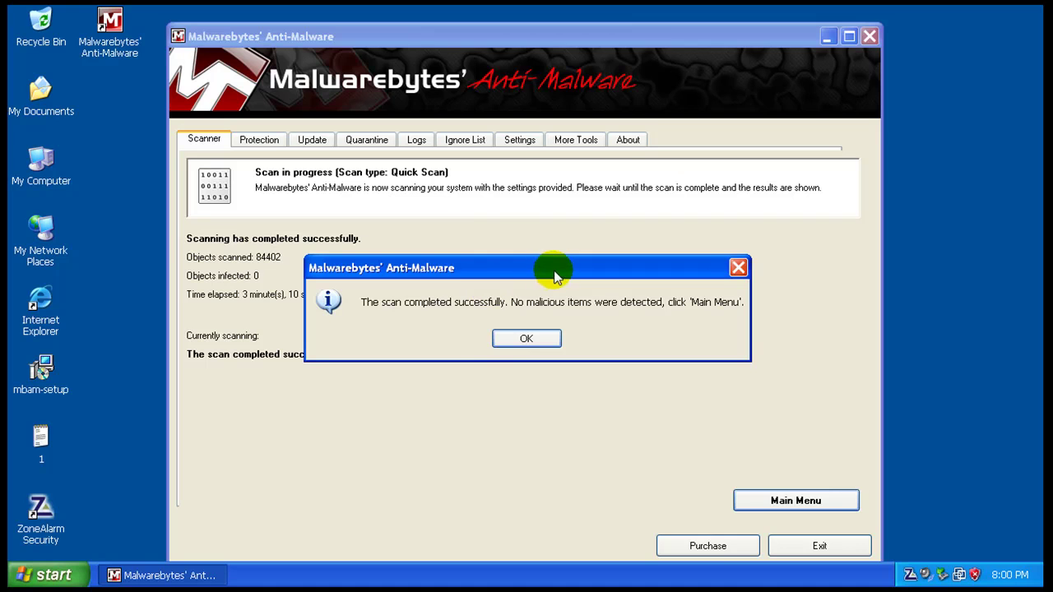
click(526, 339)
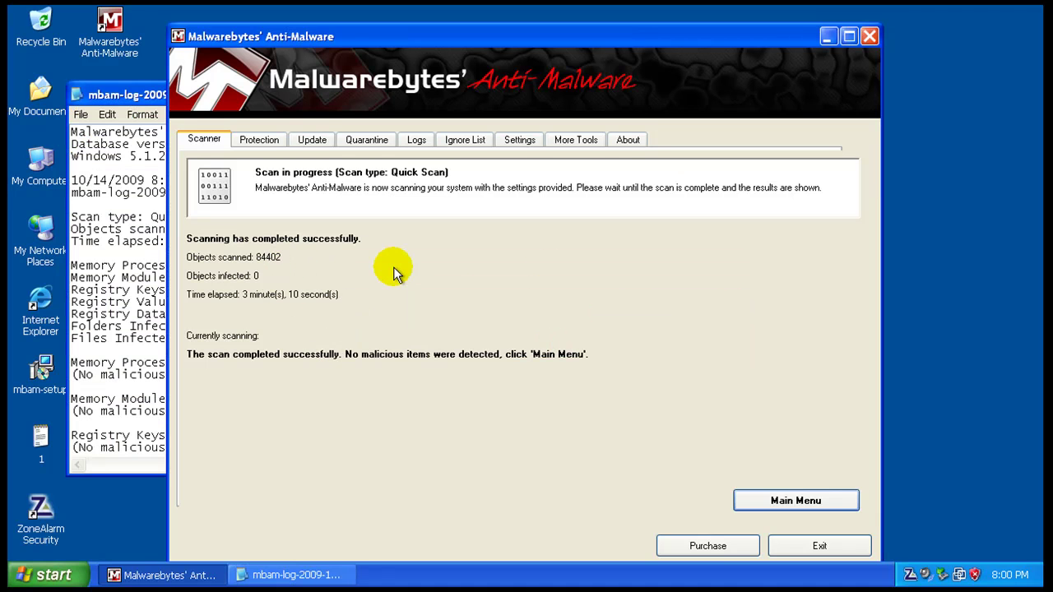
click(147, 95)
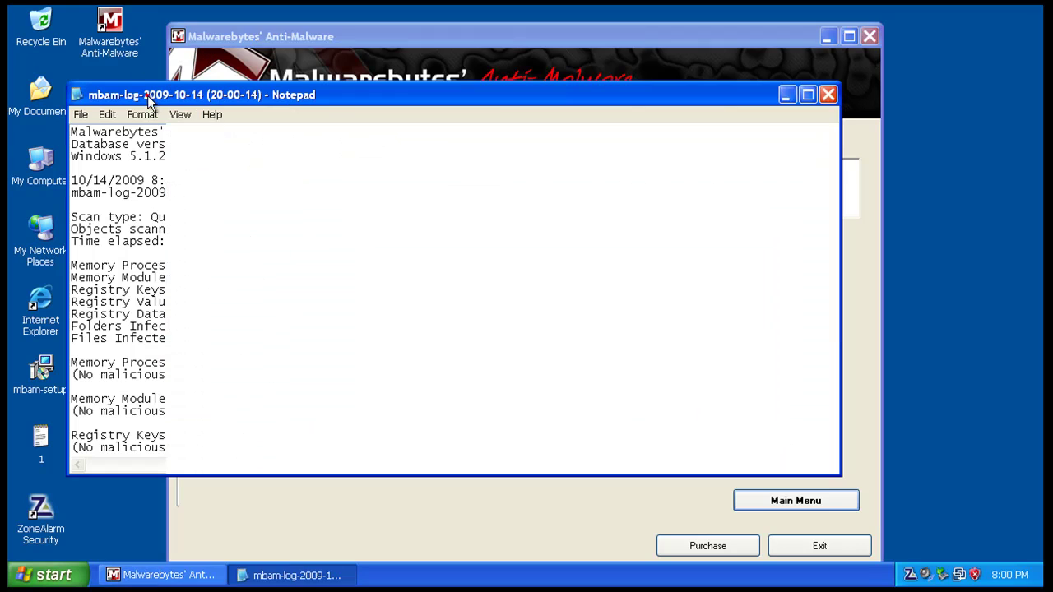
click(828, 97)
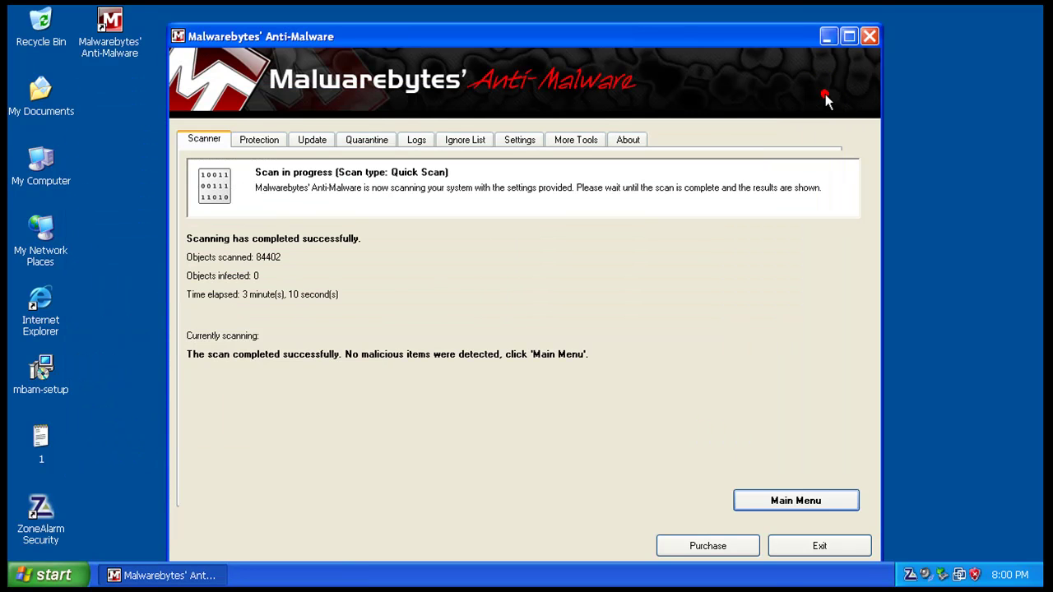
click(831, 550)
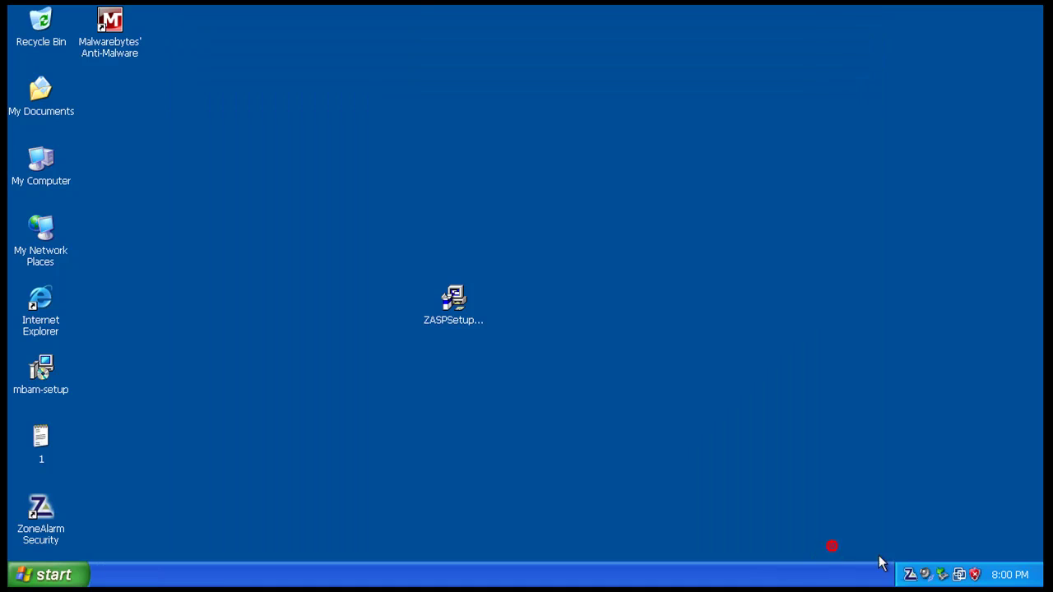
right_click(882, 569)
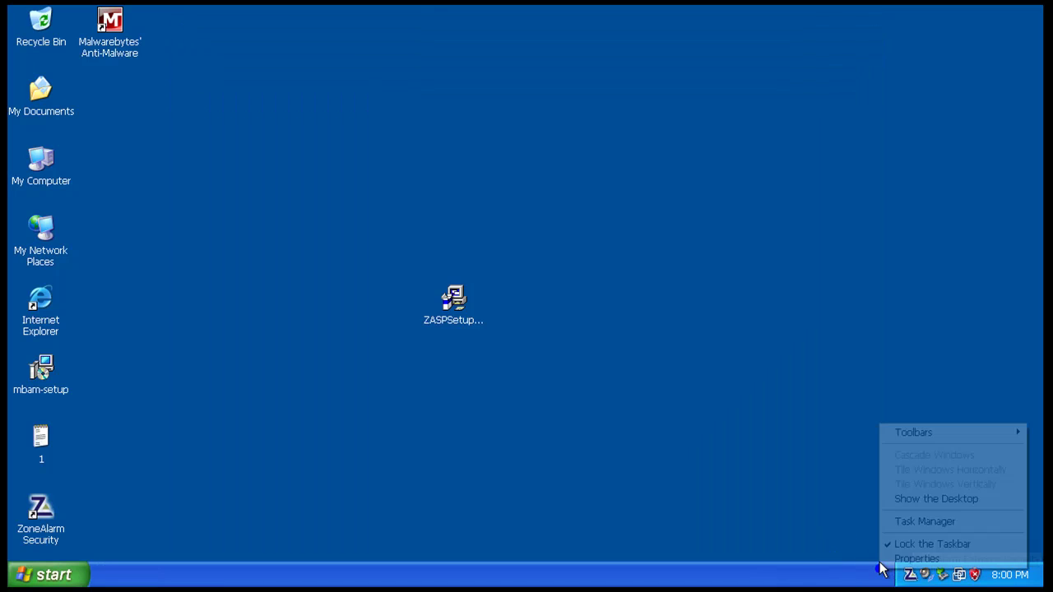
click(905, 522)
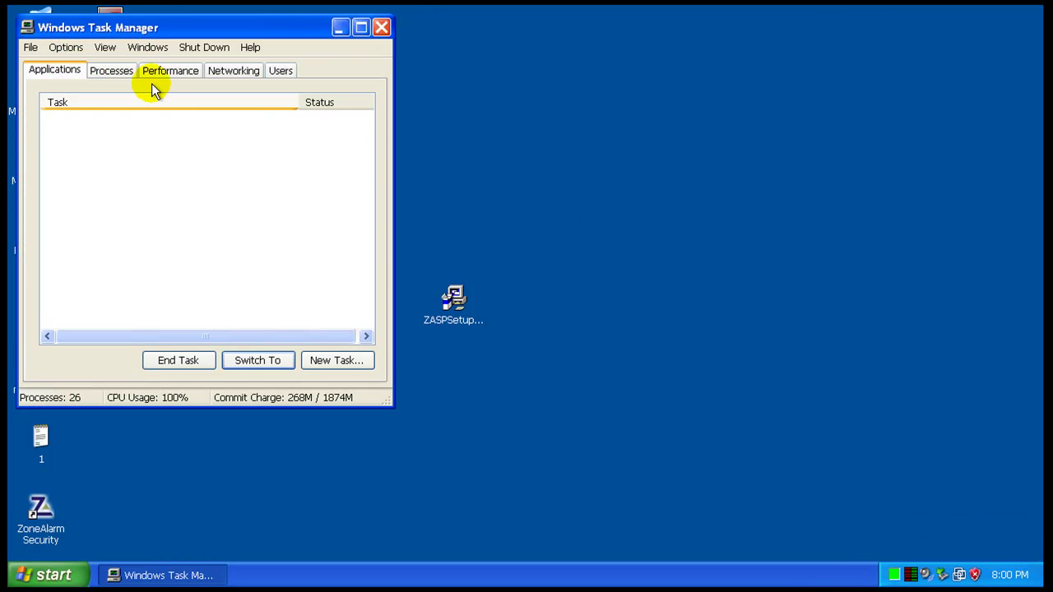
drag(172, 26, 274, 53)
click(210, 105)
click(204, 132)
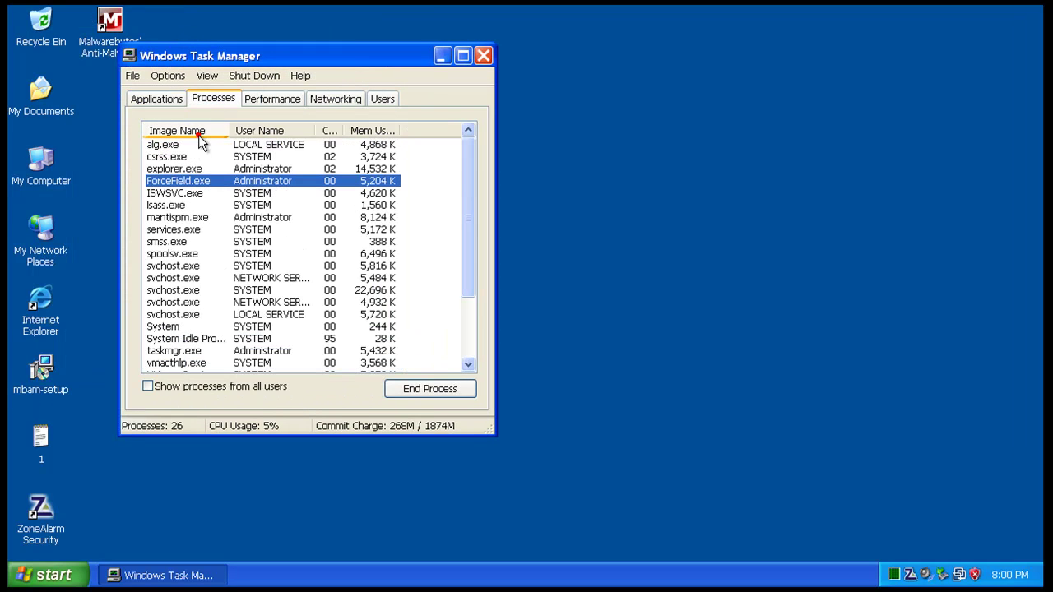
click(197, 192)
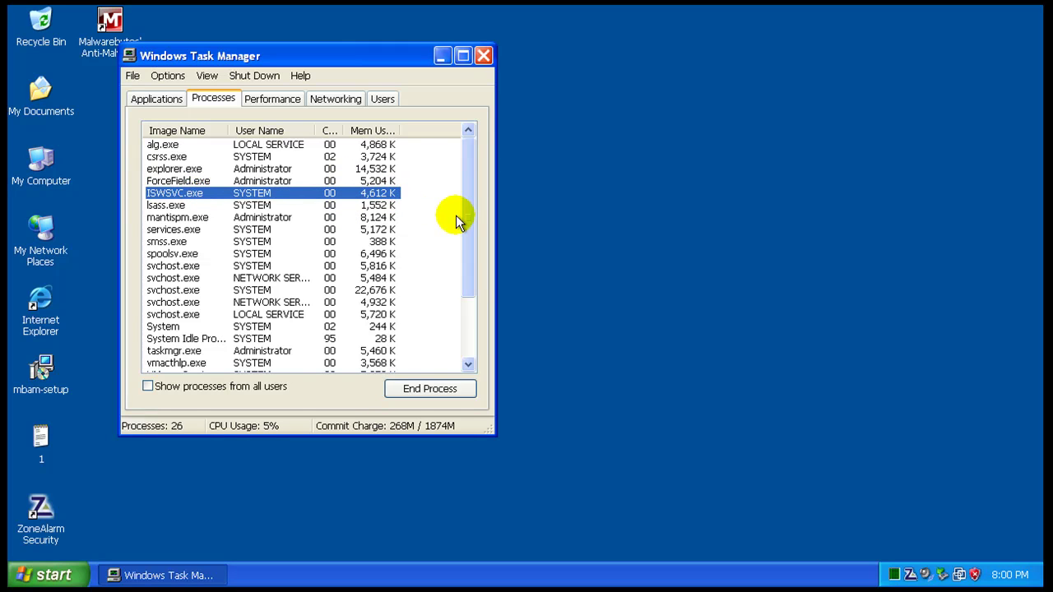
drag(469, 226, 475, 314)
click(146, 388)
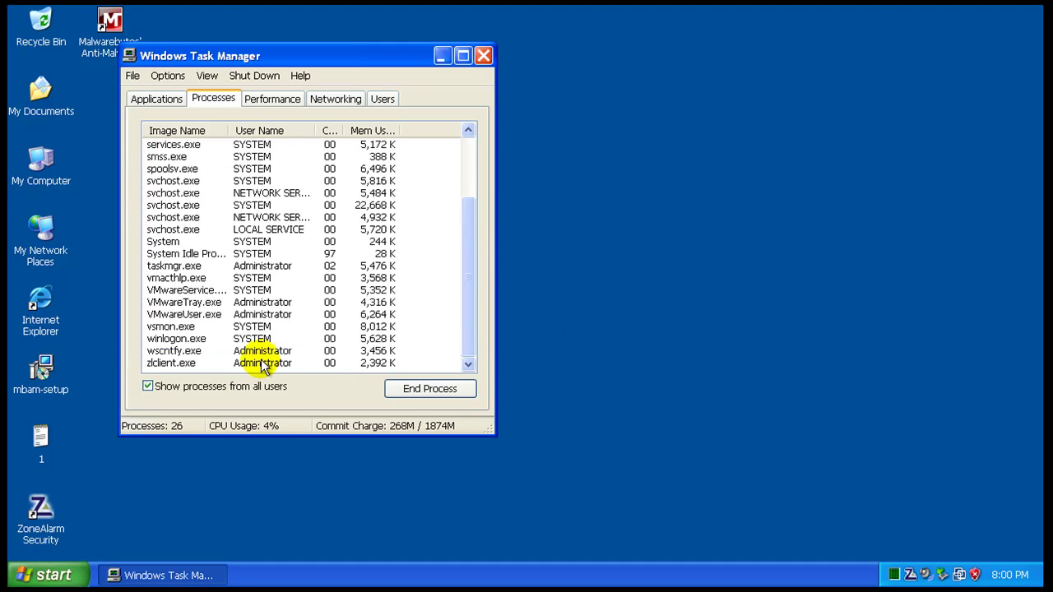
click(293, 366)
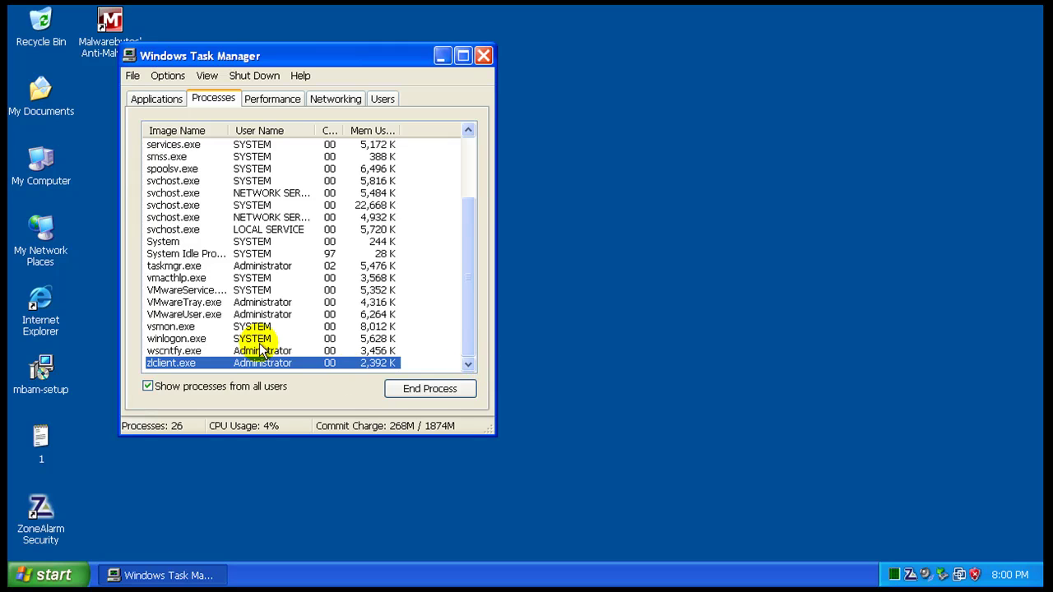
click(191, 352)
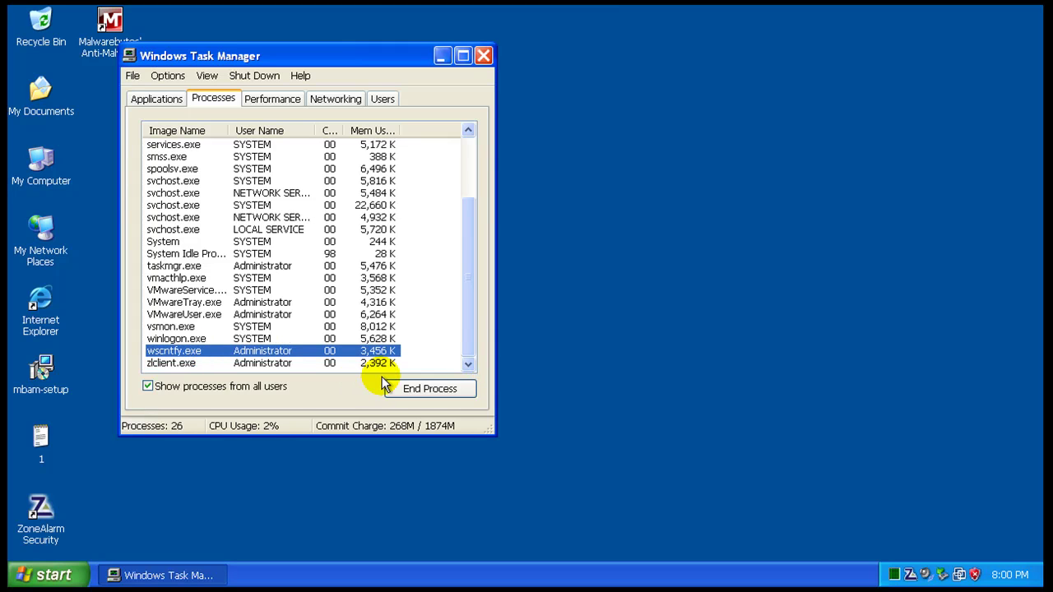
scroll(473, 328, up, 3)
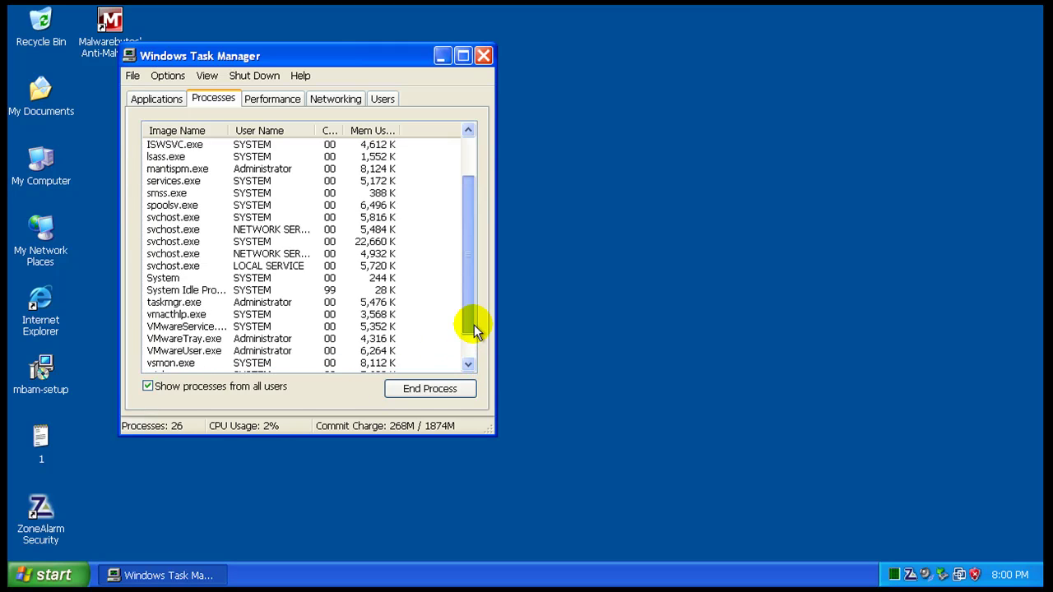
drag(474, 329, 473, 282)
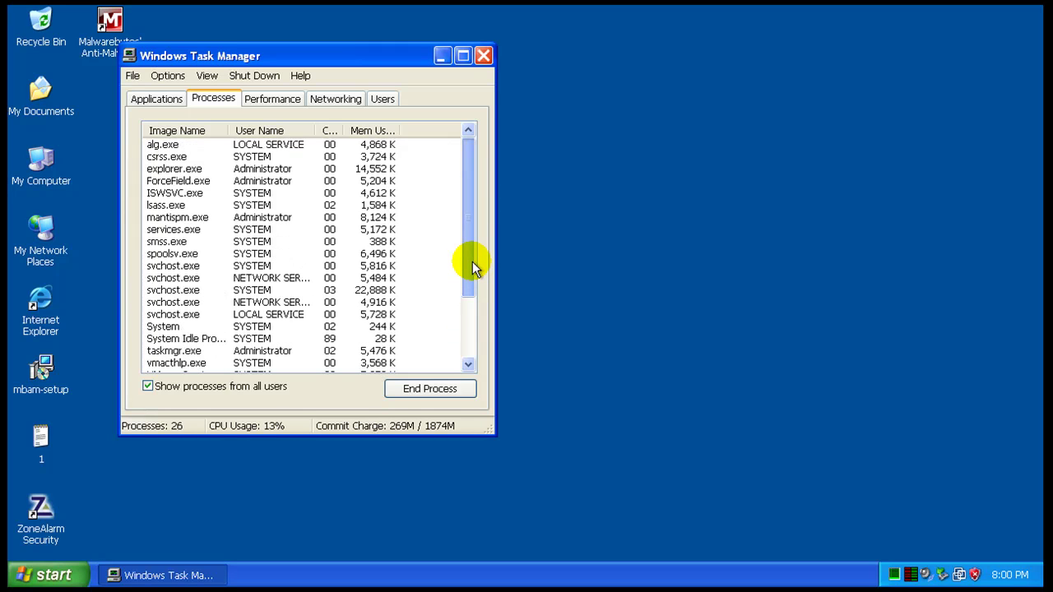
key(m)
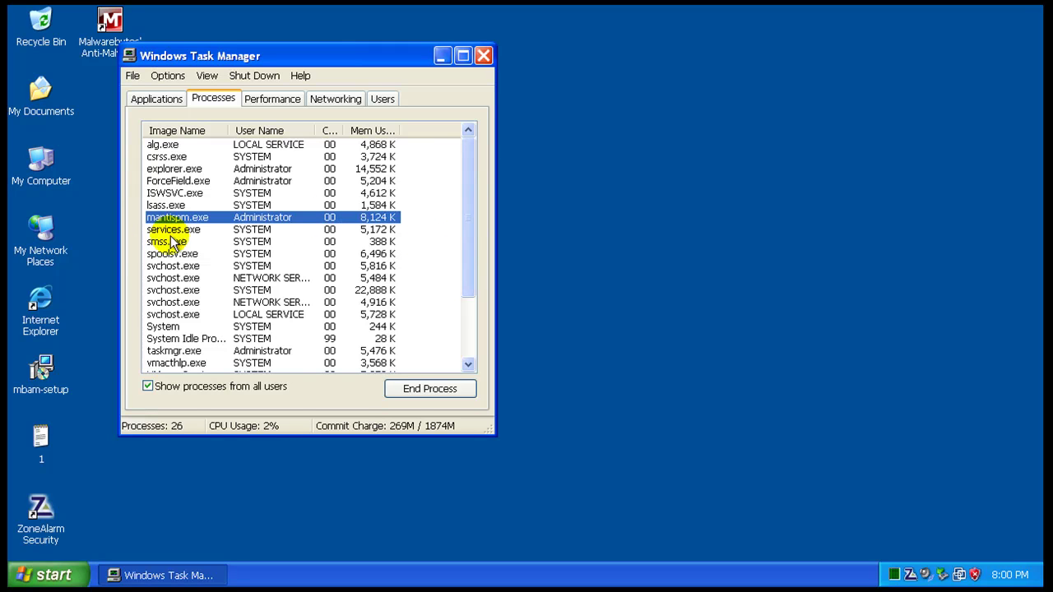
click(178, 194)
click(178, 181)
drag(473, 195, 468, 282)
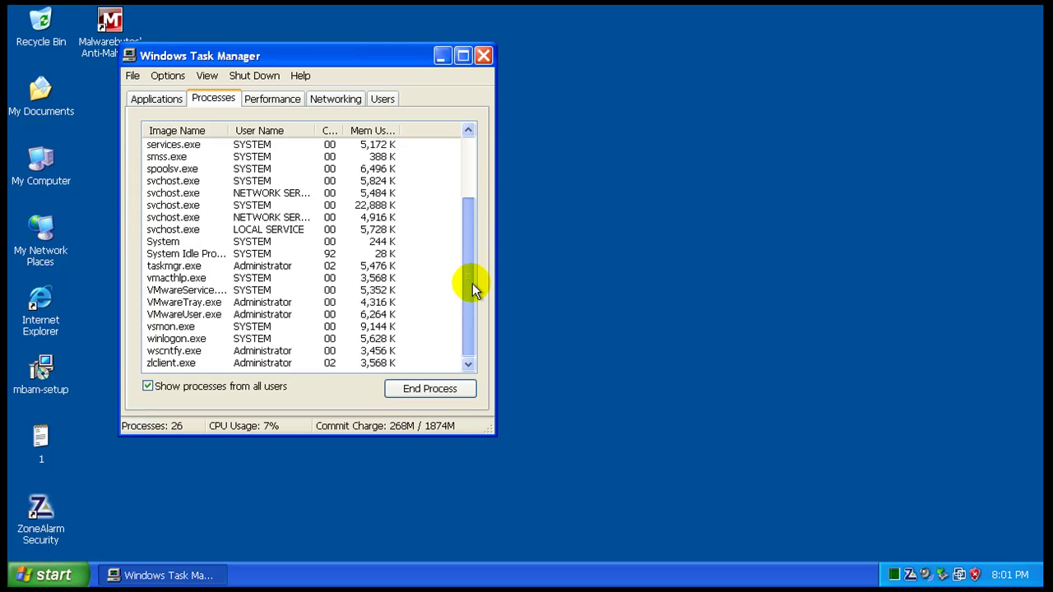
drag(471, 260, 471, 199)
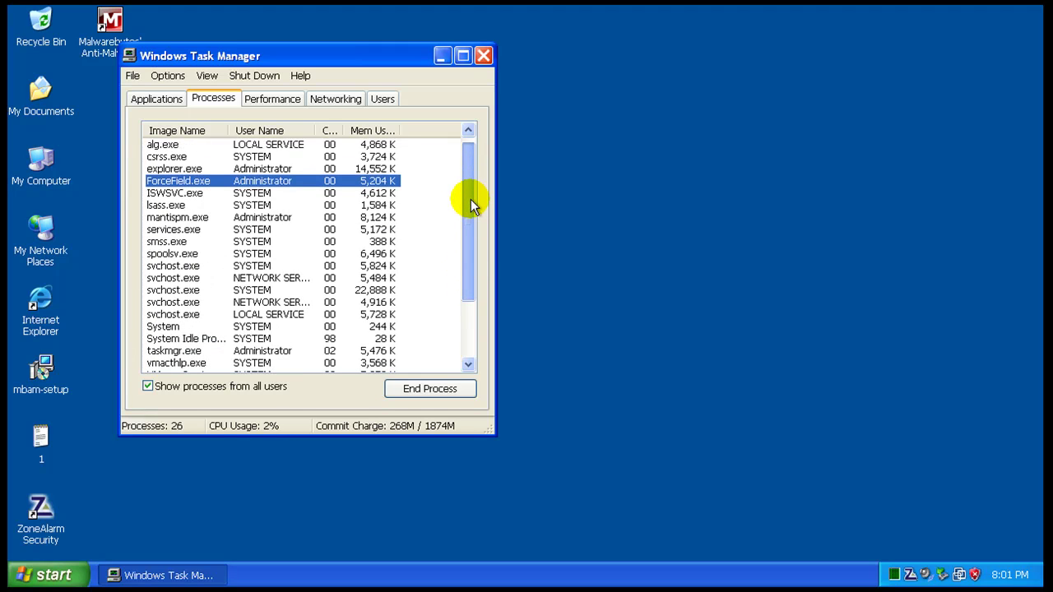
drag(471, 199, 470, 324)
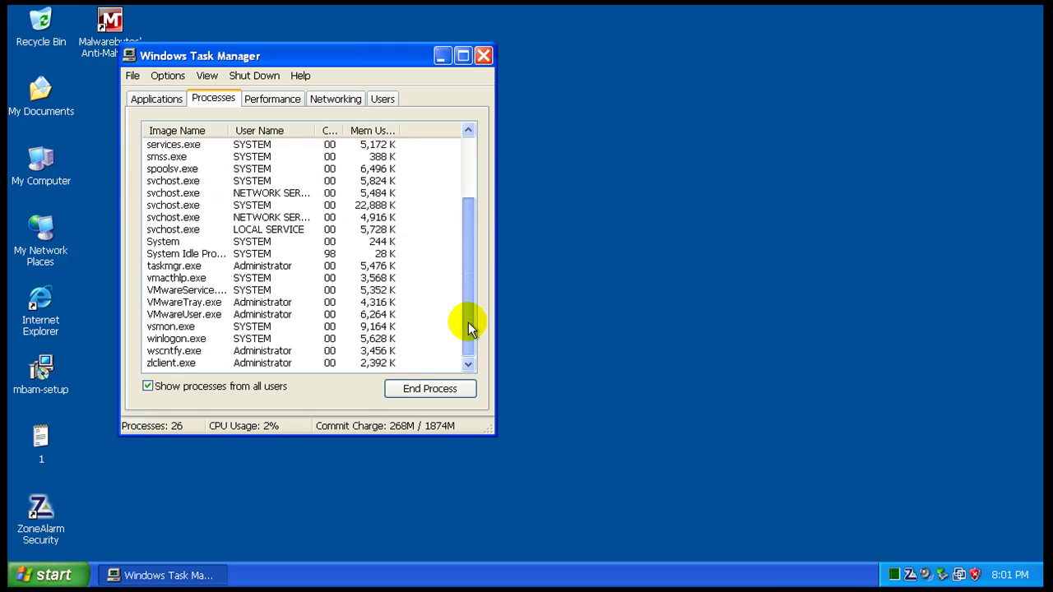
click(484, 58)
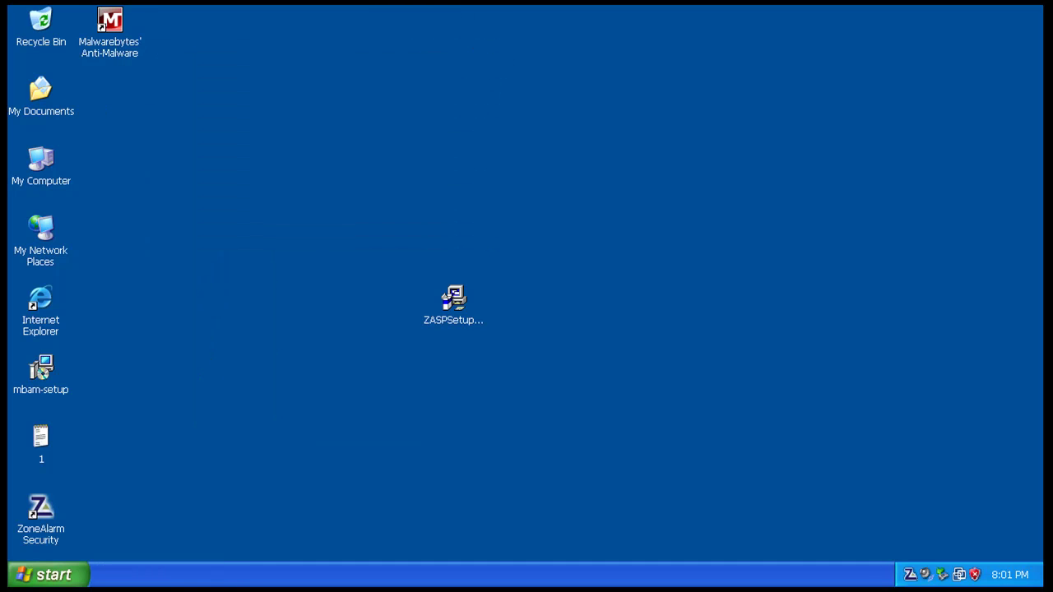